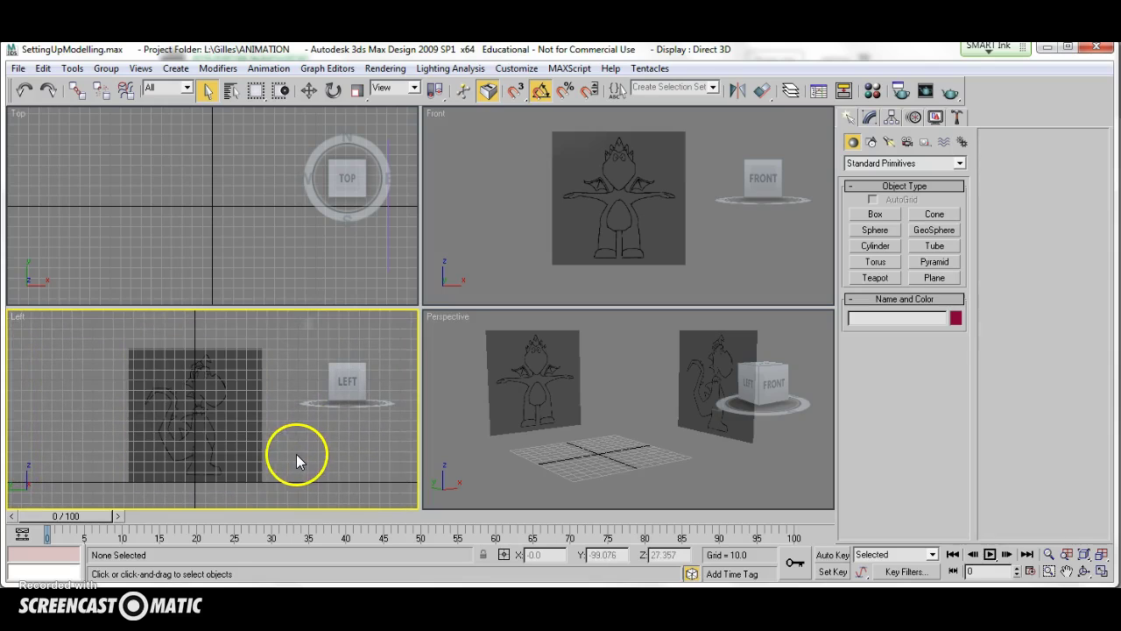
Hide the grid in the Left viewport.
{"action": "key", "text": "g"}
{"action": "middle_click_drag", "start_coordinate": [282, 457], "coordinate": [279, 447]}
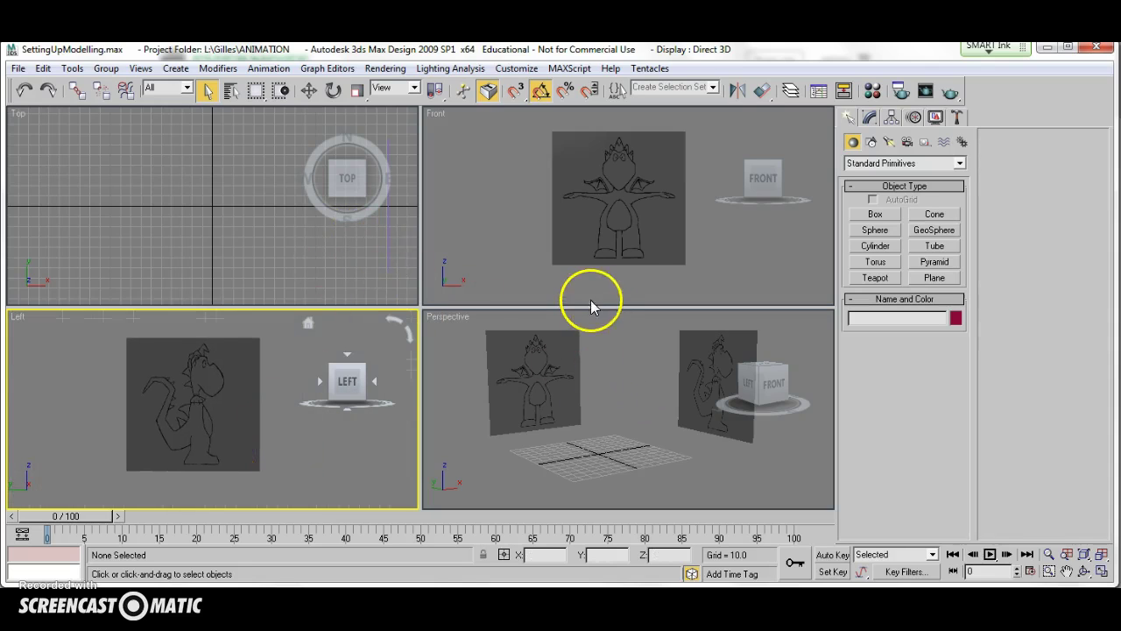
Draw a box about 7.1 long, 18.4 wide and 4.6 high over the character's left foot in the Front view and name it Character.
{"action": "scroll", "coordinate": [642, 227], "scroll_direction": "up", "scroll_amount": 2}
{"action": "middle_click_drag", "start_coordinate": [645, 235], "coordinate": [646, 253]}
{"action": "scroll", "coordinate": [646, 253], "scroll_direction": "up", "scroll_amount": 2}
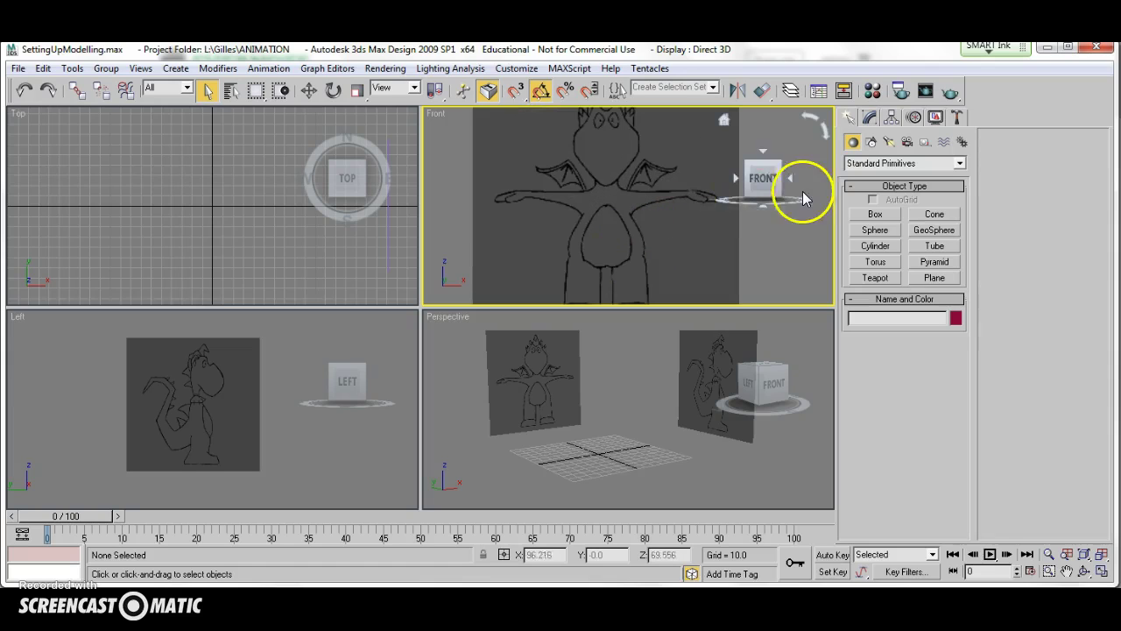
{"action": "scroll", "coordinate": [674, 217], "scroll_direction": "up", "scroll_amount": 2}
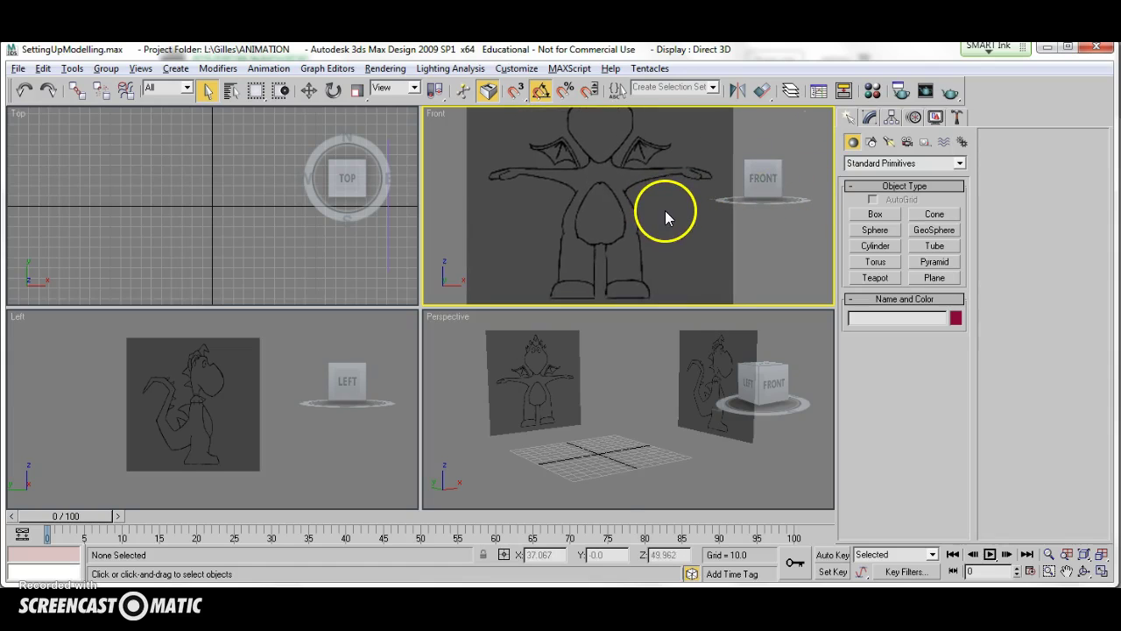
{"action": "key", "text": "alt+w"}
{"action": "scroll", "coordinate": [604, 294], "scroll_direction": "up", "scroll_amount": 4}
{"action": "middle_click_drag", "start_coordinate": [568, 325], "coordinate": [546, 277]}
{"action": "scroll", "coordinate": [547, 277], "scroll_direction": "up", "scroll_amount": 5}
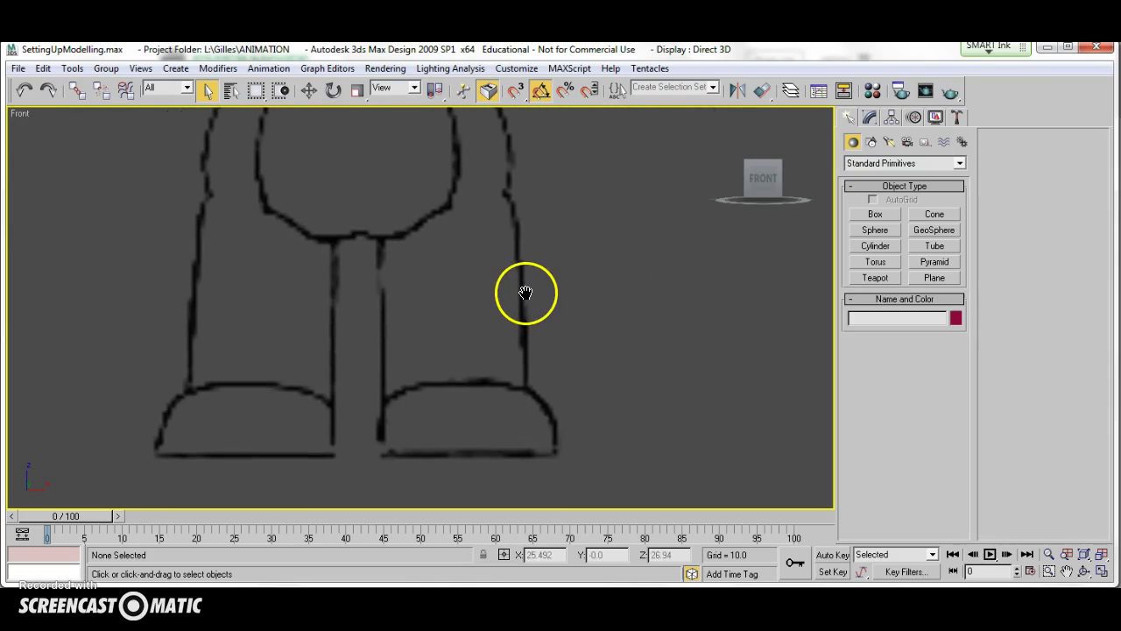
{"action": "middle_click_drag", "start_coordinate": [564, 316], "coordinate": [534, 225]}
{"action": "scroll", "coordinate": [570, 268], "scroll_direction": "up", "scroll_amount": 4}
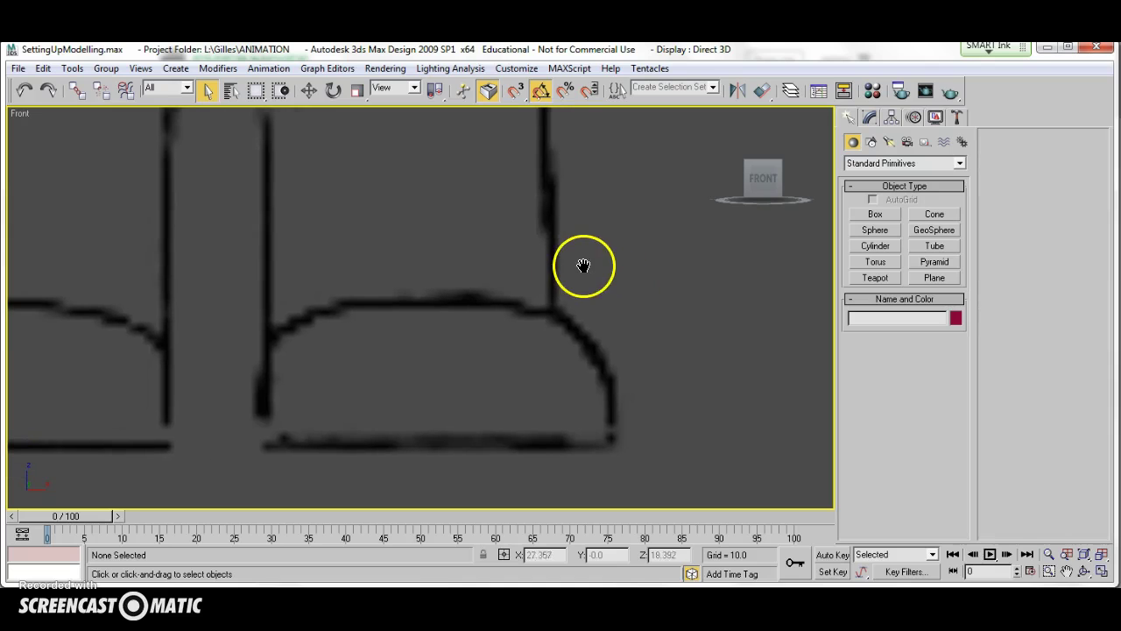
{"action": "left_click", "coordinate": [875, 215]}
{"action": "left_click_drag", "start_coordinate": [269, 325], "coordinate": [553, 365]}
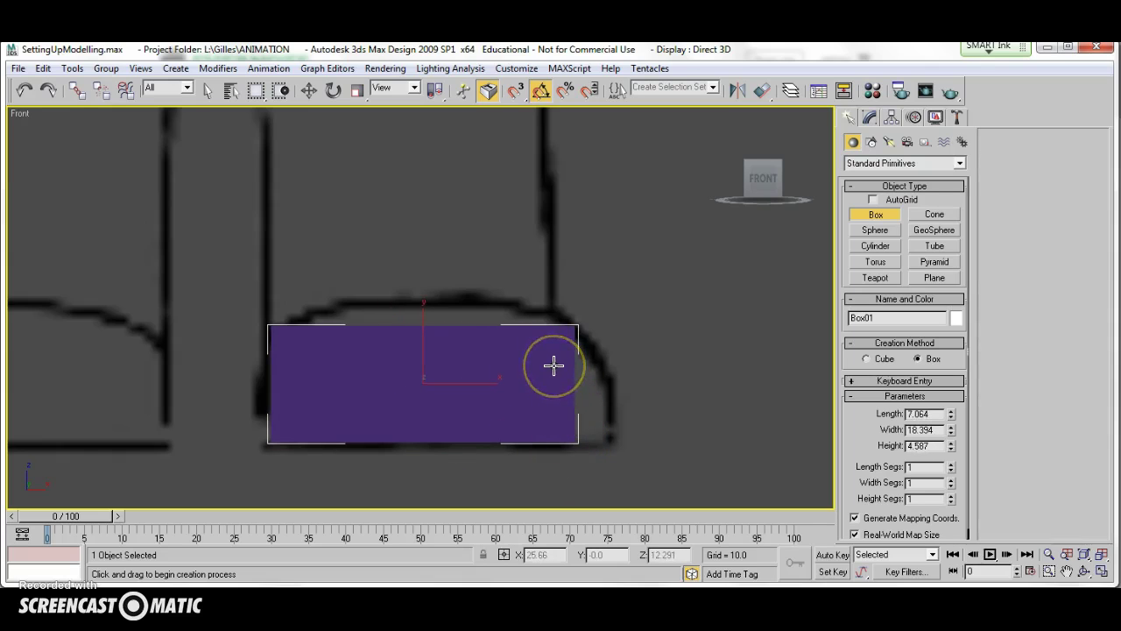
{"action": "right_click", "coordinate": [553, 369]}
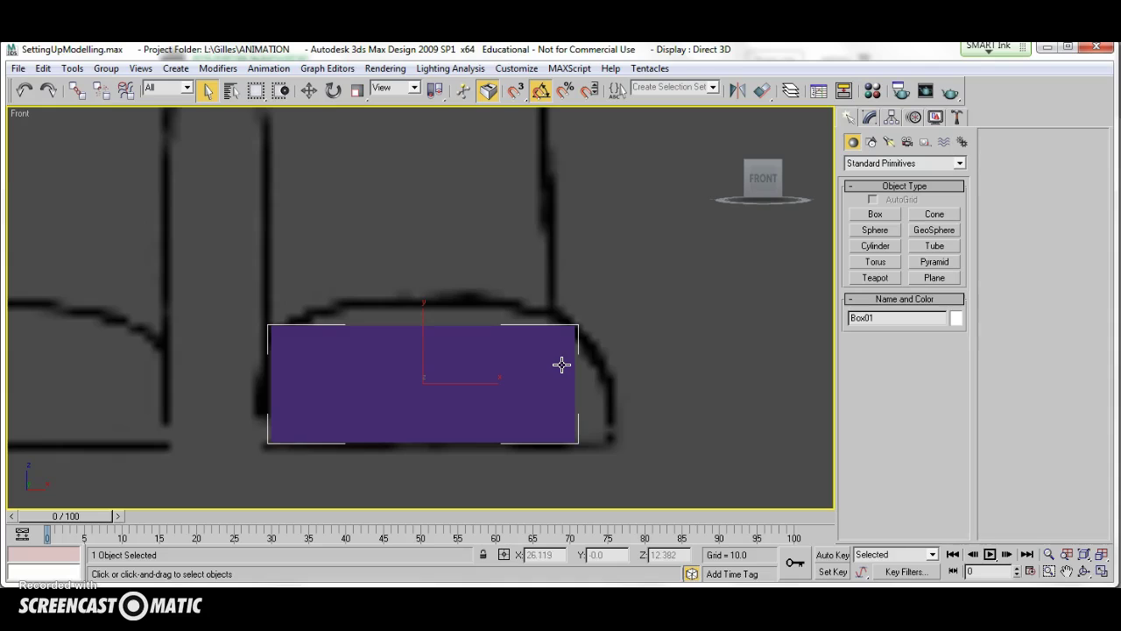
{"action": "left_click_drag", "start_coordinate": [951, 318], "coordinate": [838, 321]}
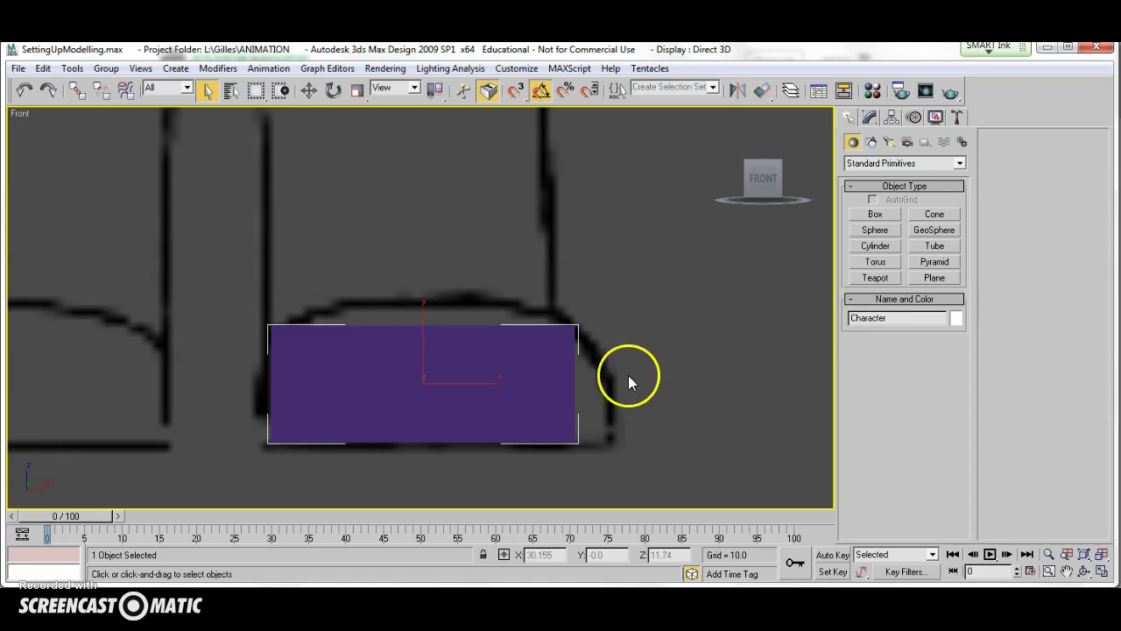
Set the box's length to about 6.7 and its height to about 28.4, judging against the foot in the Left view.
{"action": "key", "text": "alt+w"}
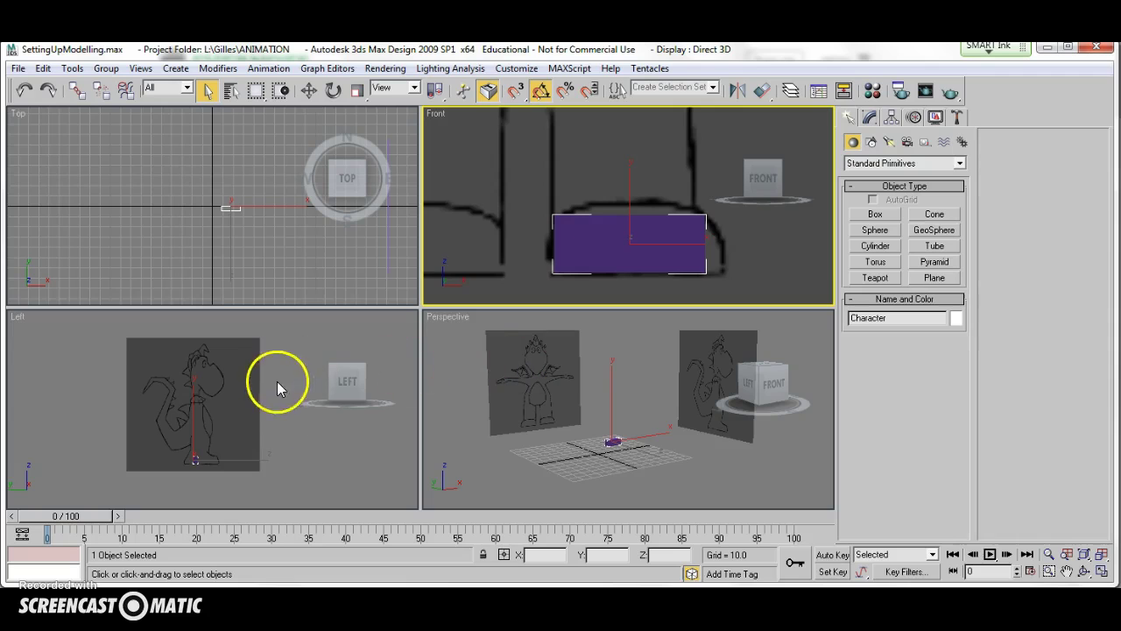
{"action": "right_click", "coordinate": [282, 421]}
{"action": "scroll", "coordinate": [277, 470], "scroll_direction": "up", "scroll_amount": 6}
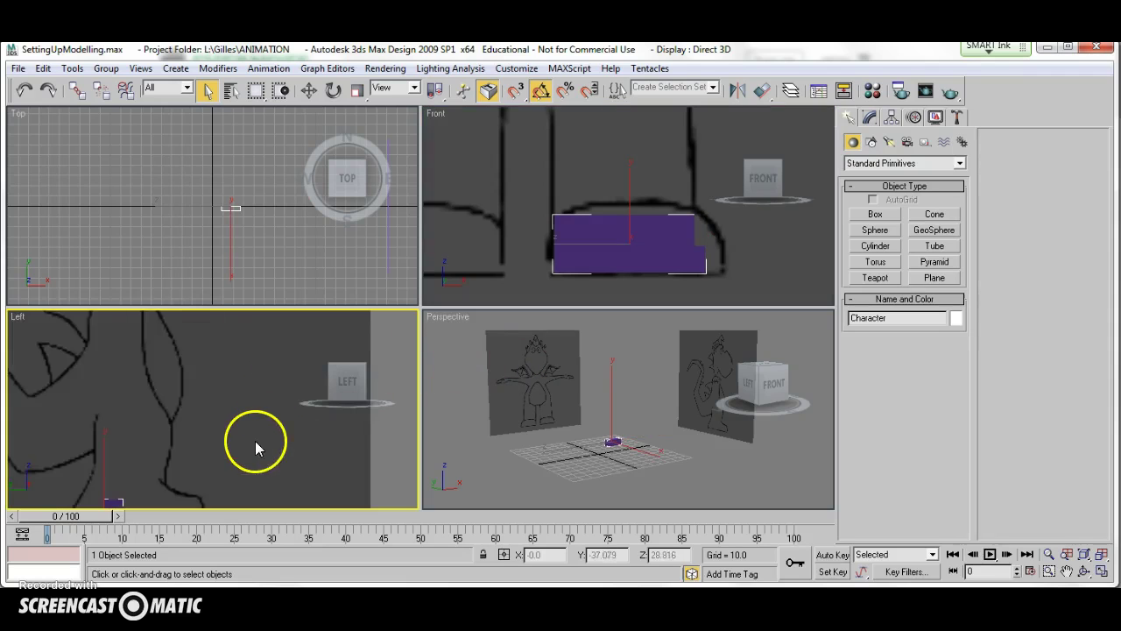
{"action": "middle_click_drag", "start_coordinate": [211, 420], "coordinate": [195, 370]}
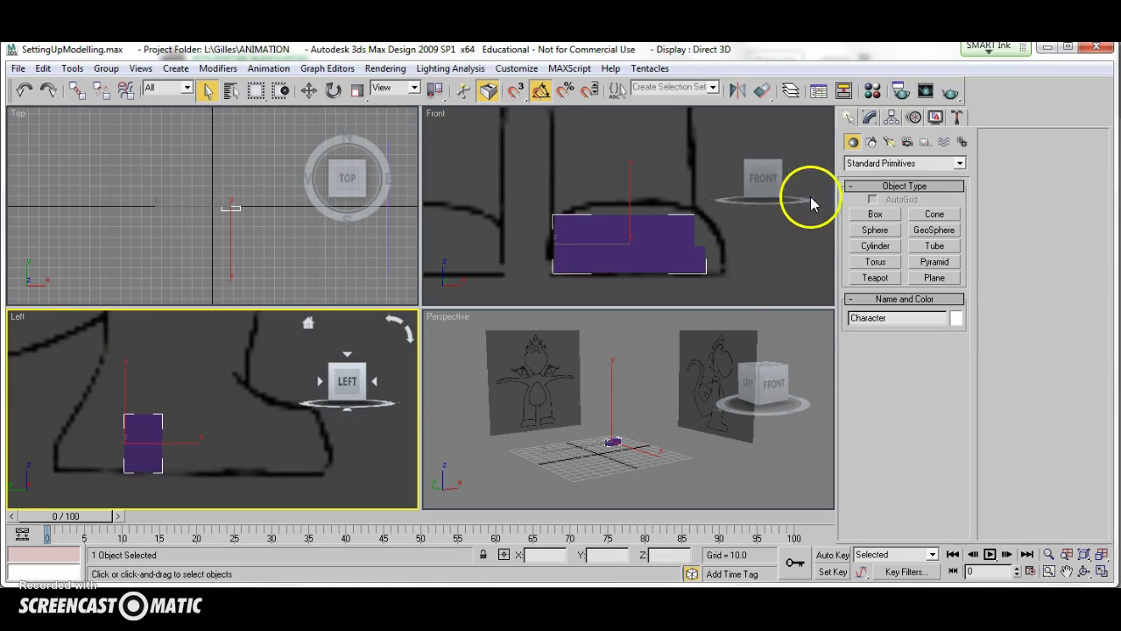
{"action": "left_click", "coordinate": [869, 117]}
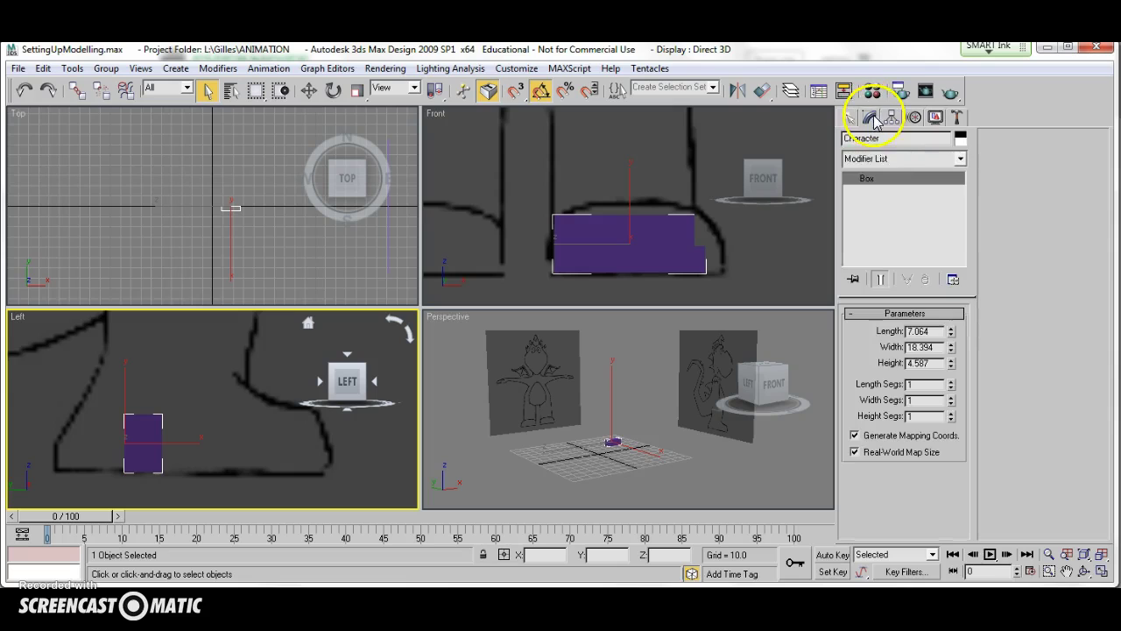
{"action": "left_click", "coordinate": [950, 329]}
{"action": "left_click_drag", "start_coordinate": [952, 333], "coordinate": [860, 27]}
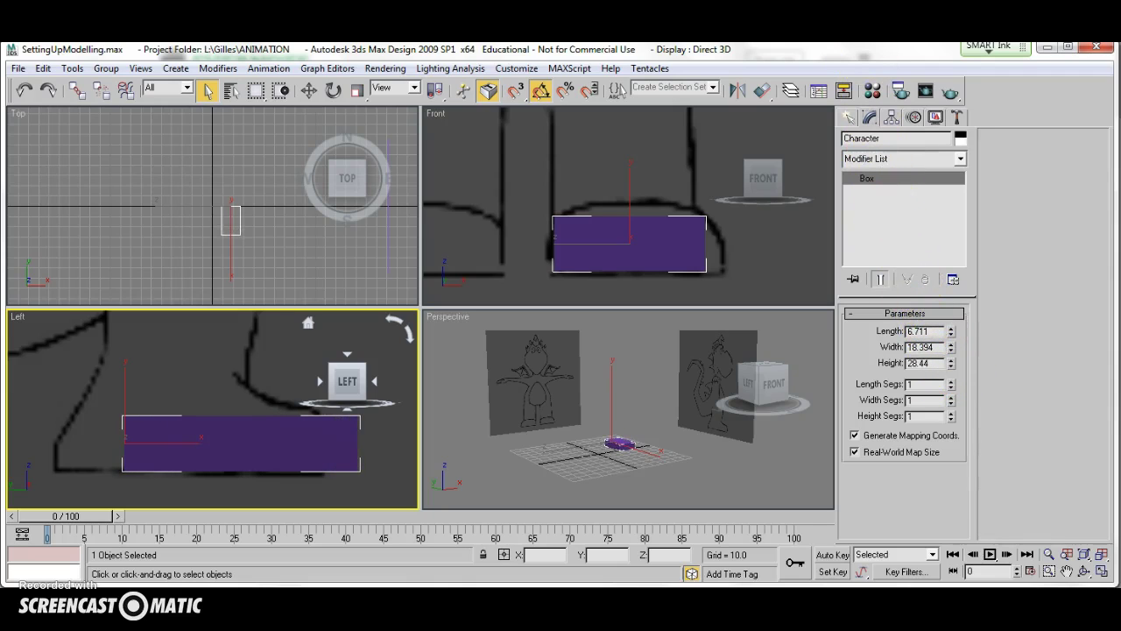
Move the box back to the heel in the Left view and increase its height to about 32.1 to reach the toe.
{"action": "key", "text": "w"}
{"action": "left_click_drag", "start_coordinate": [175, 443], "coordinate": [117, 443]}
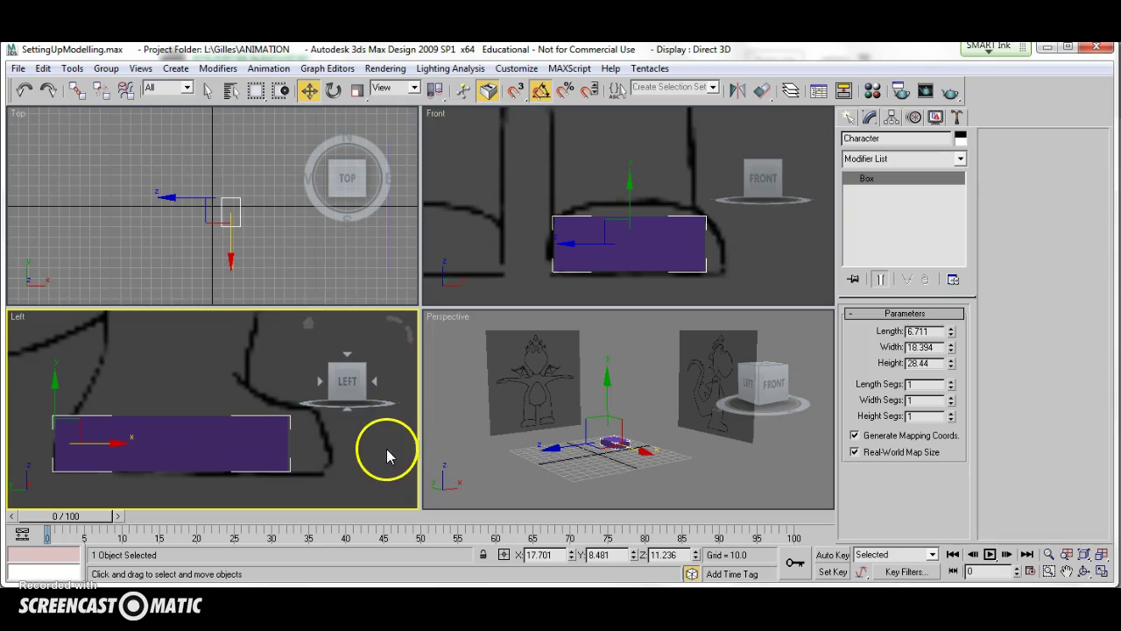
{"action": "left_click_drag", "start_coordinate": [950, 362], "coordinate": [952, 350]}
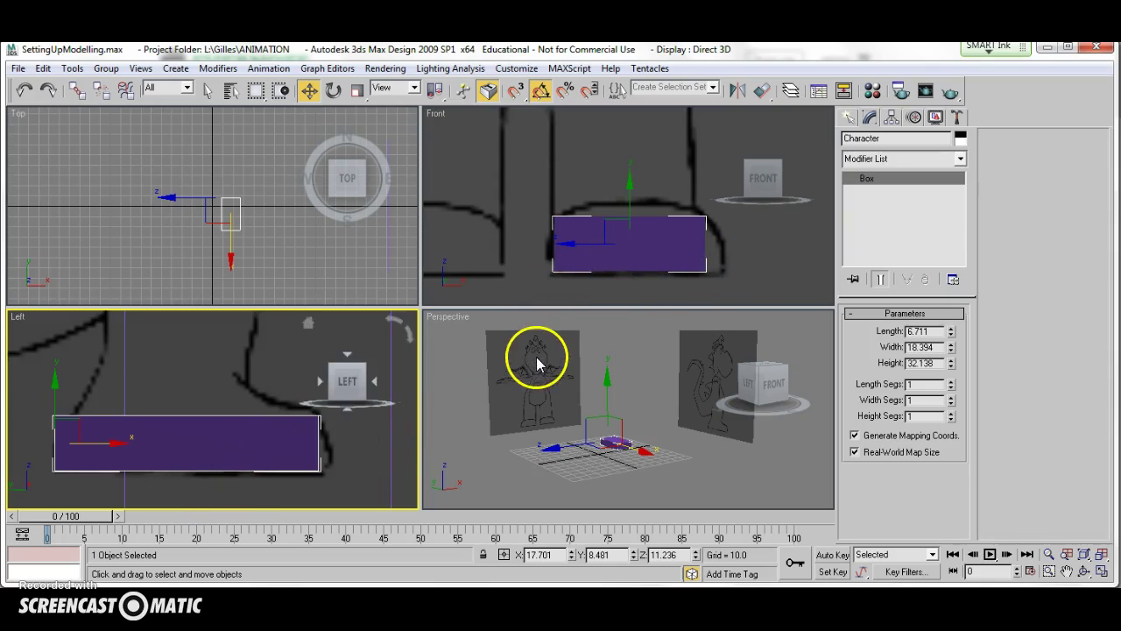
Convert the Character box to an Editable Poly.
{"action": "right_click", "coordinate": [223, 452]}
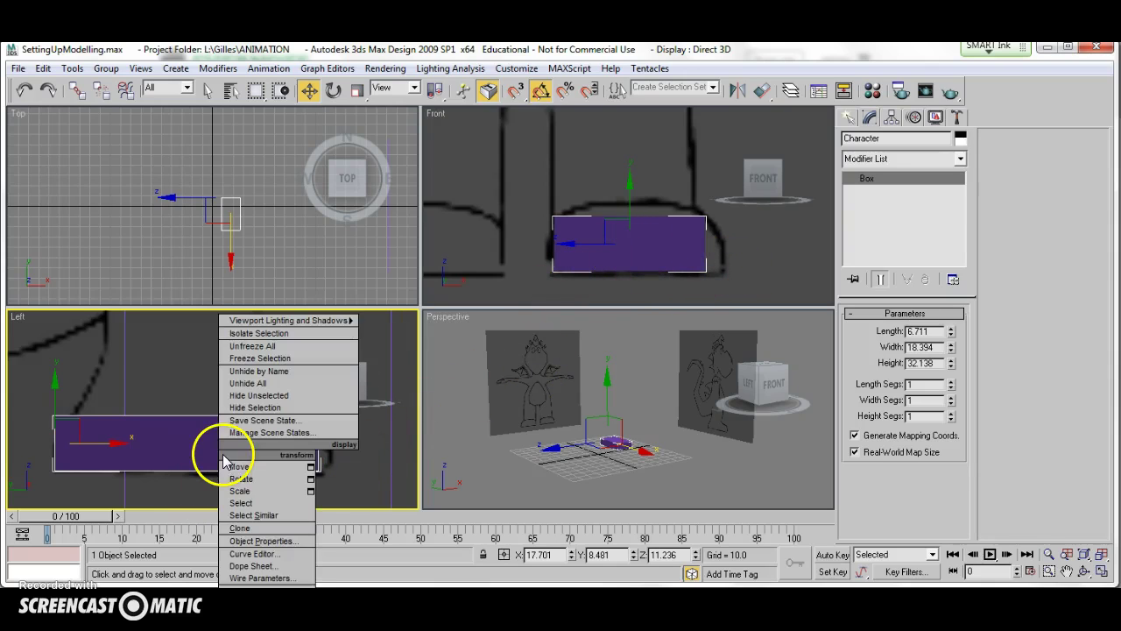
{"action": "left_click", "coordinate": [256, 586]}
{"action": "right_click", "coordinate": [220, 449]}
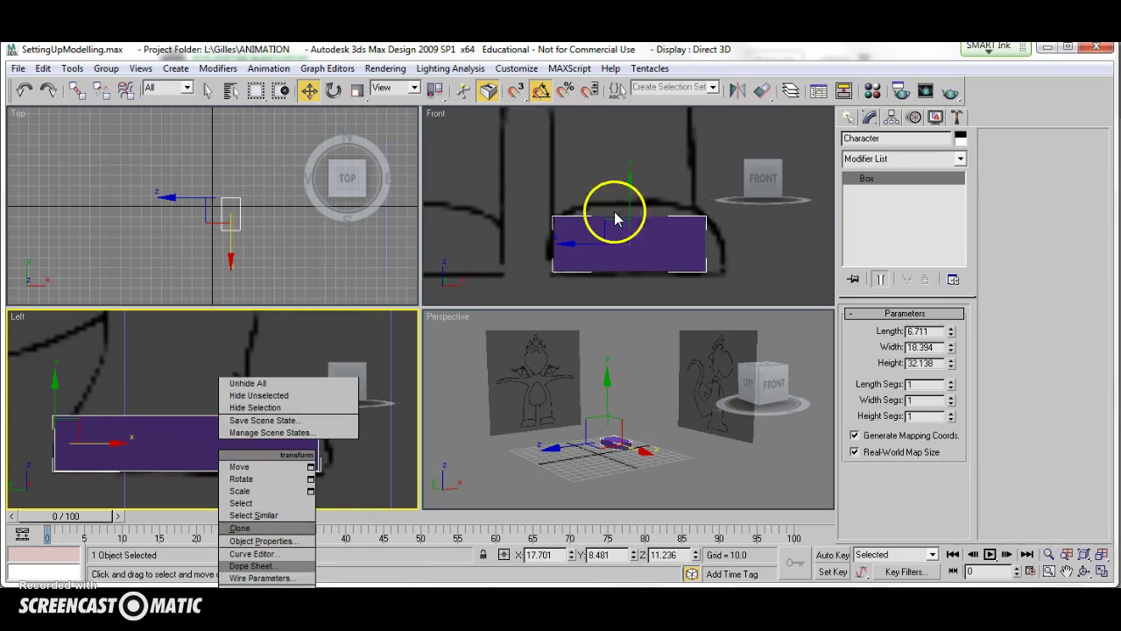
{"action": "left_click", "coordinate": [755, 239]}
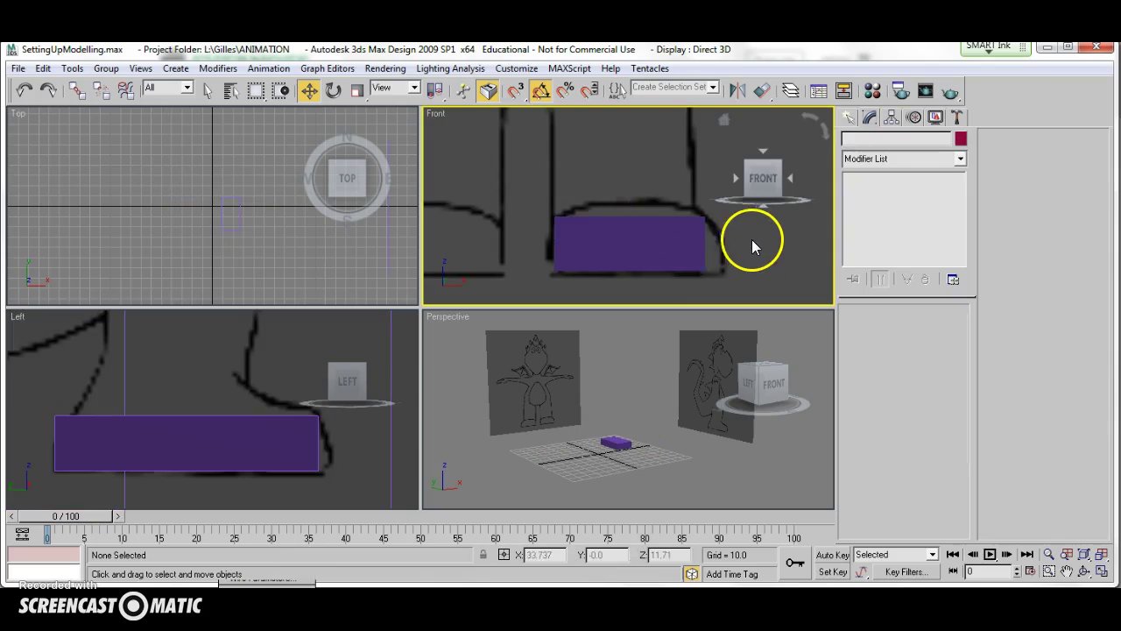
{"action": "right_click", "coordinate": [636, 246]}
{"action": "mouse_move", "coordinate": [661, 376]}
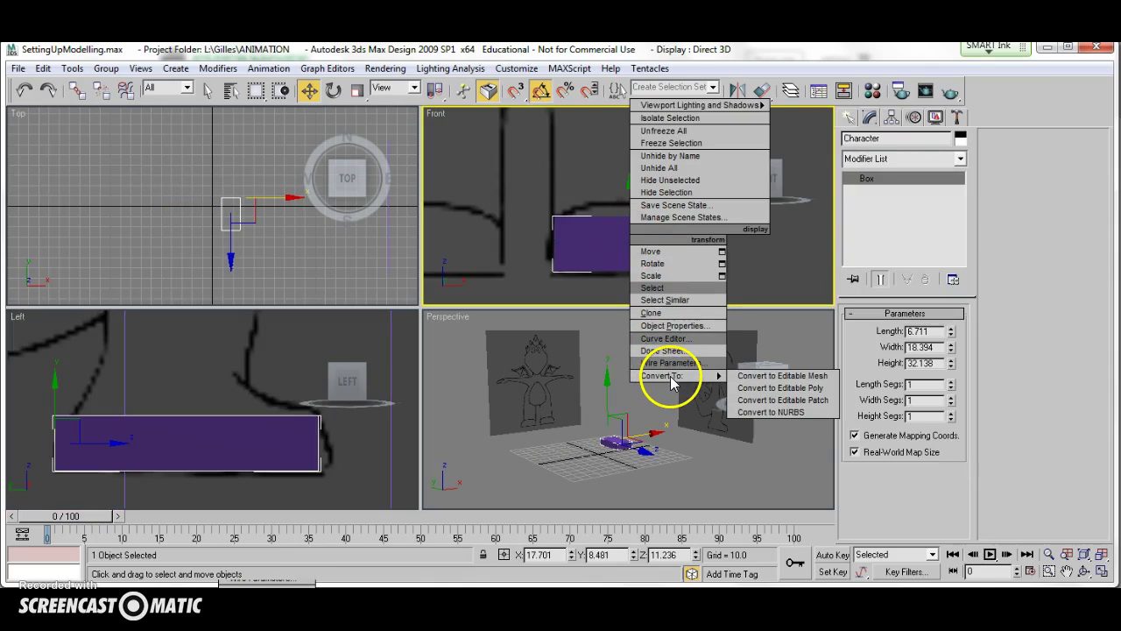
{"action": "left_click", "coordinate": [793, 389]}
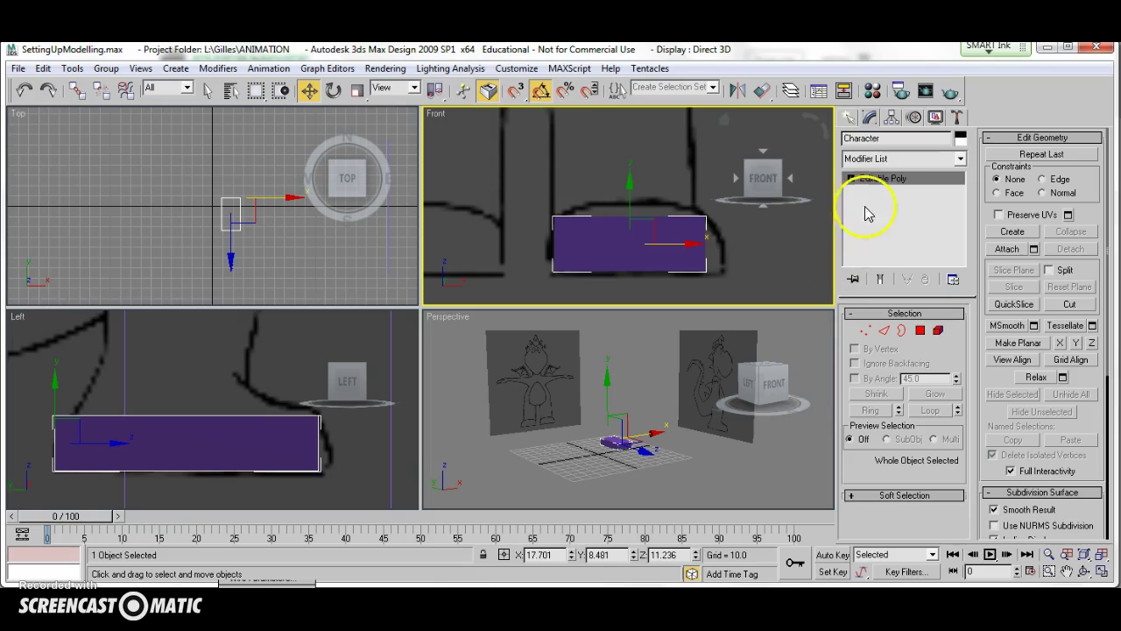
{"action": "left_click_drag", "start_coordinate": [836, 351], "coordinate": [989, 346]}
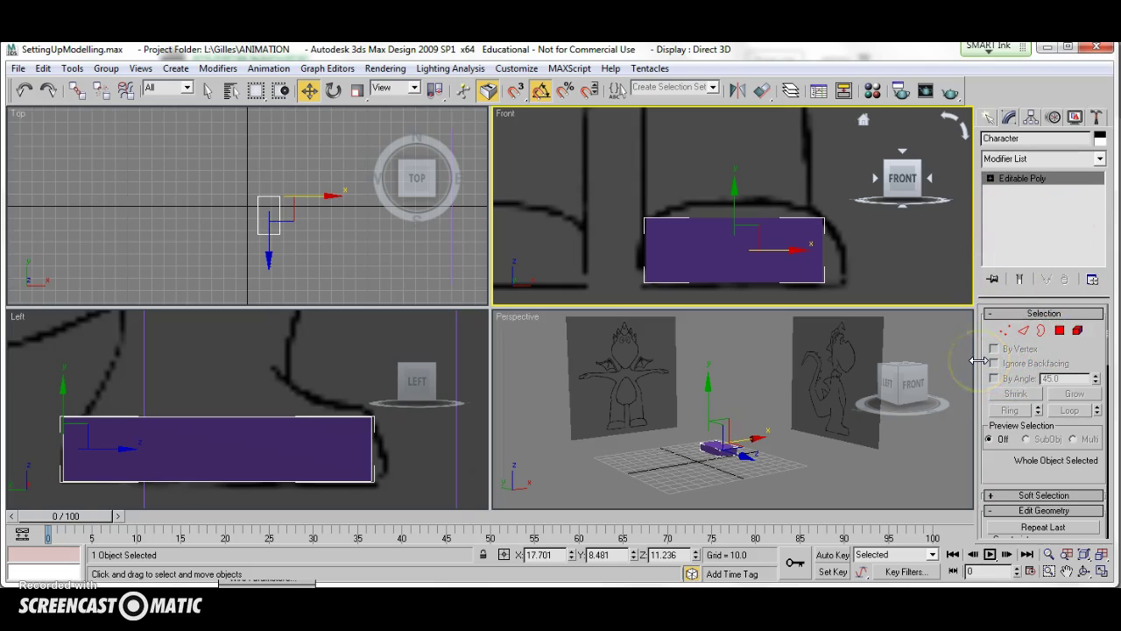
{"action": "left_click_drag", "start_coordinate": [969, 362], "coordinate": [940, 368]}
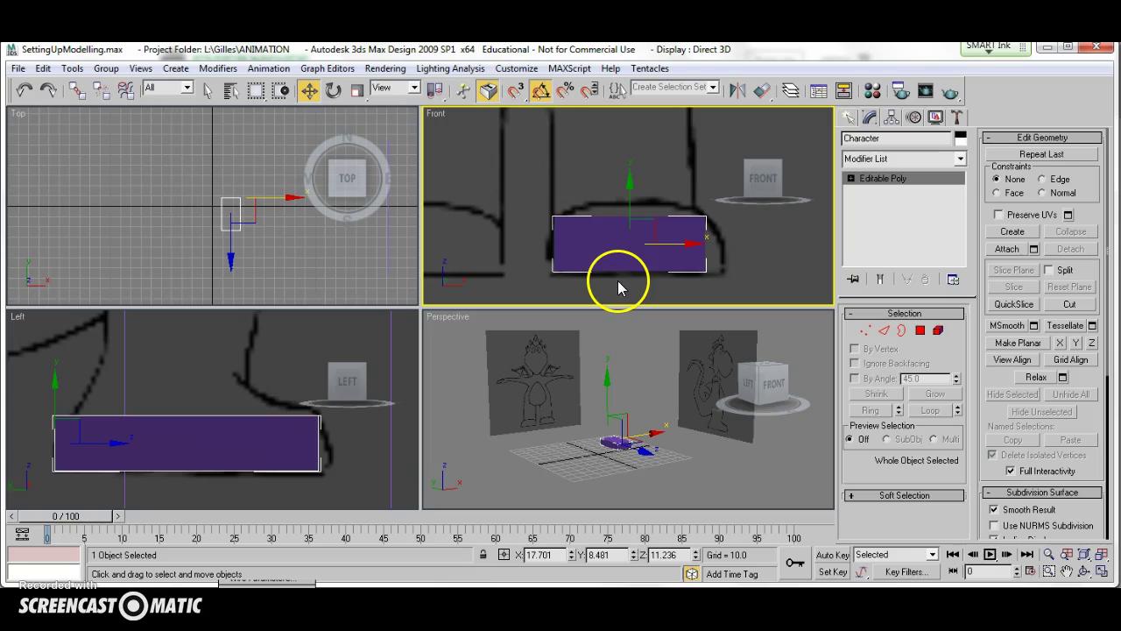
{"action": "left_click", "coordinate": [523, 224]}
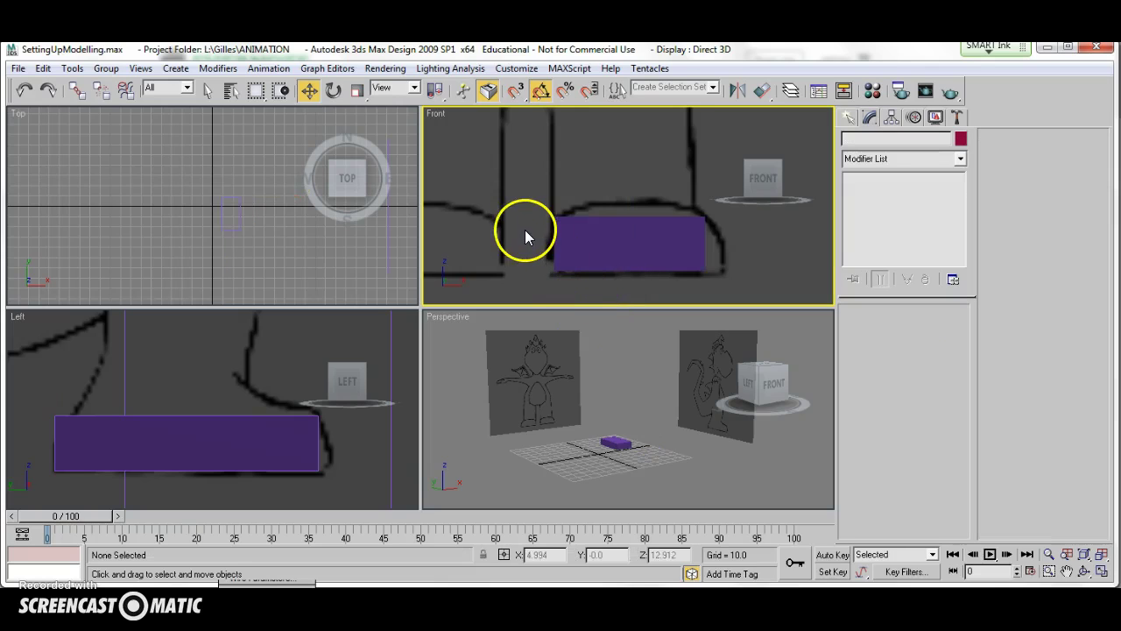
{"action": "scroll", "coordinate": [525, 229], "scroll_direction": "up", "scroll_amount": 3}
{"action": "middle_click_drag", "start_coordinate": [514, 223], "coordinate": [528, 202]}
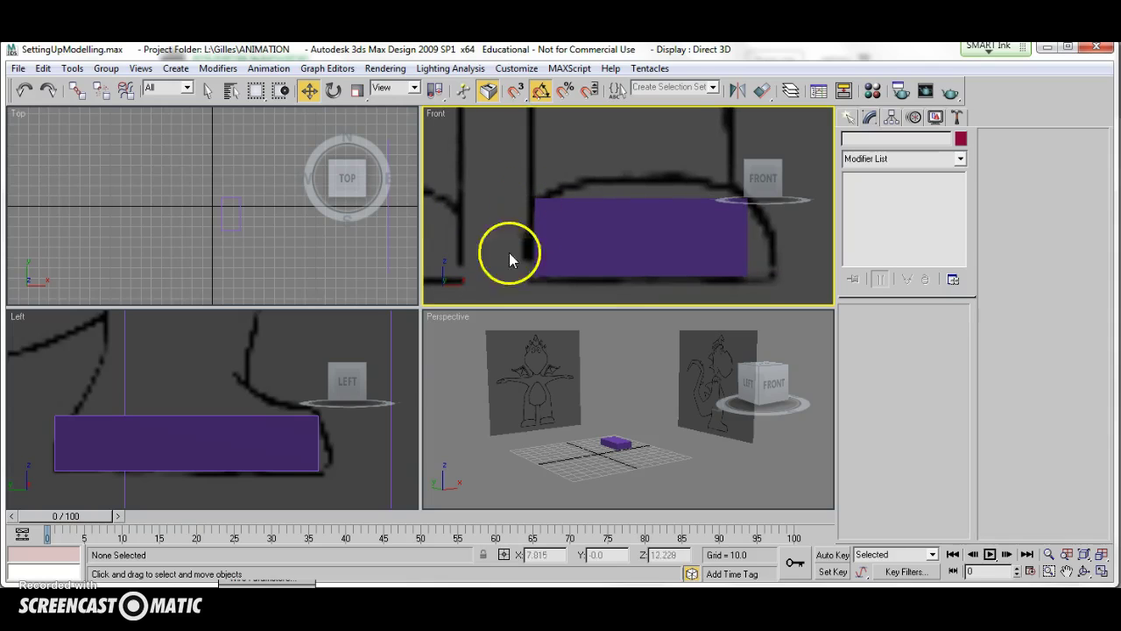
{"action": "middle_click_drag", "start_coordinate": [202, 360], "coordinate": [204, 390]}
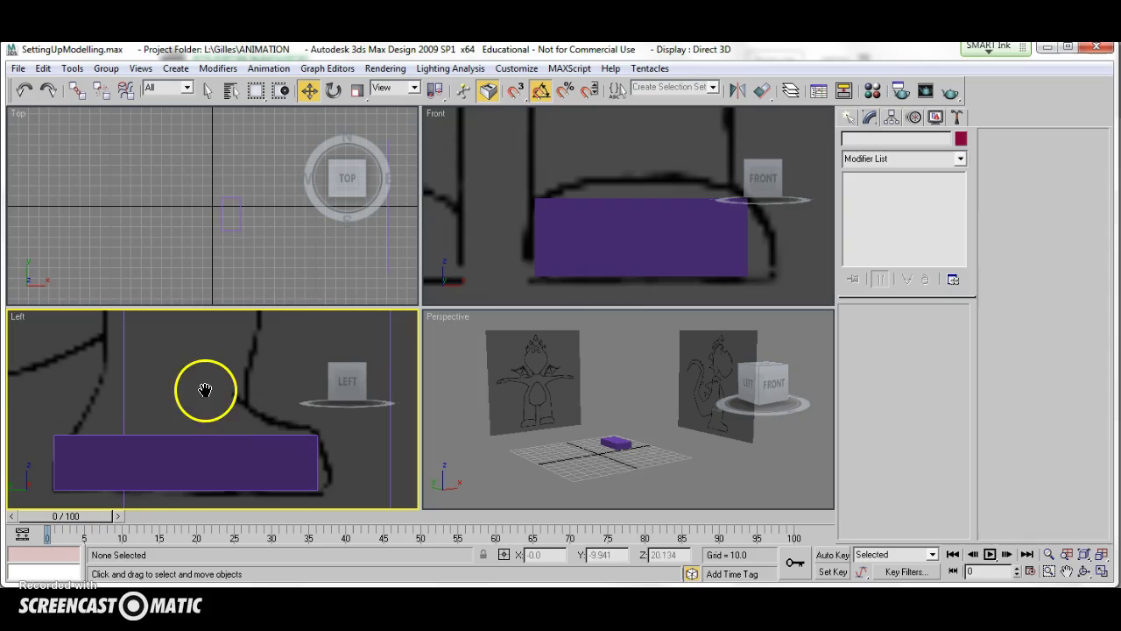
{"action": "left_click", "coordinate": [635, 246]}
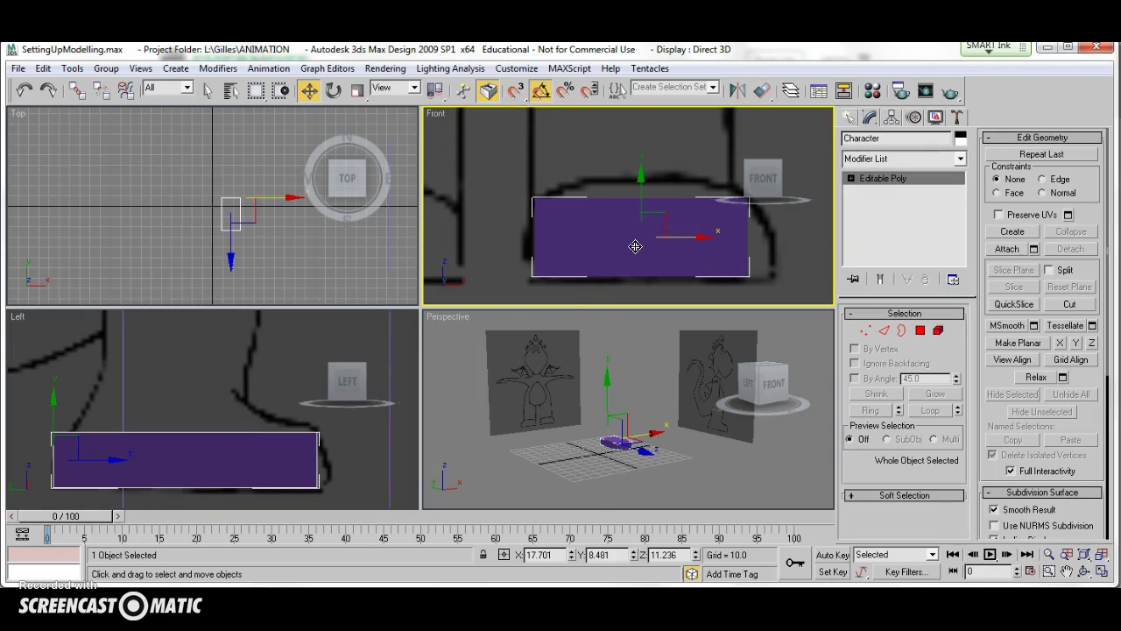
Turn on edged faces in the Perspective viewport so the box's edges are drawn over the shading.
{"action": "left_click", "coordinate": [583, 463]}
{"action": "key", "text": "F4"}
{"action": "scroll", "coordinate": [598, 456], "scroll_direction": "up", "scroll_amount": 4}
{"action": "middle_click_drag", "start_coordinate": [598, 460], "coordinate": [620, 426]}
{"action": "scroll", "coordinate": [623, 427], "scroll_direction": "up", "scroll_amount": 3}
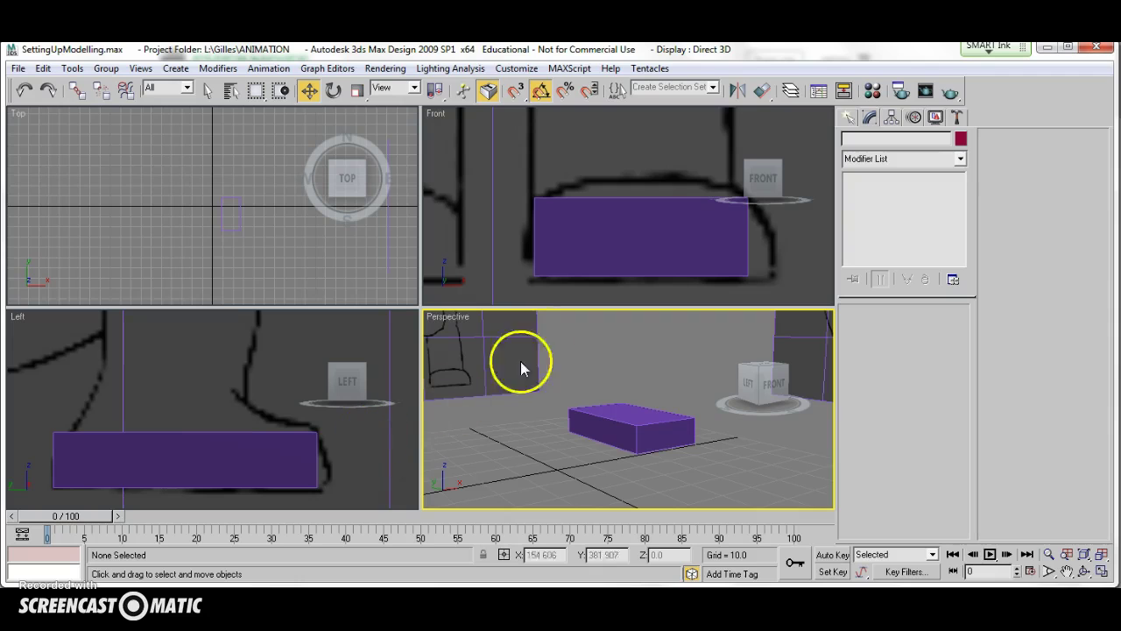
Select the top polygon of the Character foot box, with the leg outlines in view above it.
{"action": "left_click", "coordinate": [630, 233]}
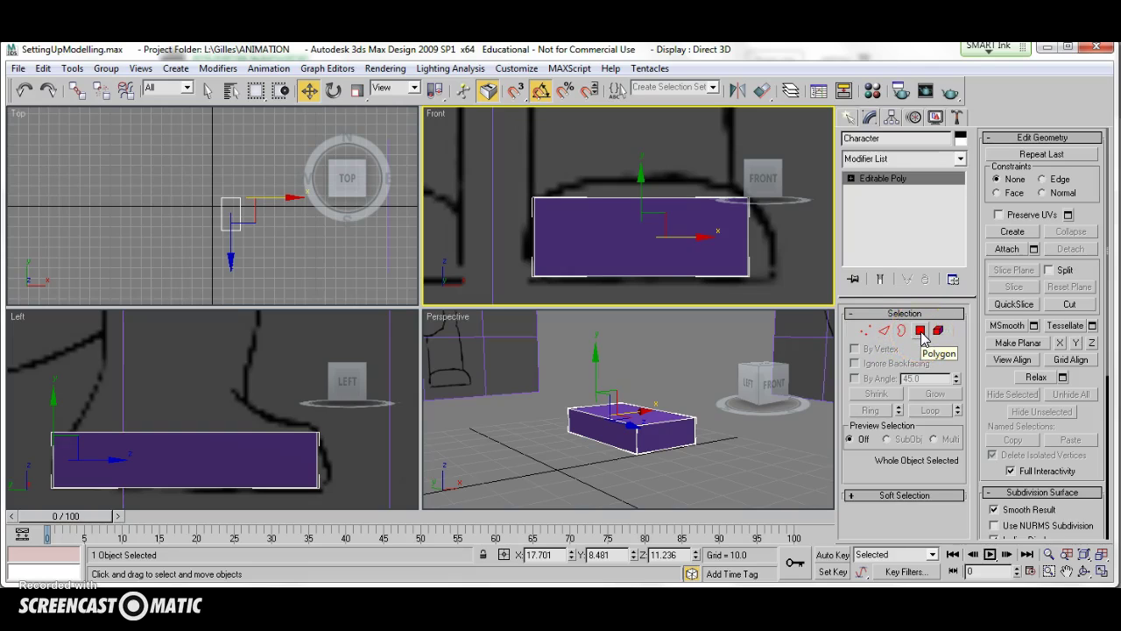
{"action": "key", "text": "4"}
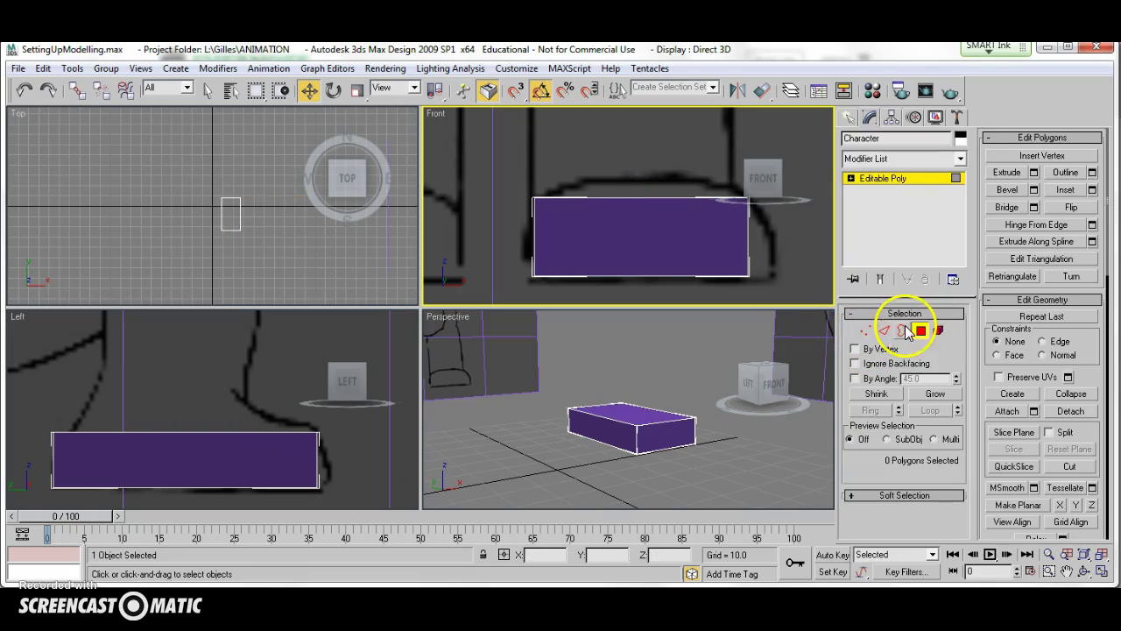
{"action": "left_click", "coordinate": [629, 415]}
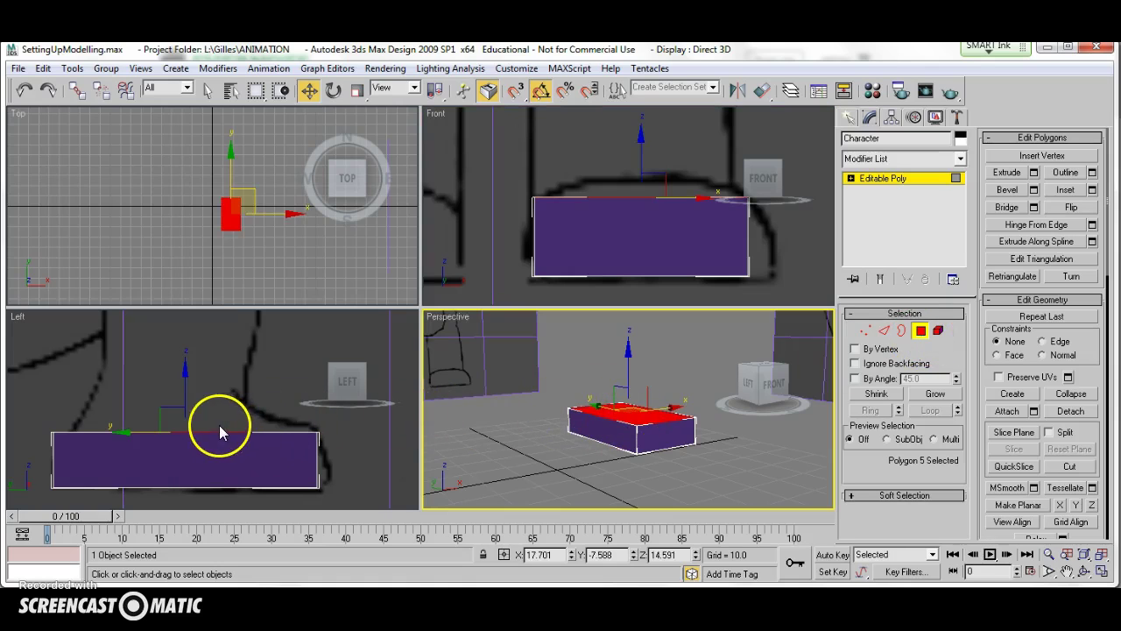
{"action": "middle_click", "coordinate": [637, 229]}
{"action": "middle_click_drag", "start_coordinate": [637, 229], "coordinate": [615, 258]}
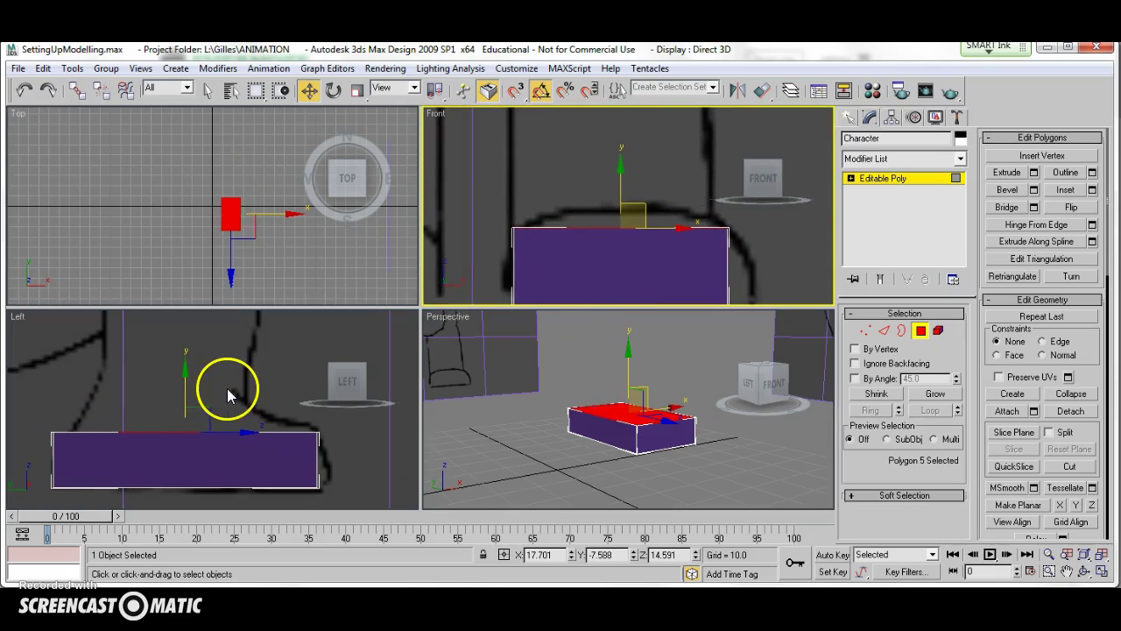
{"action": "middle_click_drag", "start_coordinate": [228, 389], "coordinate": [230, 396]}
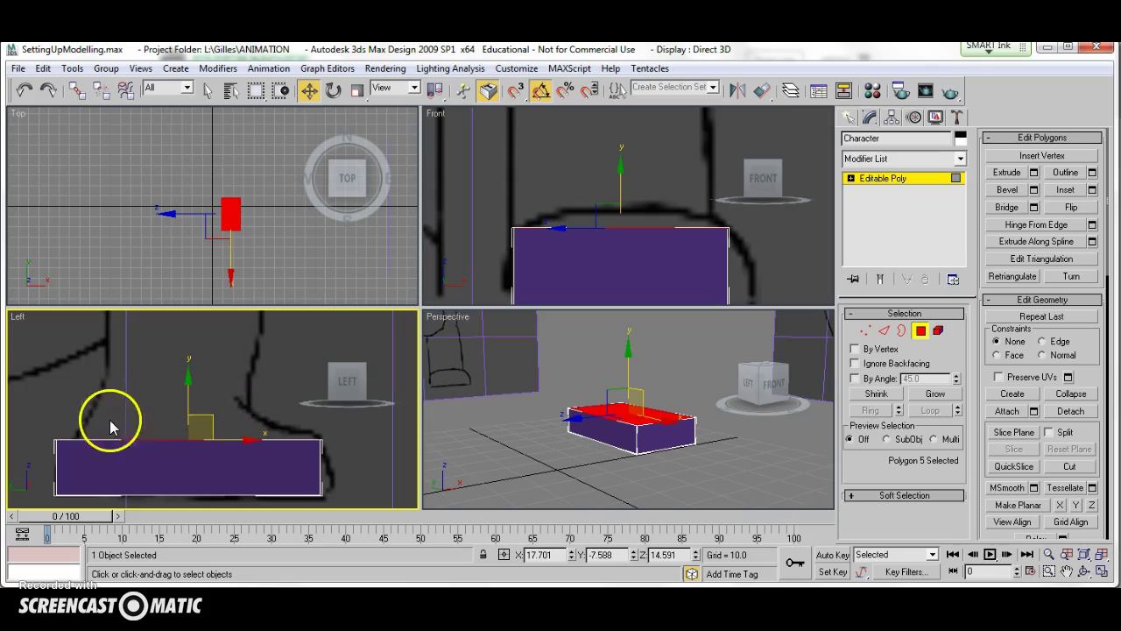
{"action": "scroll", "coordinate": [207, 393], "scroll_direction": "down", "scroll_amount": 5}
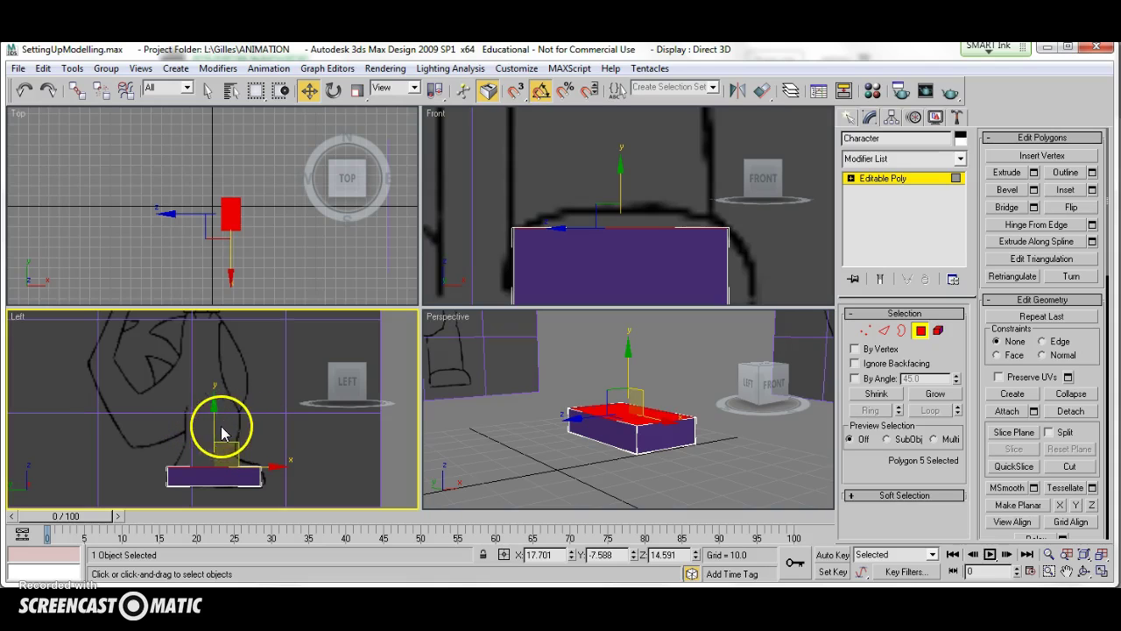
{"action": "scroll", "coordinate": [536, 213], "scroll_direction": "down", "scroll_amount": 4}
{"action": "mouse_move", "coordinate": [536, 214]}
{"action": "middle_mouse_down"}
{"action": "mouse_move", "coordinate": [533, 275]}
{"action": "mouse_move", "coordinate": [514, 226]}
{"action": "middle_mouse_up"}
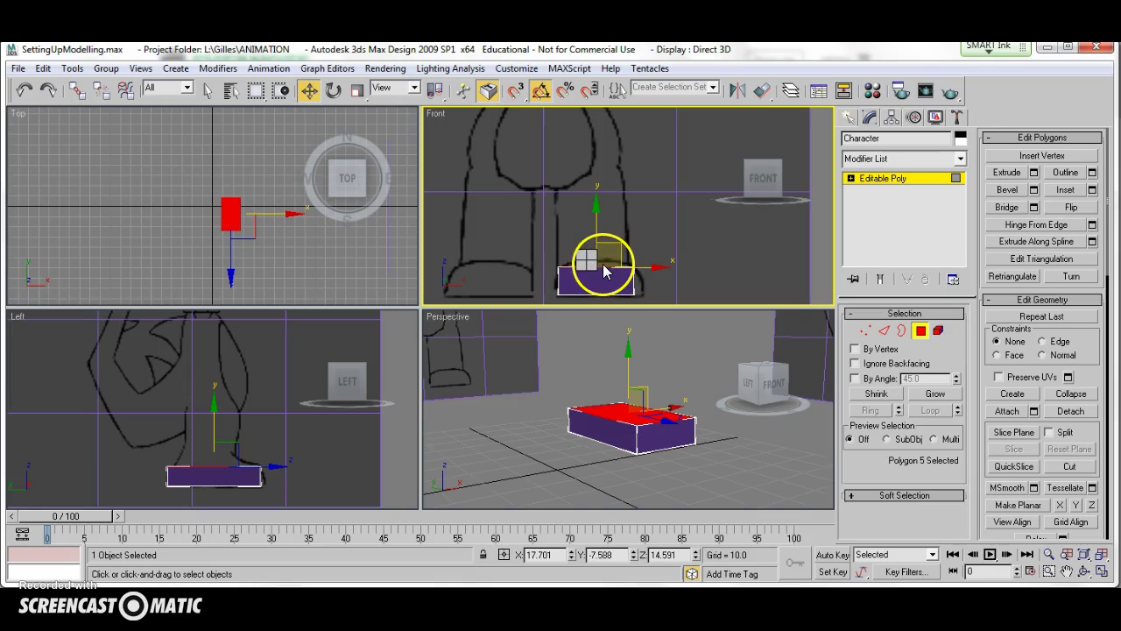
Extrude the foot's top polygon upward by 4.9 as a group, judging the height against the ankle in the reference drawings.
{"action": "left_click", "coordinate": [624, 413]}
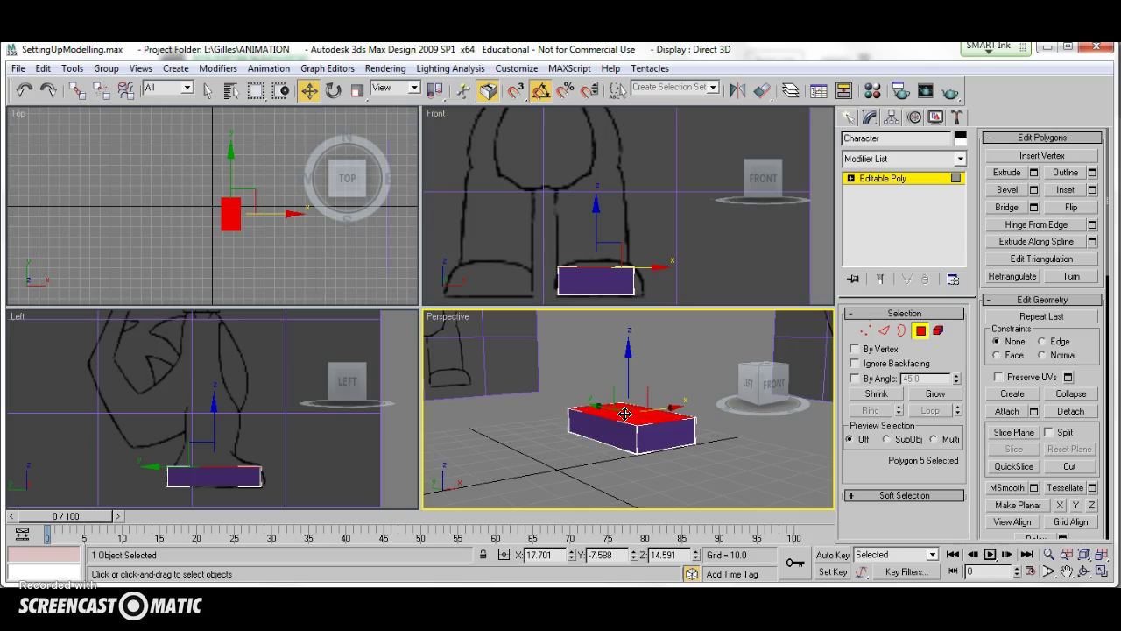
{"action": "right_click_drag", "start_coordinate": [619, 410], "coordinate": [585, 494]}
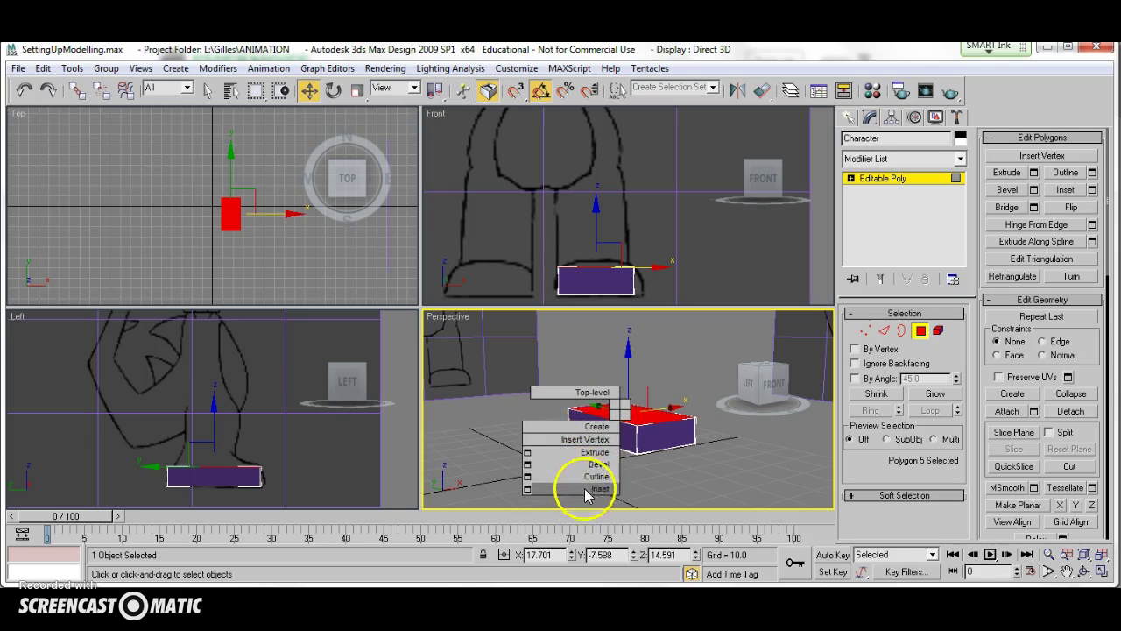
{"action": "left_click", "coordinate": [528, 454]}
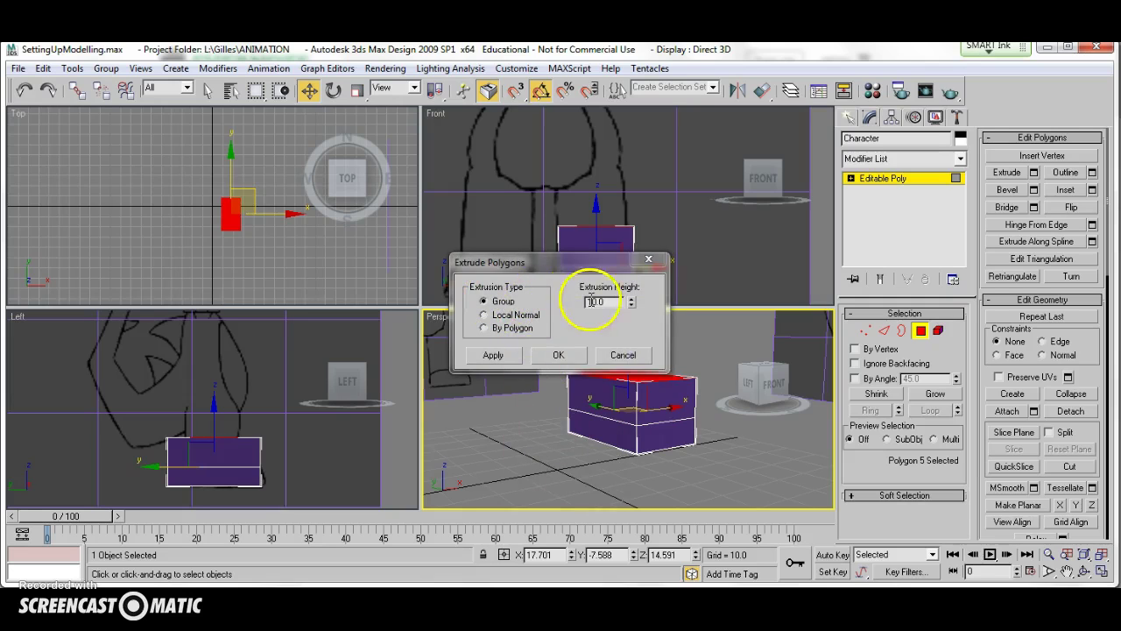
{"action": "left_click_drag", "start_coordinate": [587, 266], "coordinate": [478, 274]}
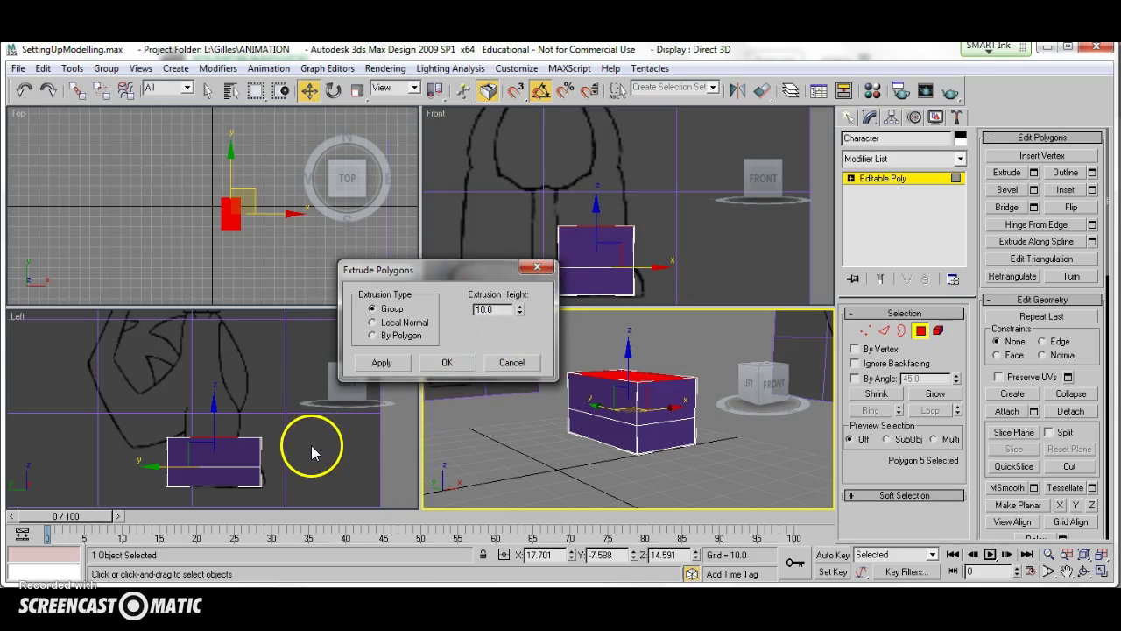
{"action": "left_click_drag", "start_coordinate": [518, 309], "coordinate": [515, 344]}
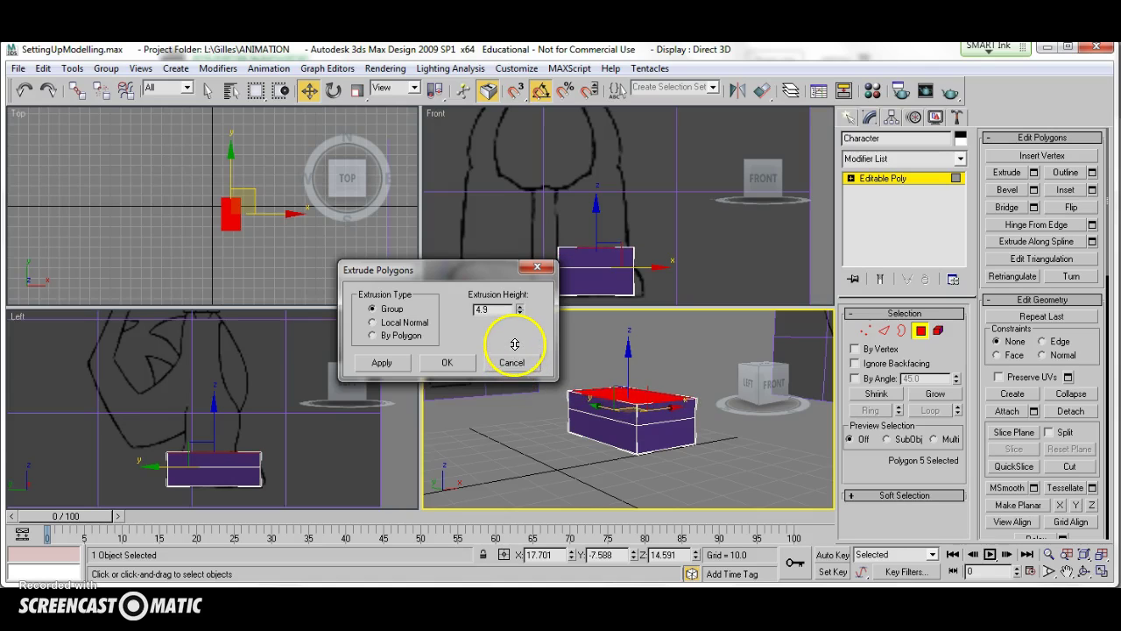
{"action": "left_click", "coordinate": [447, 362]}
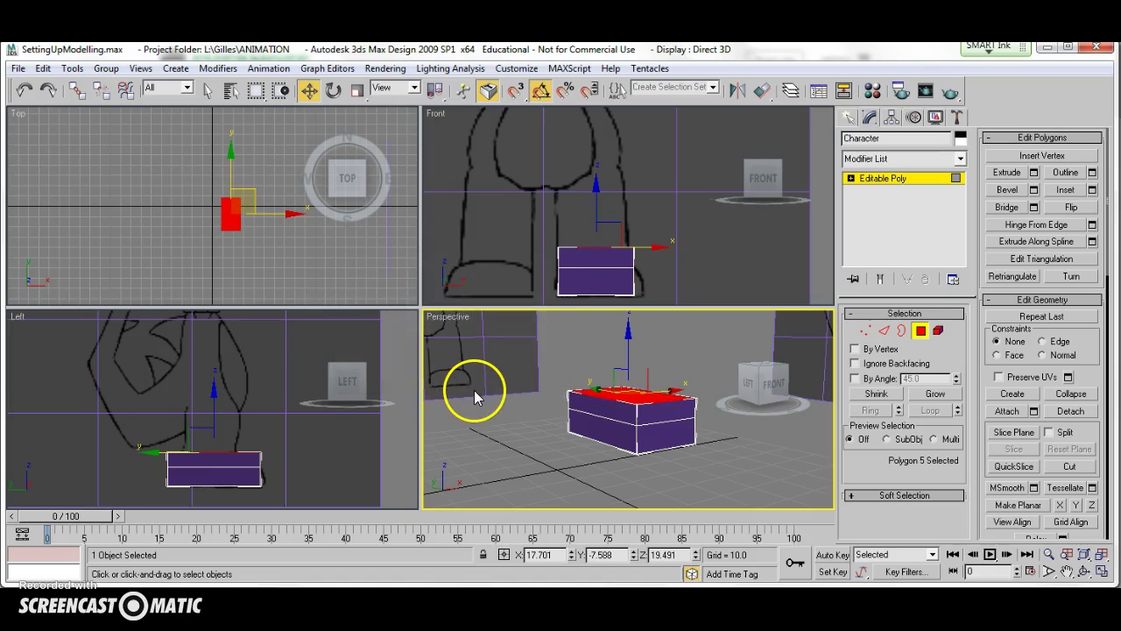
Try moving both upper heel vertices forward to Y about 5.7 in an enlarged Left view.
{"action": "right_click", "coordinate": [310, 469]}
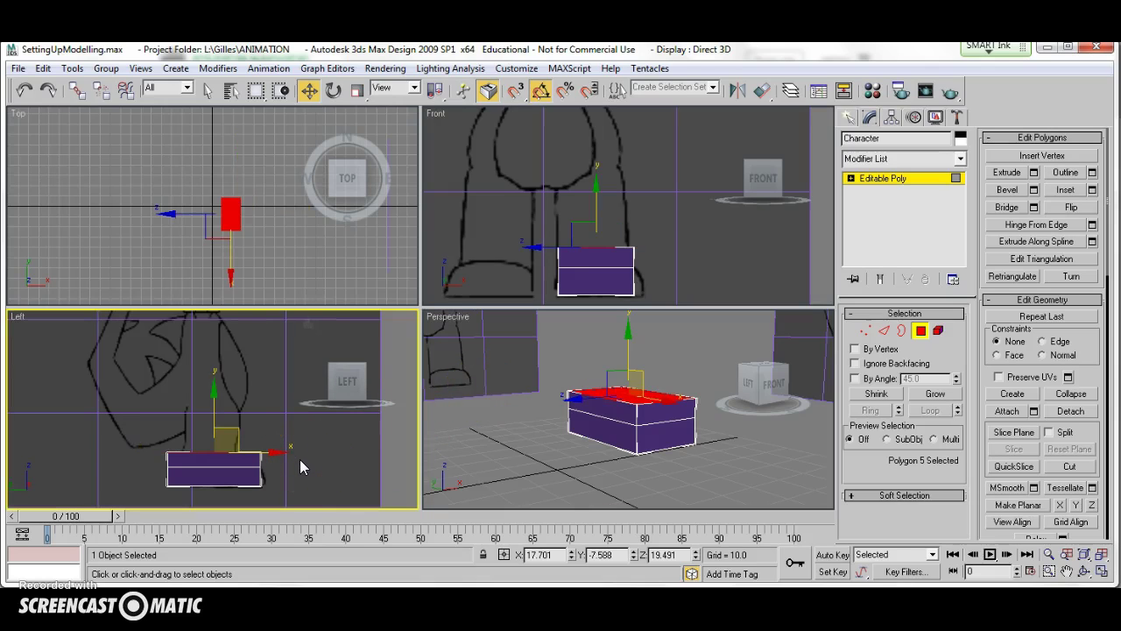
{"action": "key", "text": "alt+w"}
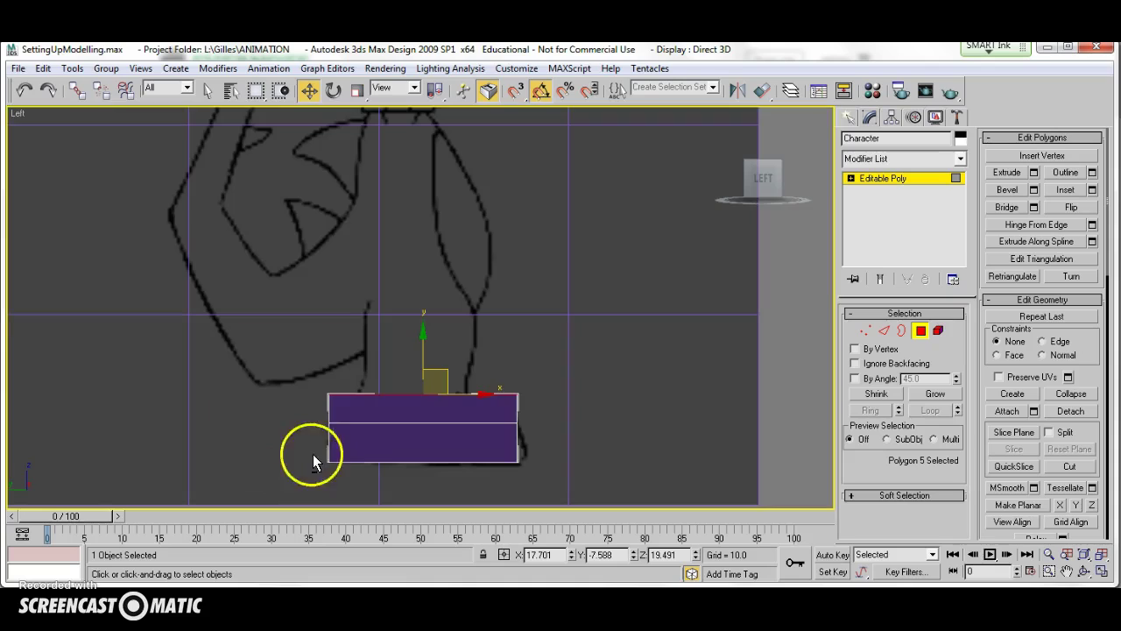
{"action": "middle_click_drag", "start_coordinate": [555, 388], "coordinate": [550, 303]}
{"action": "scroll", "coordinate": [554, 346], "scroll_direction": "up", "scroll_amount": 3}
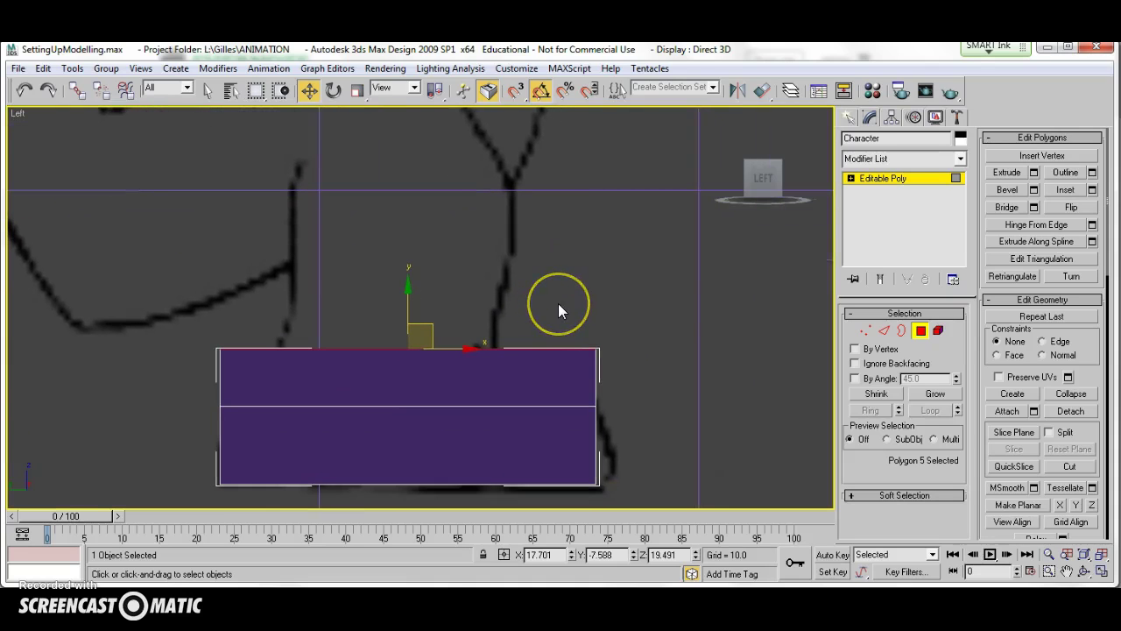
{"action": "key", "text": "1"}
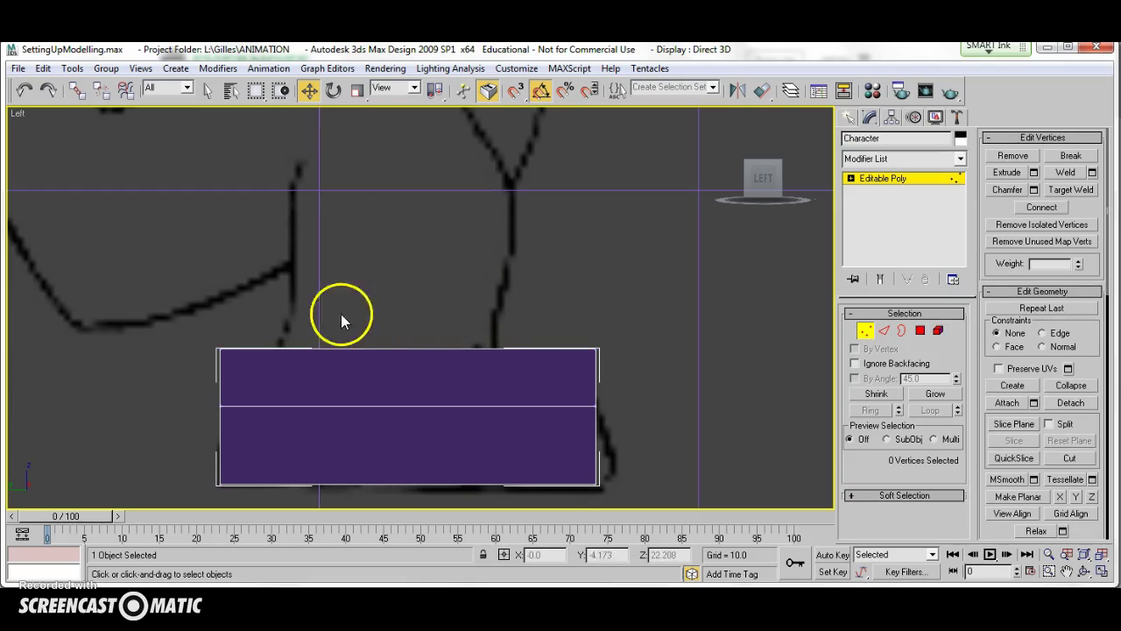
{"action": "left_click_drag", "start_coordinate": [249, 377], "coordinate": [256, 378]}
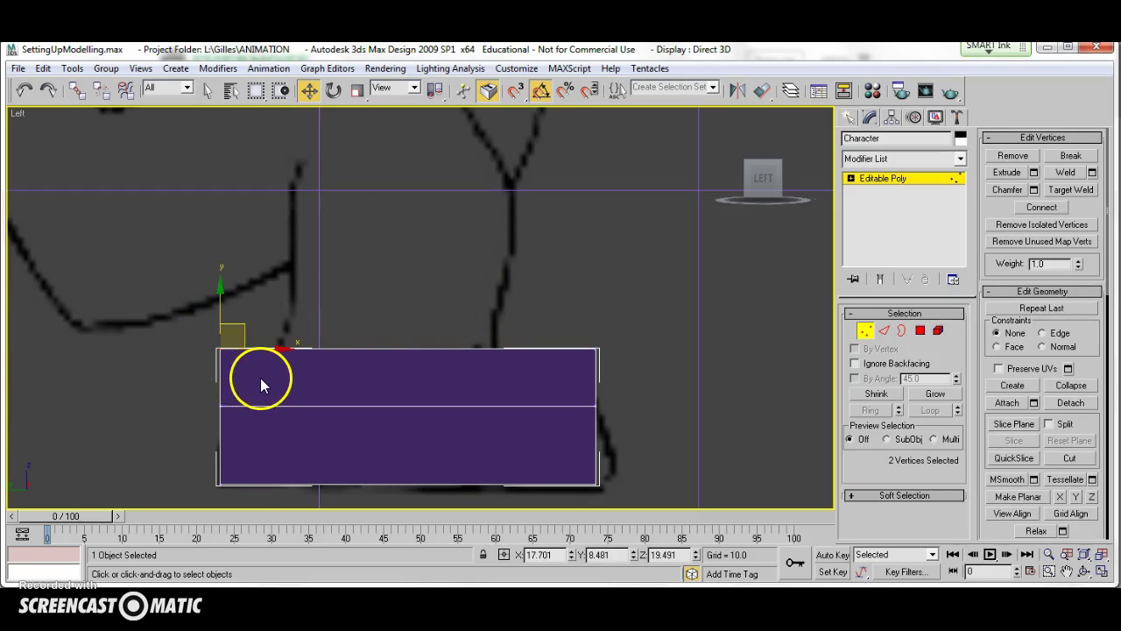
{"action": "left_click_drag", "start_coordinate": [166, 313], "coordinate": [305, 353]}
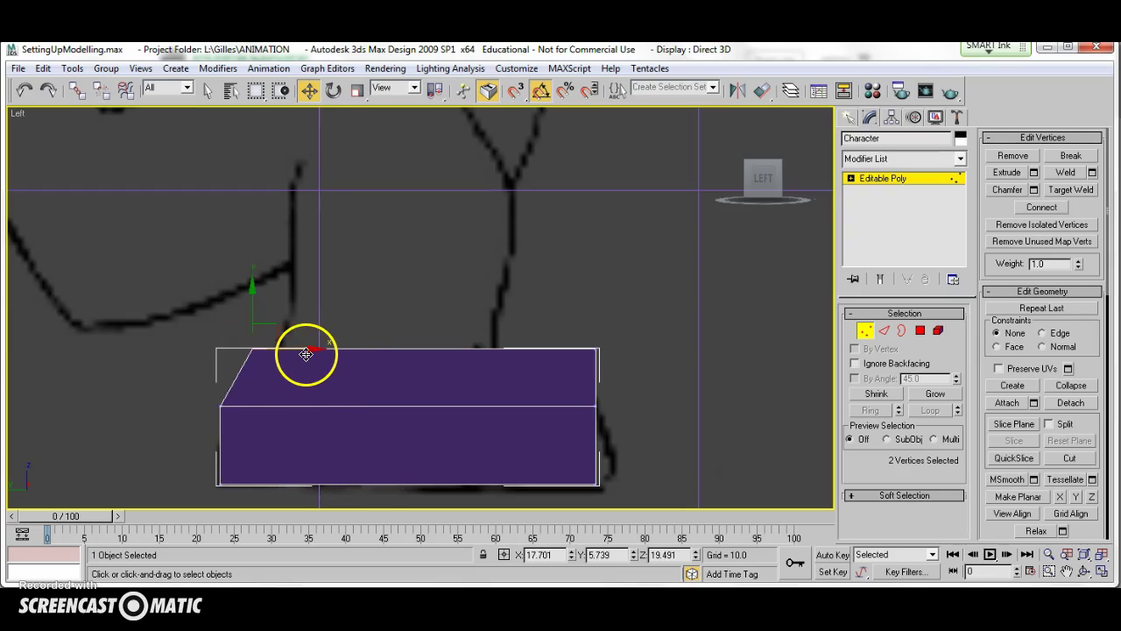
{"action": "key", "text": "ctrl+z"}
Try moving only one of the upper heel vertices forward to Y about 1.7 and examine the corner in Perspective.
{"action": "left_click", "coordinate": [220, 350]}
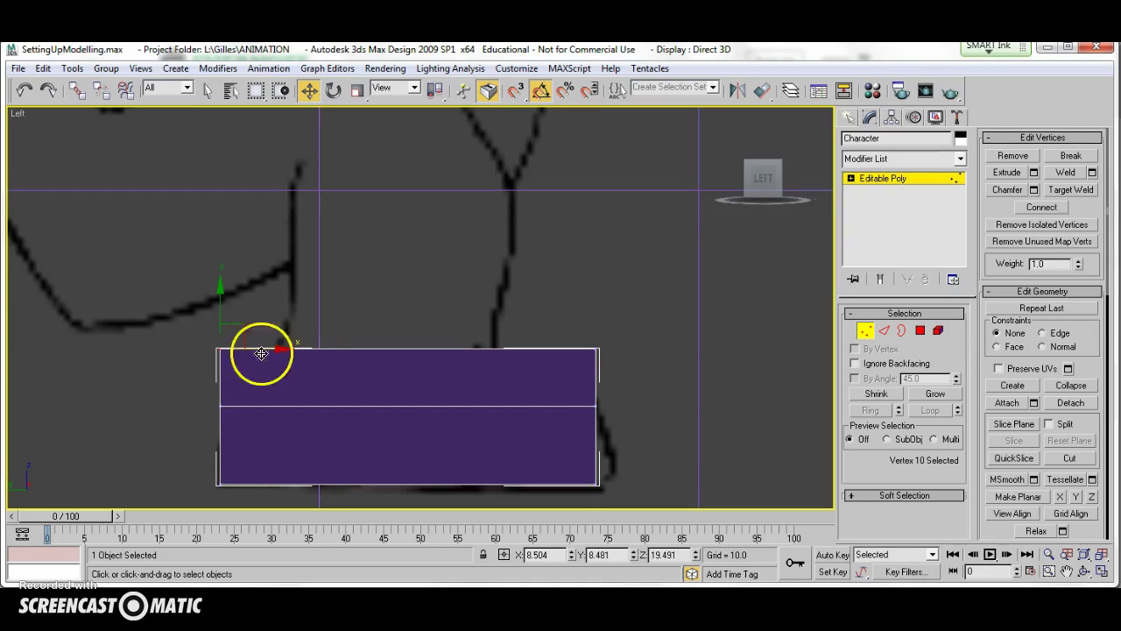
{"action": "left_click_drag", "start_coordinate": [291, 359], "coordinate": [368, 355]}
{"action": "key", "text": "alt+w"}
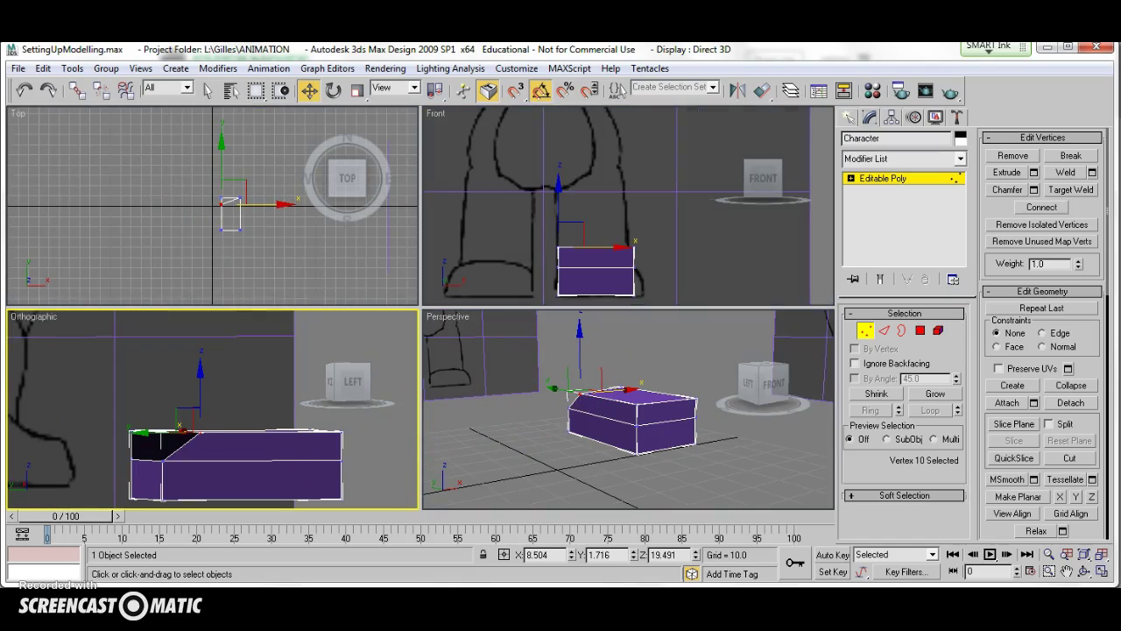
{"action": "key", "text": "l"}
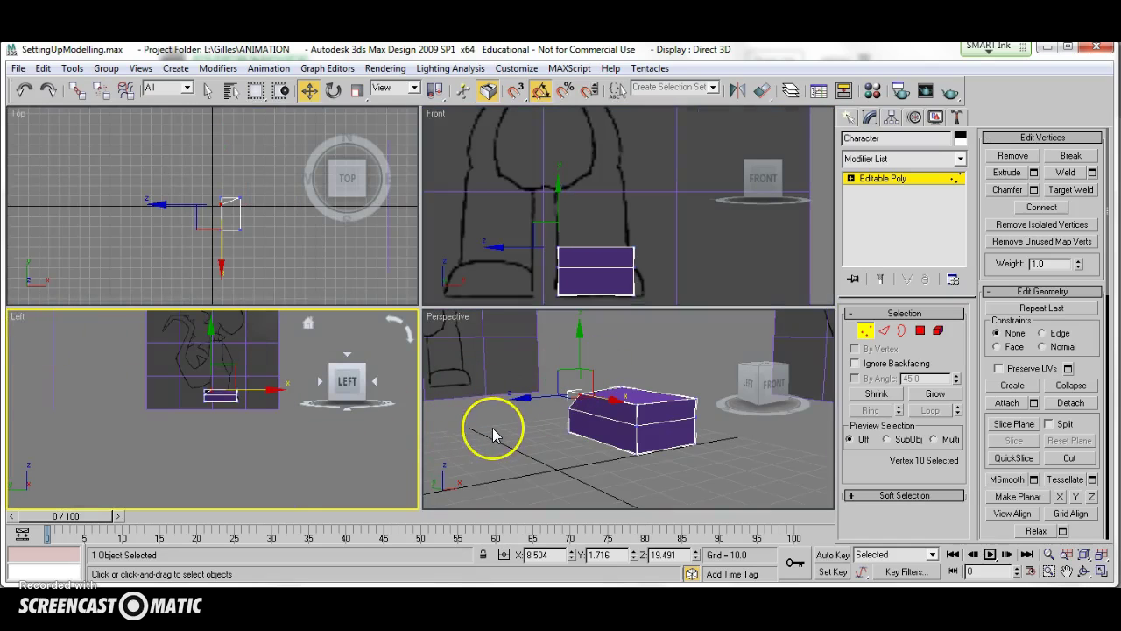
{"action": "left_click", "coordinate": [492, 428]}
{"action": "middle_click_drag", "start_coordinate": [492, 406], "coordinate": [604, 413], "text": "alt"}
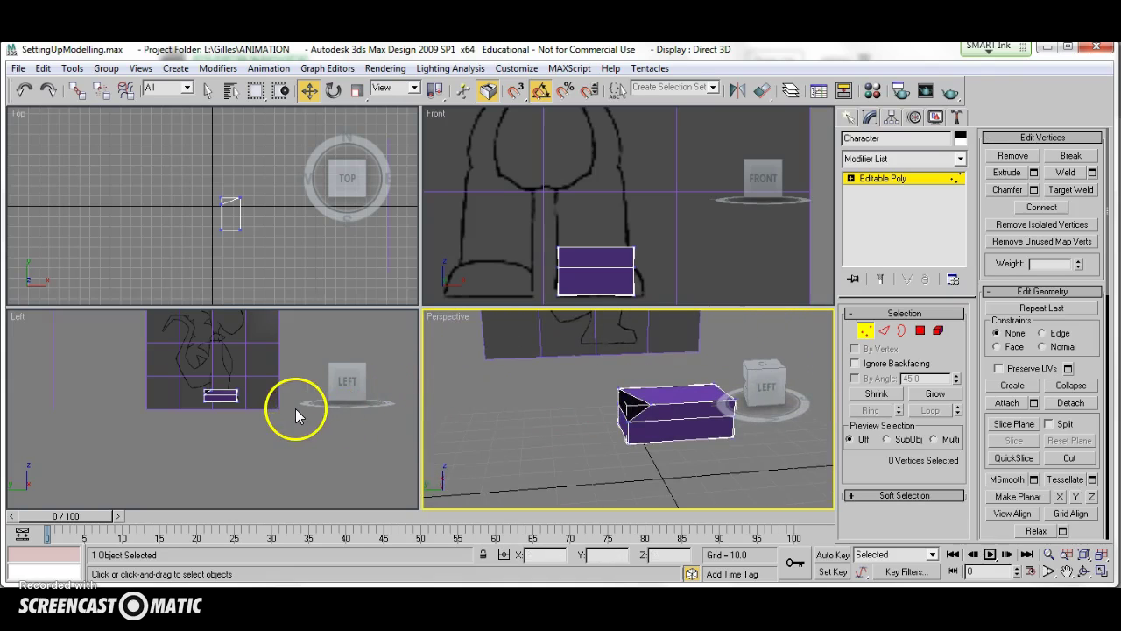
Select both upper heel vertices in the enlarged Left view and move them forward to Y about 2.7.
{"action": "left_click", "coordinate": [224, 418]}
{"action": "key", "text": "alt+w"}
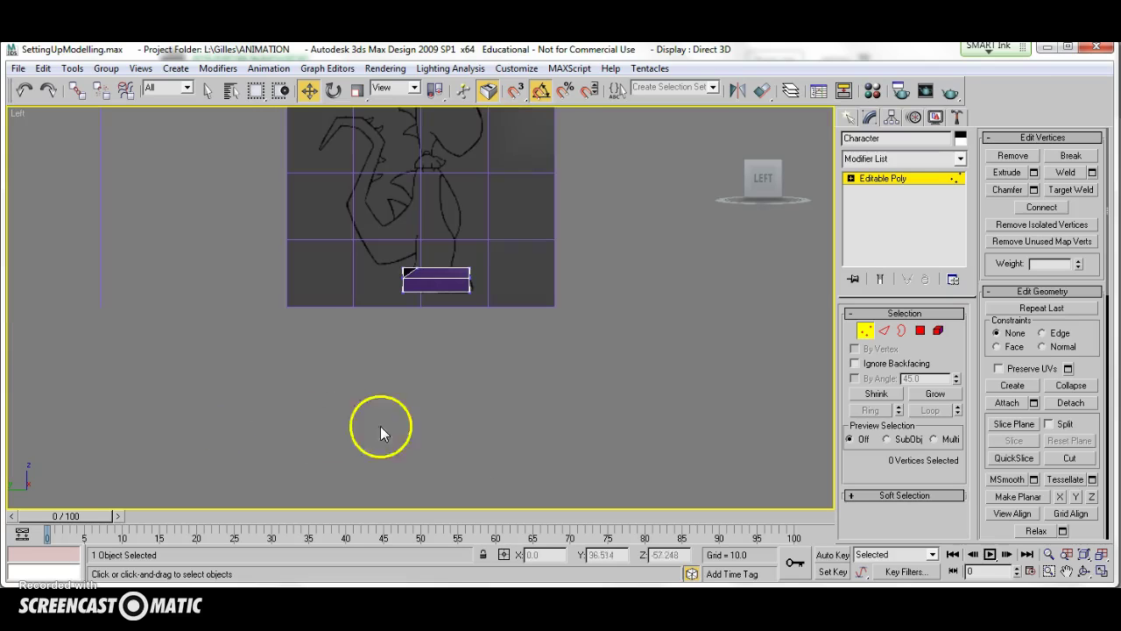
{"action": "scroll", "coordinate": [516, 394], "scroll_direction": "up", "scroll_amount": 3}
{"action": "scroll", "coordinate": [507, 397], "scroll_direction": "up", "scroll_amount": 3}
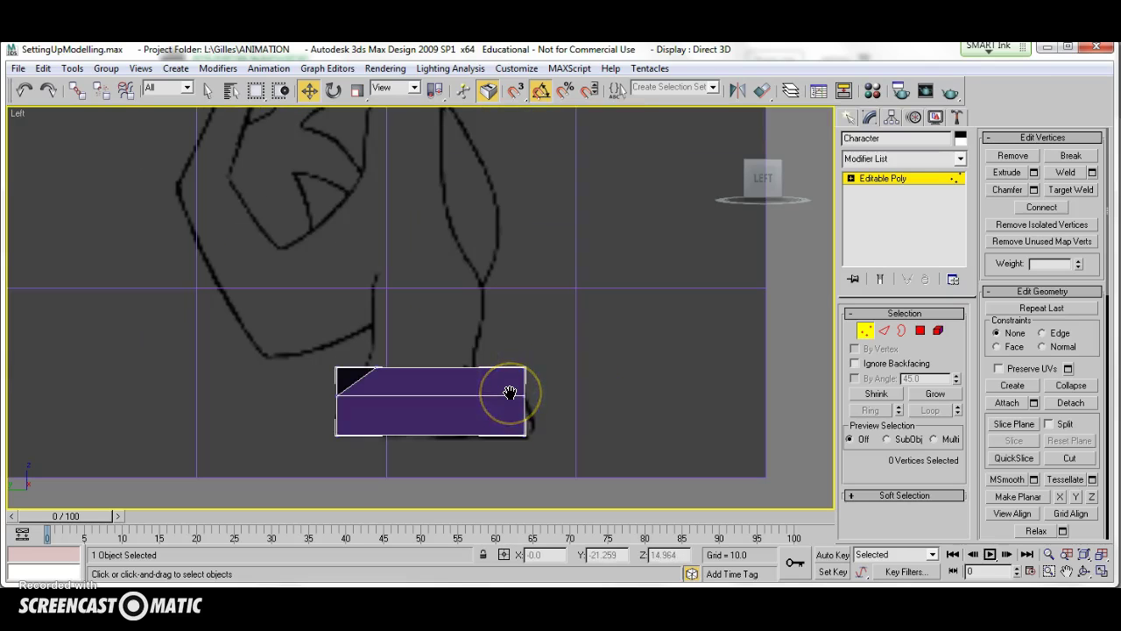
{"action": "left_click", "coordinate": [510, 392]}
{"action": "left_click_drag", "start_coordinate": [509, 392], "coordinate": [279, 377]}
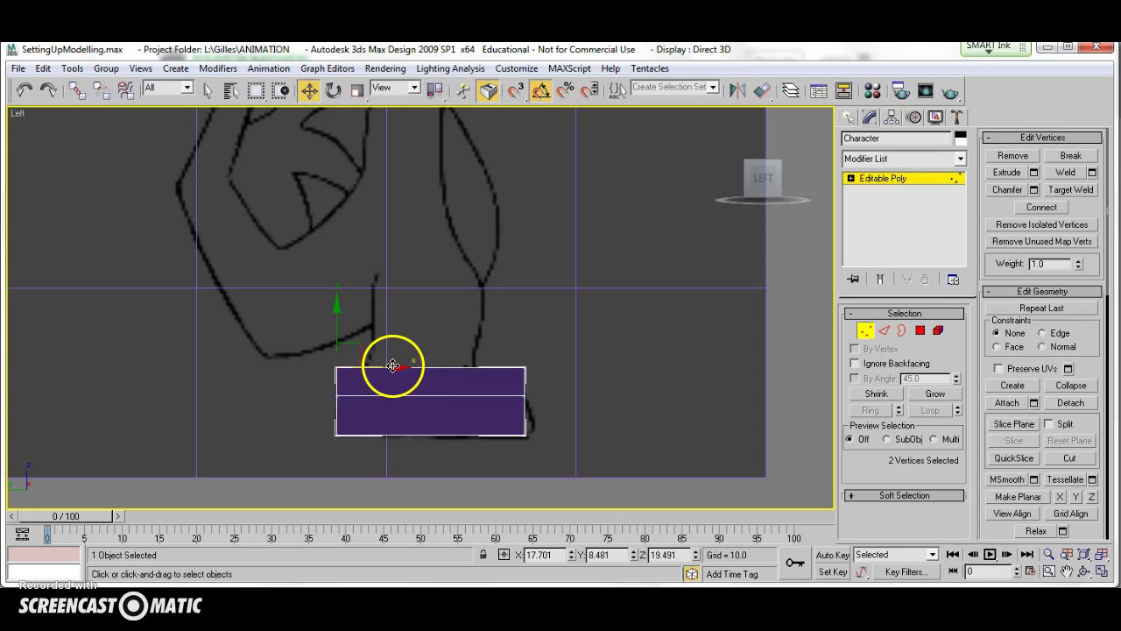
{"action": "left_click_drag", "start_coordinate": [392, 368], "coordinate": [430, 375]}
Shift the upper heel vertices slightly back to the ankle outline and bring the upper toe-side pair in to Y about -15.2.
{"action": "scroll", "coordinate": [435, 383], "scroll_direction": "up", "scroll_amount": 4}
{"action": "middle_click_drag", "start_coordinate": [441, 390], "coordinate": [427, 319]}
{"action": "scroll", "coordinate": [412, 359], "scroll_direction": "up", "scroll_amount": 2}
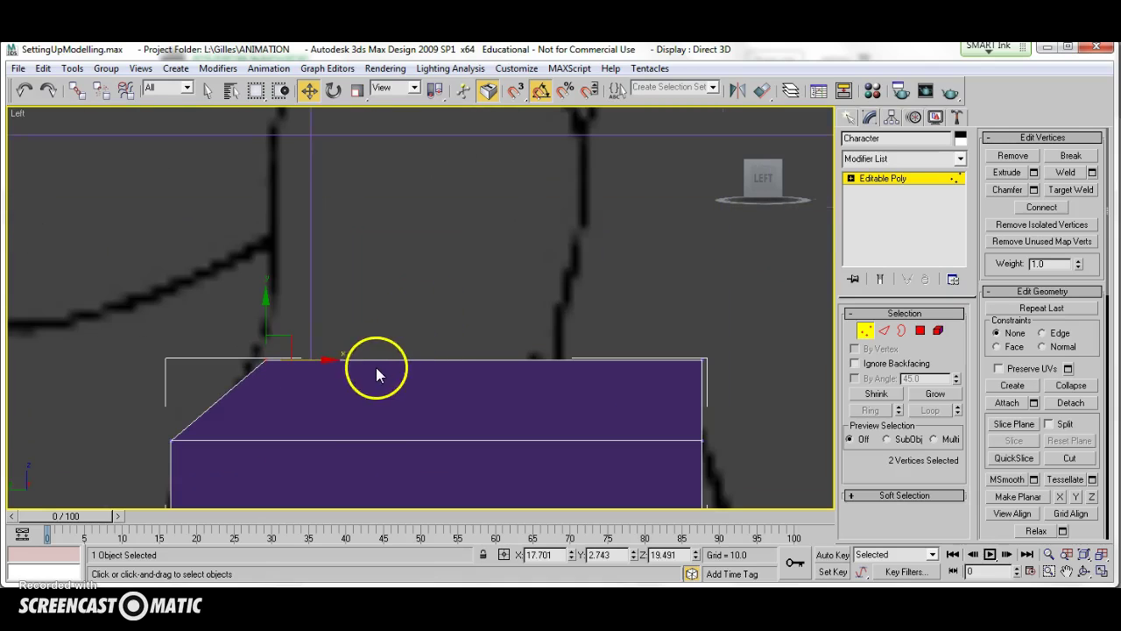
{"action": "left_click_drag", "start_coordinate": [318, 359], "coordinate": [291, 359]}
{"action": "left_click_drag", "start_coordinate": [770, 332], "coordinate": [601, 400]}
{"action": "left_click_drag", "start_coordinate": [759, 358], "coordinate": [624, 377]}
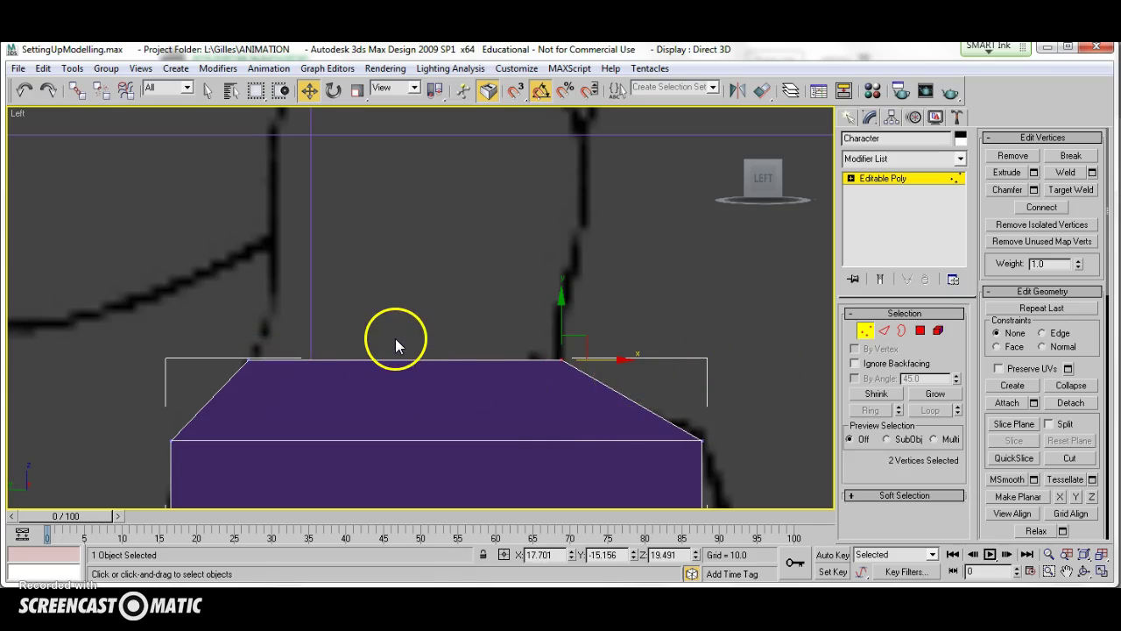
Extrude the top polygon of the ankle upward by about 6.264 to begin the lower leg.
{"action": "key", "text": "4"}
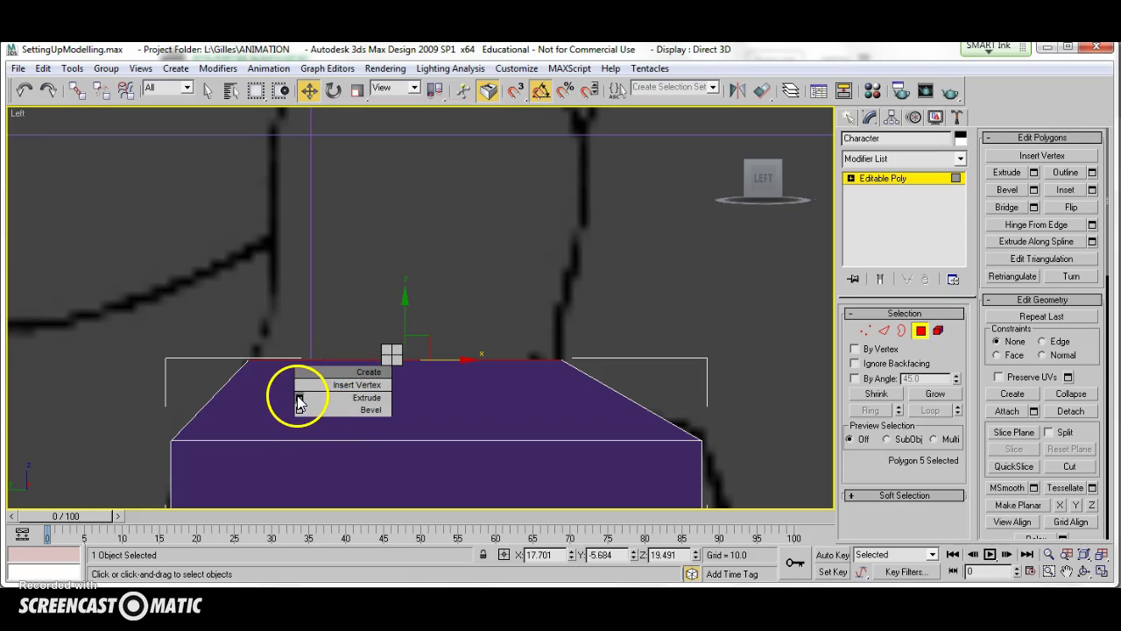
{"action": "left_click", "coordinate": [299, 403]}
{"action": "left_click_drag", "start_coordinate": [467, 269], "coordinate": [662, 357]}
{"action": "mouse_move", "coordinate": [716, 396]}
{"action": "left_mouse_down"}
{"action": "mouse_move", "coordinate": [716, 427]}
{"action": "mouse_move", "coordinate": [713, 398]}
{"action": "left_mouse_up"}
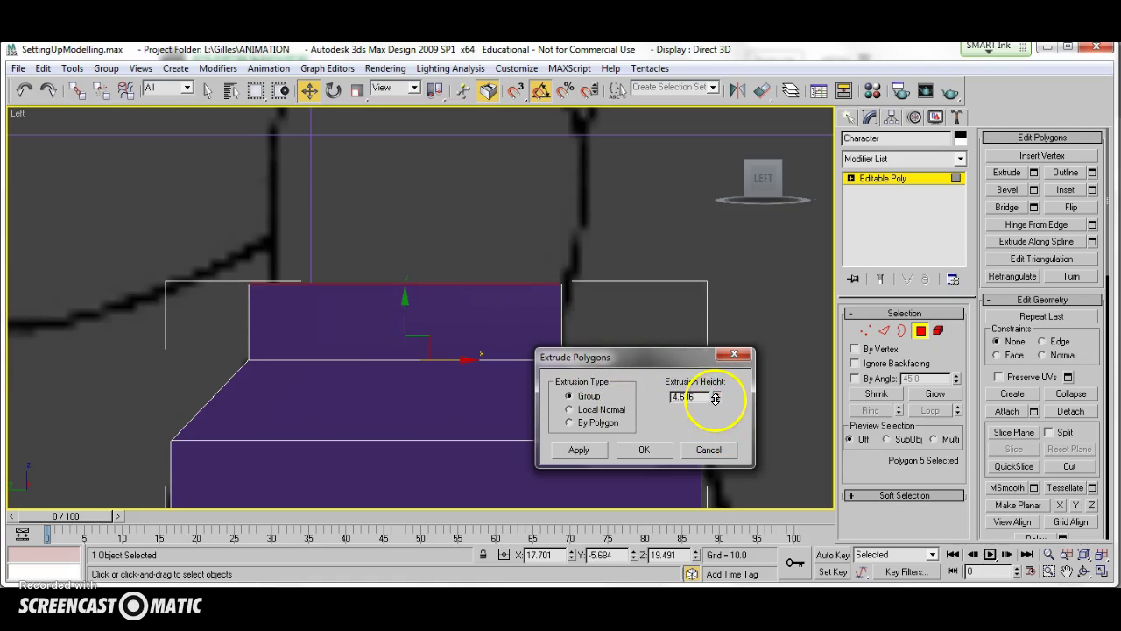
{"action": "middle_click_drag", "start_coordinate": [605, 248], "coordinate": [418, 364]}
{"action": "left_click_drag", "start_coordinate": [718, 395], "coordinate": [713, 363]}
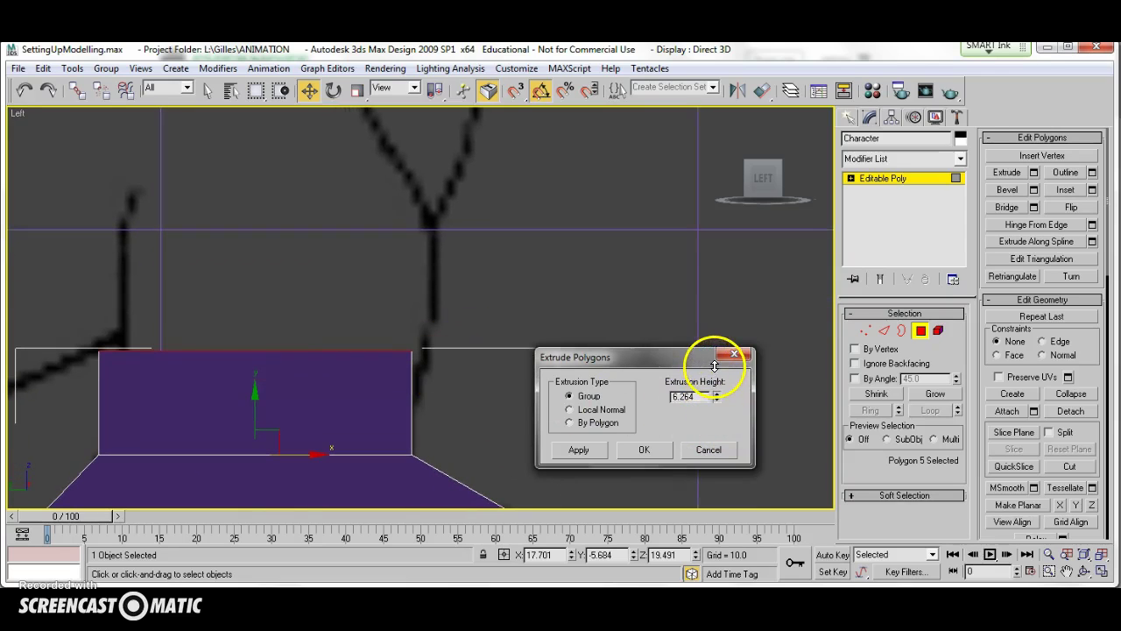
{"action": "left_click", "coordinate": [641, 451]}
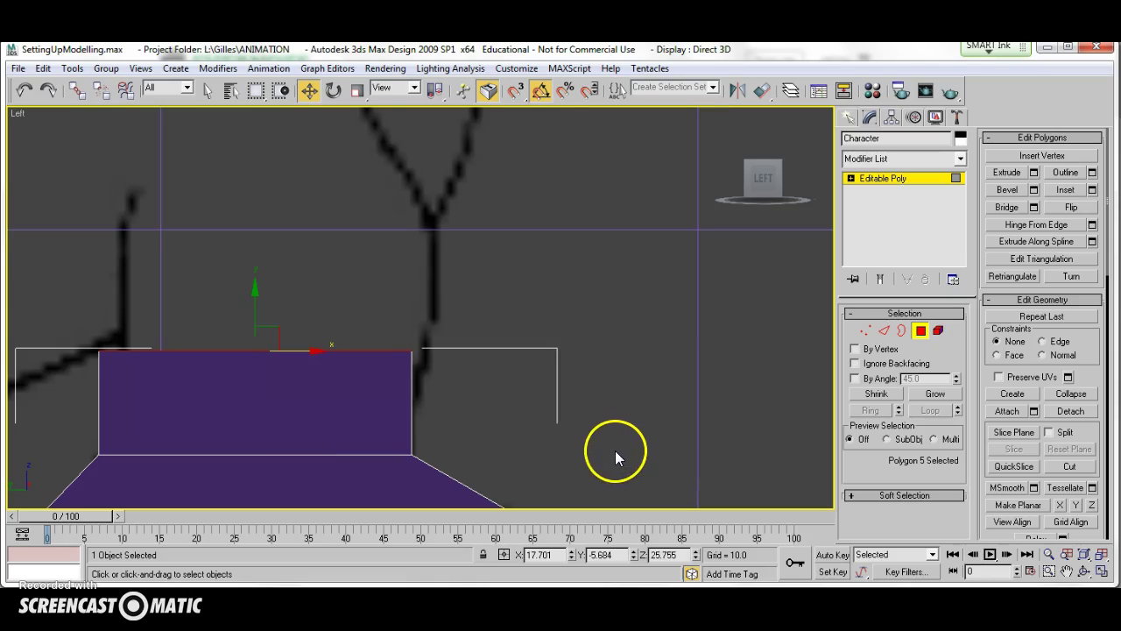
Move the back and front pairs of top vertices forward in the Left view to follow the drawn leg outline.
{"action": "key", "text": "1"}
{"action": "left_click_drag", "start_coordinate": [62, 330], "coordinate": [176, 354]}
{"action": "left_click_drag", "start_coordinate": [376, 373], "coordinate": [378, 373]}
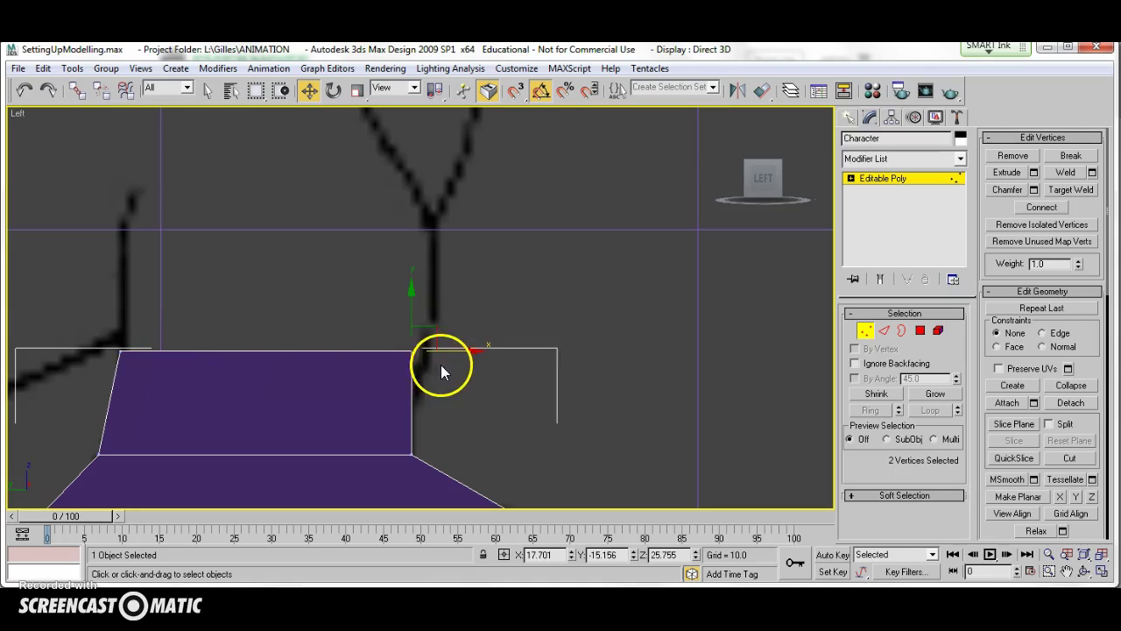
{"action": "mouse_move", "coordinate": [453, 350]}
{"action": "left_mouse_down"}
{"action": "mouse_move", "coordinate": [476, 345]}
{"action": "mouse_move", "coordinate": [468, 350]}
{"action": "left_mouse_up"}
Extrude the top polygon of the lower leg upward again by about 7.6.
{"action": "key", "text": "4"}
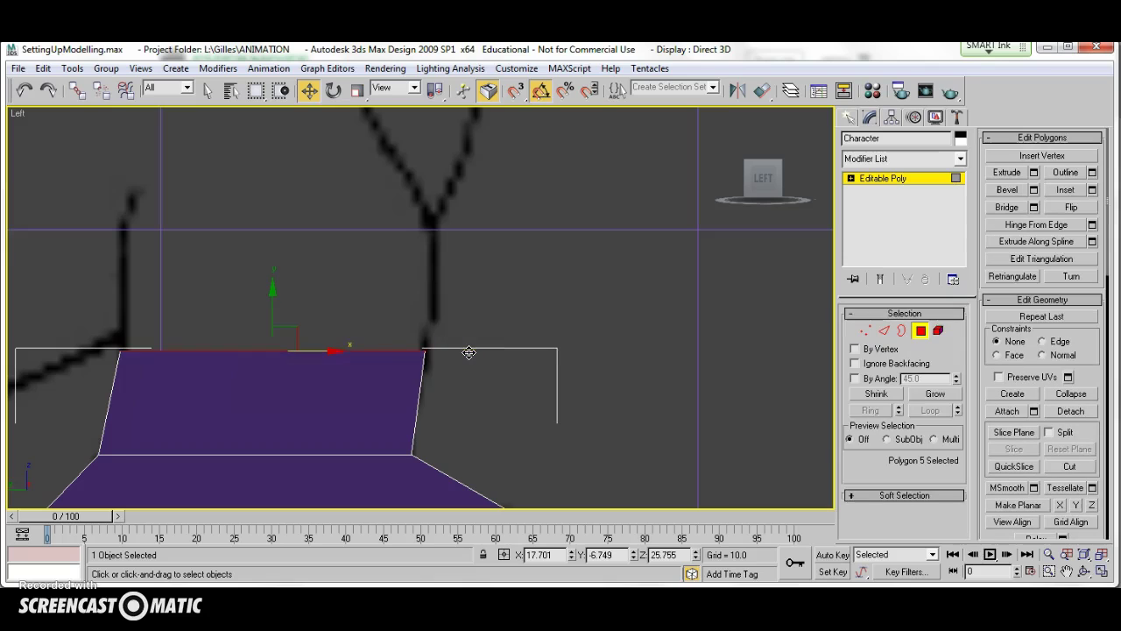
{"action": "right_click", "coordinate": [351, 348]}
{"action": "left_click", "coordinate": [253, 389]}
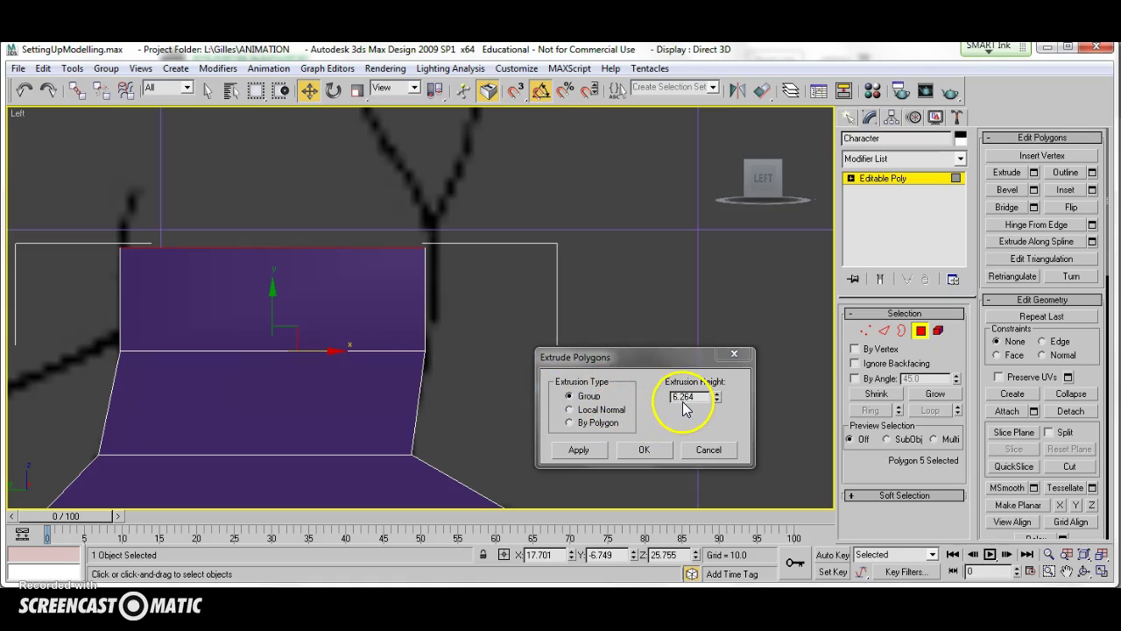
{"action": "middle_click_drag", "start_coordinate": [525, 338], "coordinate": [429, 344]}
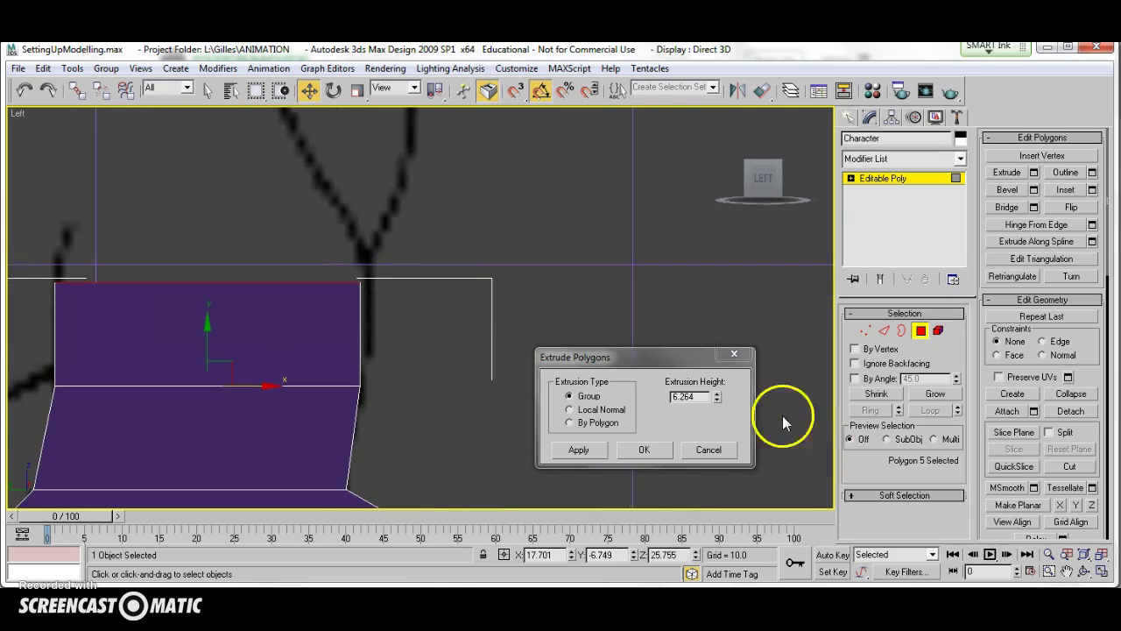
{"action": "left_click_drag", "start_coordinate": [716, 396], "coordinate": [714, 371]}
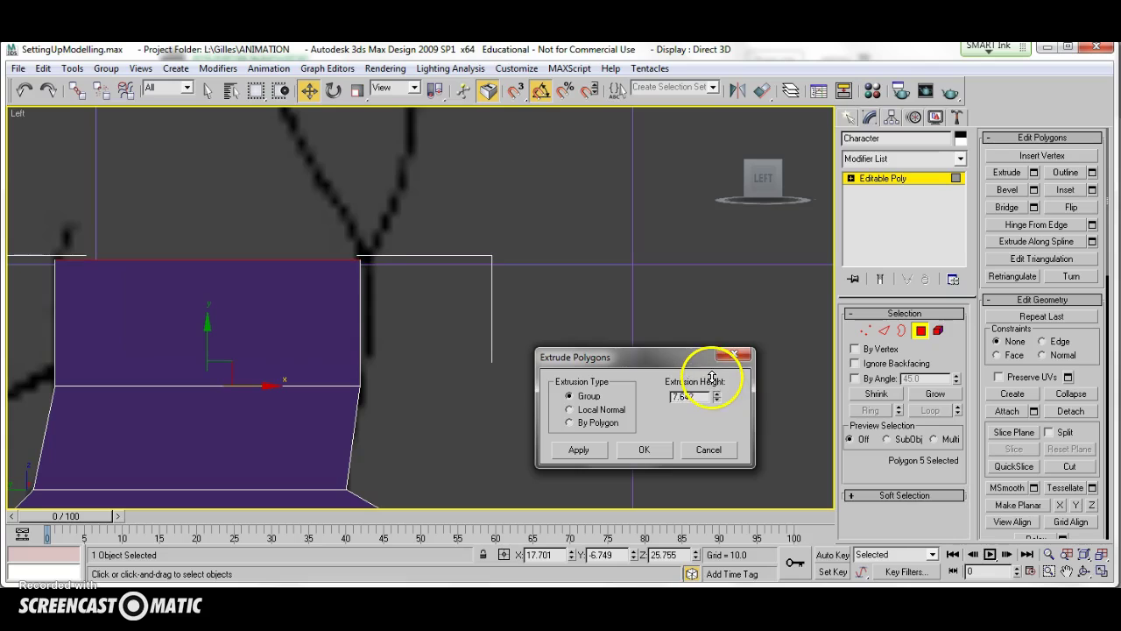
{"action": "left_click", "coordinate": [645, 450]}
Move the front pair of top leg vertices forward in the Left view and fit the back pair to the drawn outline.
{"action": "key", "text": "1"}
{"action": "mouse_move", "coordinate": [405, 241]}
{"action": "left_mouse_down"}
{"action": "mouse_move", "coordinate": [337, 285]}
{"action": "mouse_move", "coordinate": [410, 253]}
{"action": "left_mouse_up"}
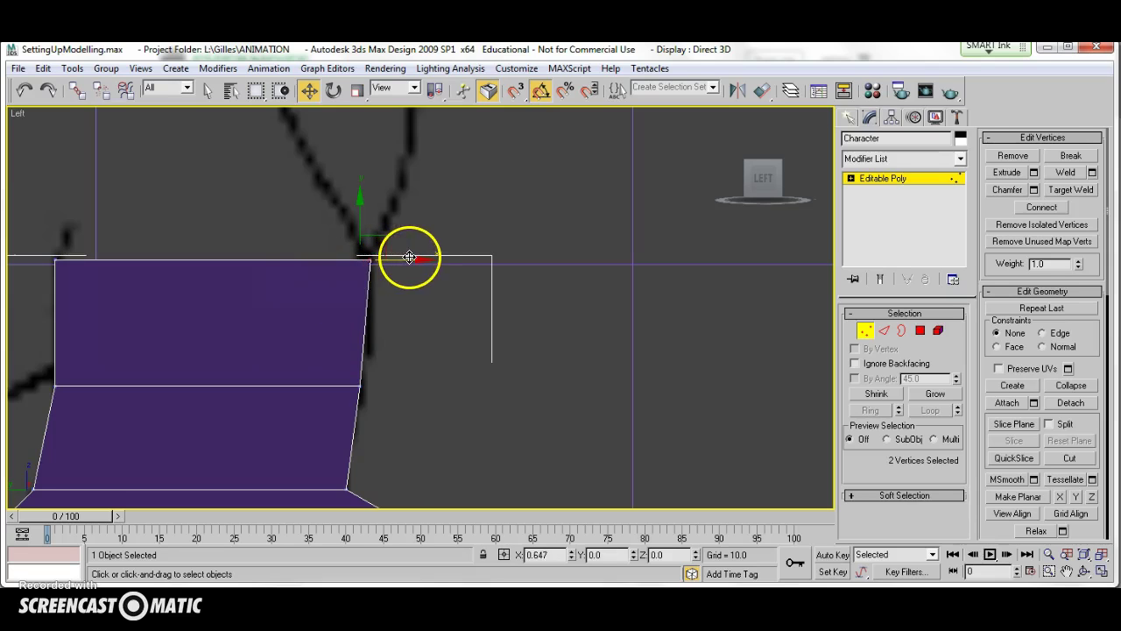
{"action": "scroll", "coordinate": [289, 285], "scroll_direction": "up", "scroll_amount": 2}
{"action": "left_click_drag", "start_coordinate": [59, 234], "coordinate": [114, 292]}
{"action": "mouse_move", "coordinate": [130, 255]}
{"action": "left_mouse_down"}
{"action": "mouse_move", "coordinate": [170, 253]}
{"action": "mouse_move", "coordinate": [136, 255]}
{"action": "left_mouse_up"}
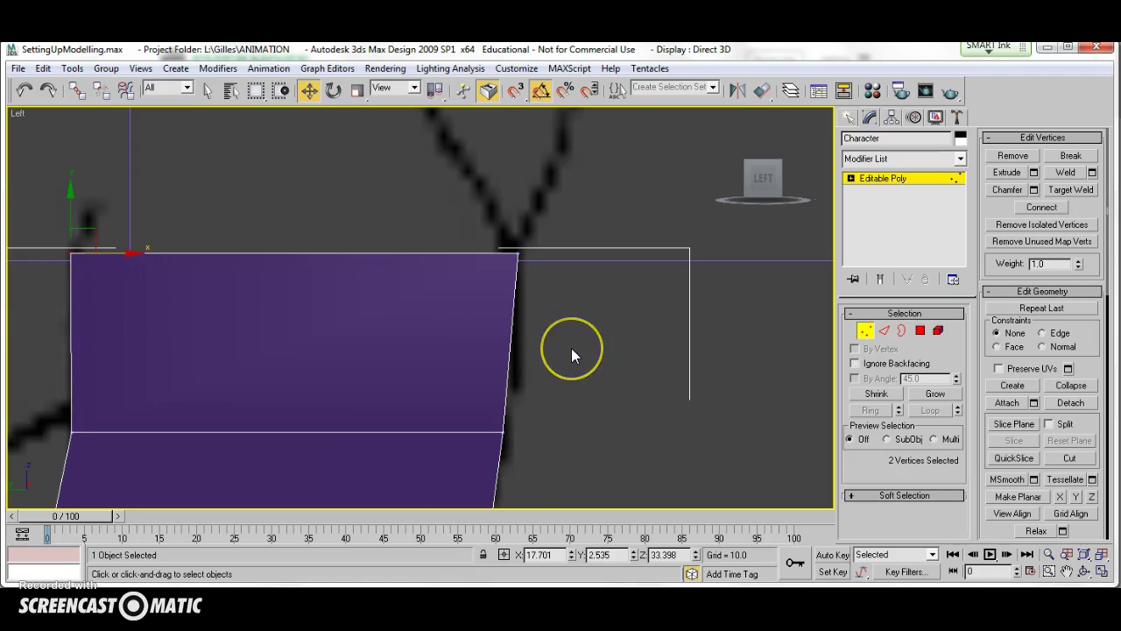
In the enlarged Front view, move the outer vertex pairs of the leg's top three rows inward to follow the drawn leg.
{"action": "key", "text": "alt+w"}
{"action": "right_click", "coordinate": [566, 225]}
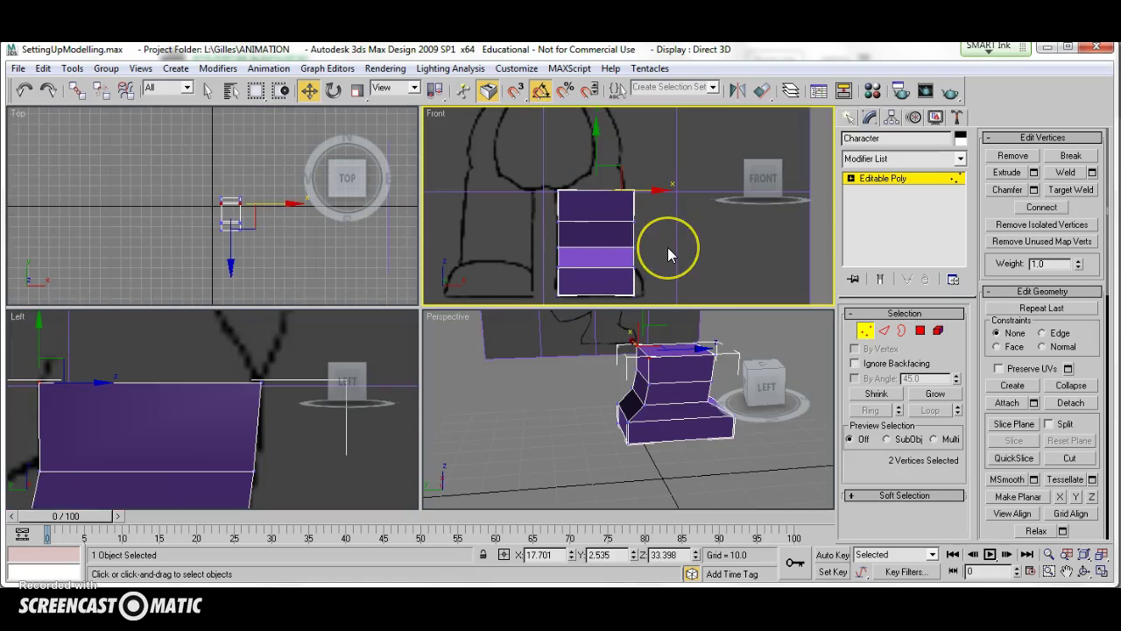
{"action": "key", "text": "alt+w"}
{"action": "scroll", "coordinate": [544, 320], "scroll_direction": "up", "scroll_amount": 3}
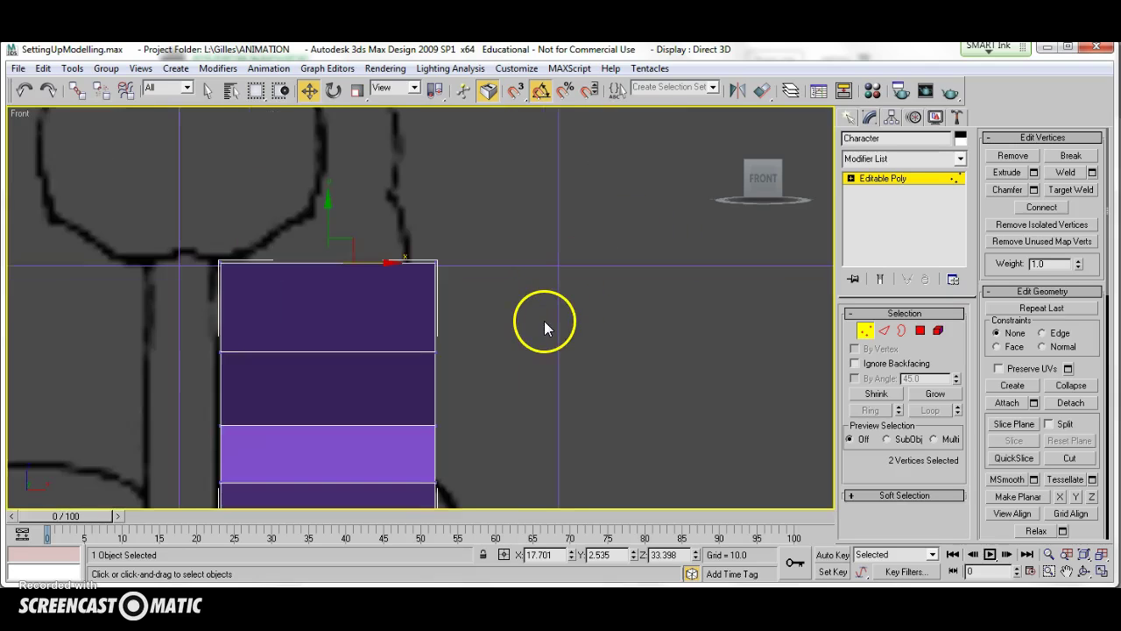
{"action": "middle_click_drag", "start_coordinate": [490, 266], "coordinate": [480, 329]}
{"action": "mouse_move", "coordinate": [429, 207]}
{"action": "left_mouse_down"}
{"action": "mouse_move", "coordinate": [383, 233]}
{"action": "mouse_move", "coordinate": [403, 213]}
{"action": "mouse_move", "coordinate": [418, 221]}
{"action": "left_mouse_up"}
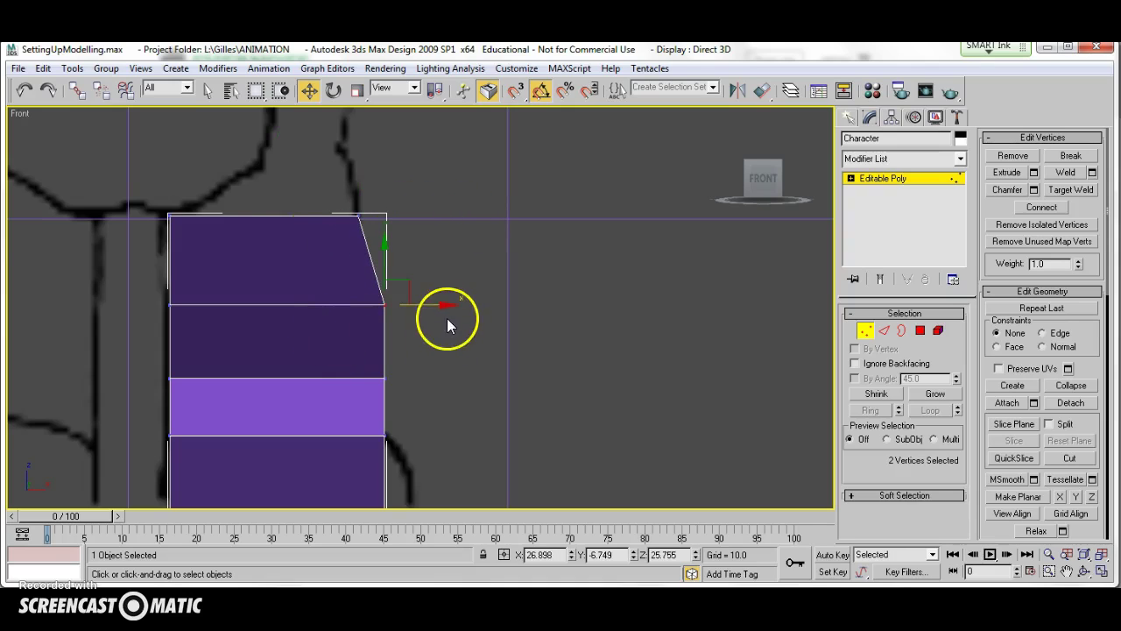
{"action": "mouse_move", "coordinate": [443, 300]}
{"action": "left_mouse_down"}
{"action": "mouse_move", "coordinate": [400, 303]}
{"action": "mouse_move", "coordinate": [423, 302]}
{"action": "left_mouse_up"}
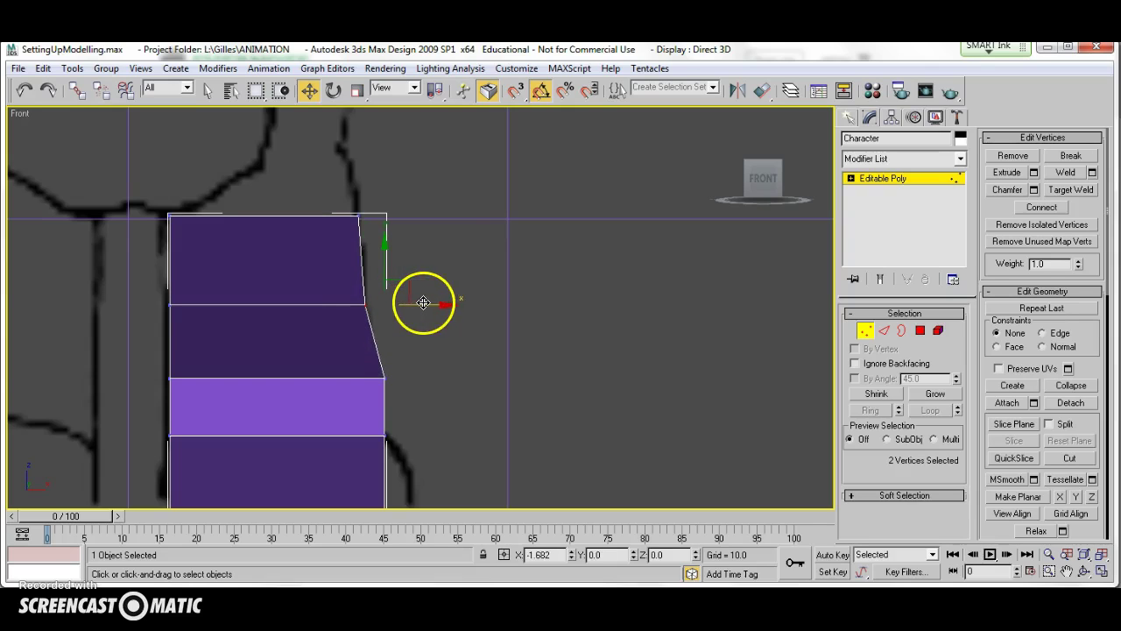
{"action": "left_click_drag", "start_coordinate": [411, 357], "coordinate": [350, 399]}
{"action": "left_click_drag", "start_coordinate": [435, 380], "coordinate": [420, 378]}
Move the foot's bottom outer vertices outward to X about 29 and nudge its upper inner pair to X about 8.6 in the Front view.
{"action": "middle_click_drag", "start_coordinate": [437, 419], "coordinate": [419, 319]}
{"action": "mouse_move", "coordinate": [428, 335]}
{"action": "left_mouse_down"}
{"action": "mouse_move", "coordinate": [412, 334]}
{"action": "mouse_move", "coordinate": [430, 335]}
{"action": "left_mouse_up"}
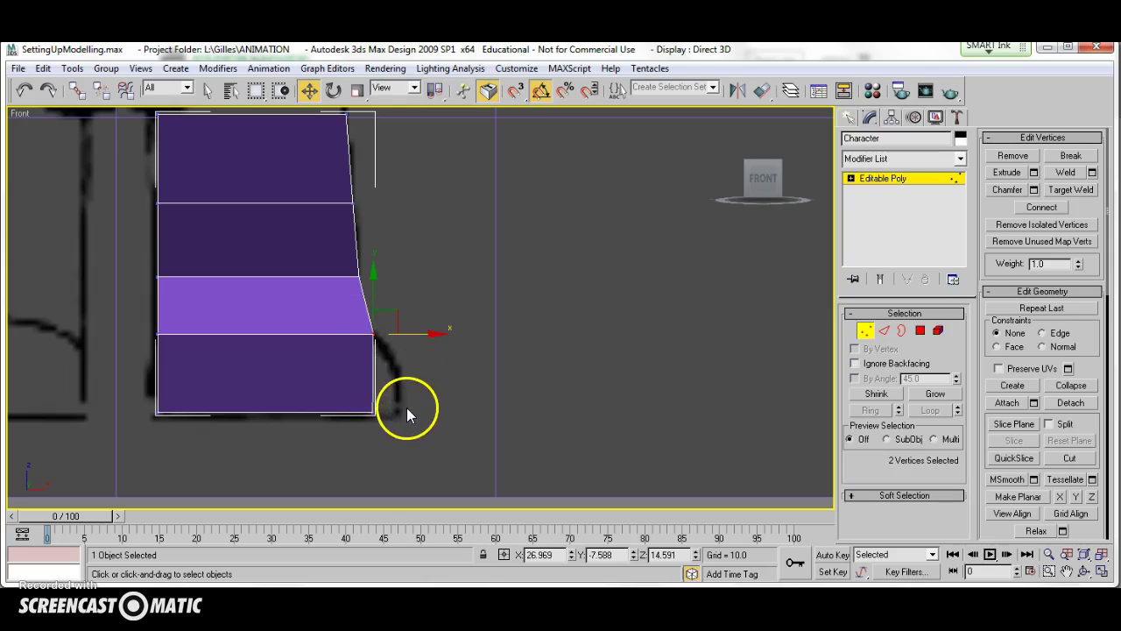
{"action": "left_click_drag", "start_coordinate": [383, 402], "coordinate": [351, 438]}
{"action": "left_click_drag", "start_coordinate": [433, 411], "coordinate": [456, 409]}
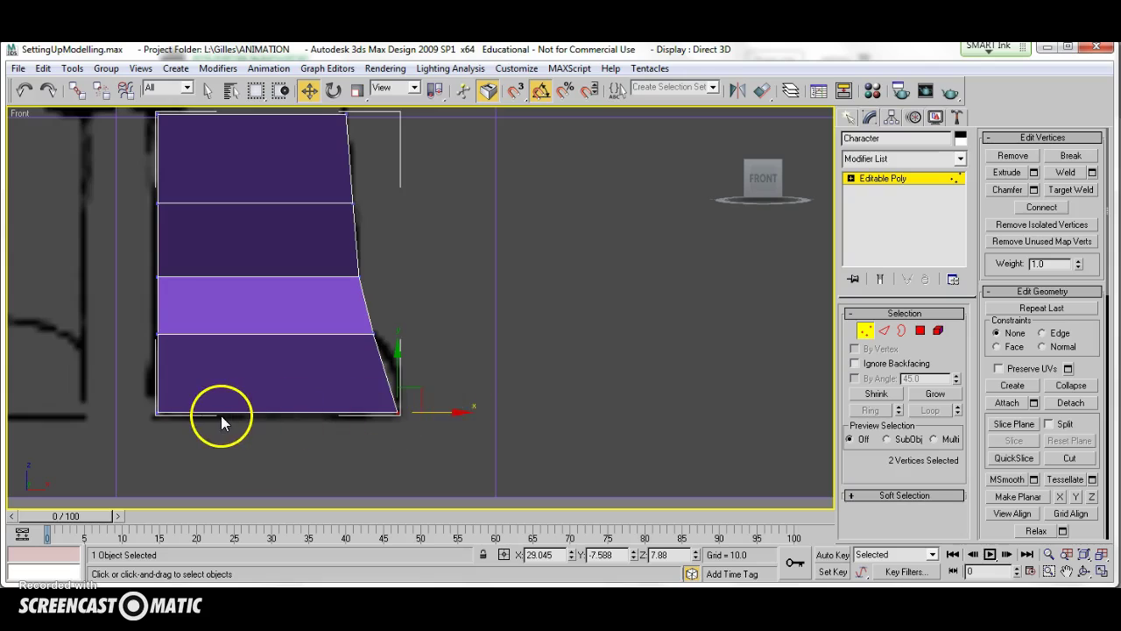
{"action": "middle_click_drag", "start_coordinate": [221, 415], "coordinate": [300, 401]}
{"action": "left_click_drag", "start_coordinate": [212, 307], "coordinate": [269, 323]}
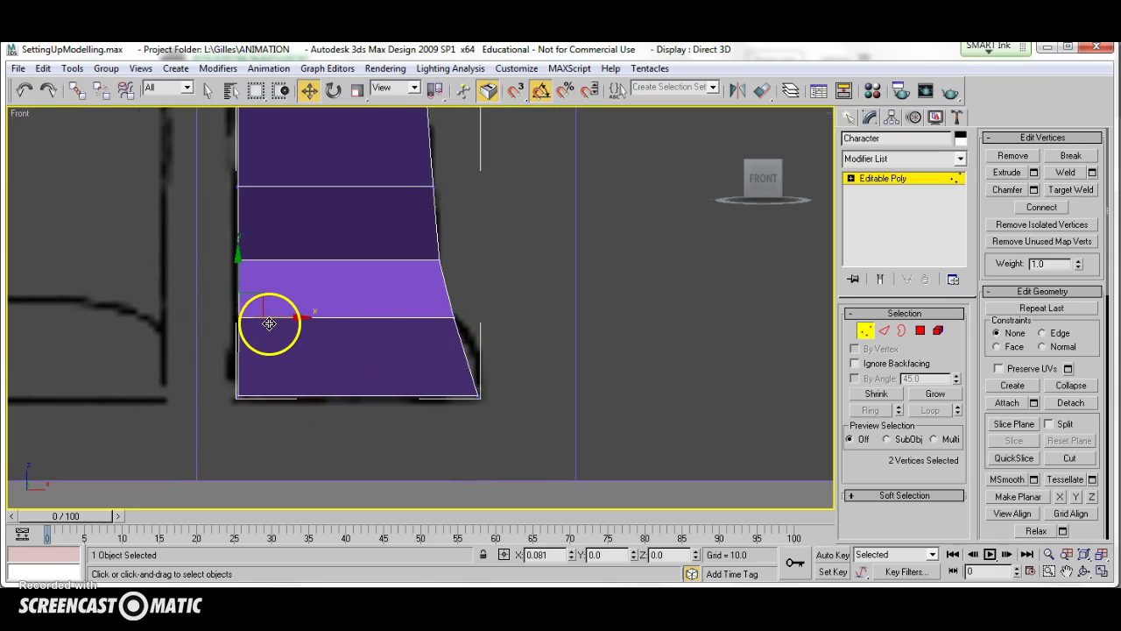
Return to polygon selection on the leg's top and examine the dragon's body, arms and head in the front reference drawing.
{"action": "middle_click_drag", "start_coordinate": [270, 308], "coordinate": [293, 499]}
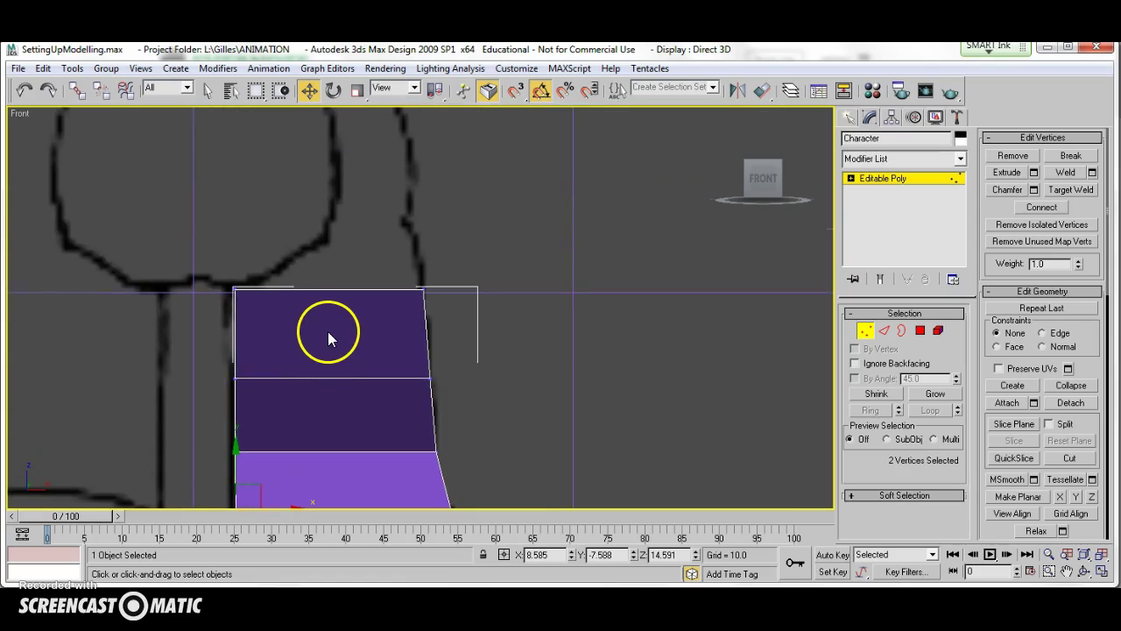
{"action": "key", "text": "4"}
{"action": "left_click", "coordinate": [328, 331]}
{"action": "middle_click_drag", "start_coordinate": [327, 331], "coordinate": [327, 398]}
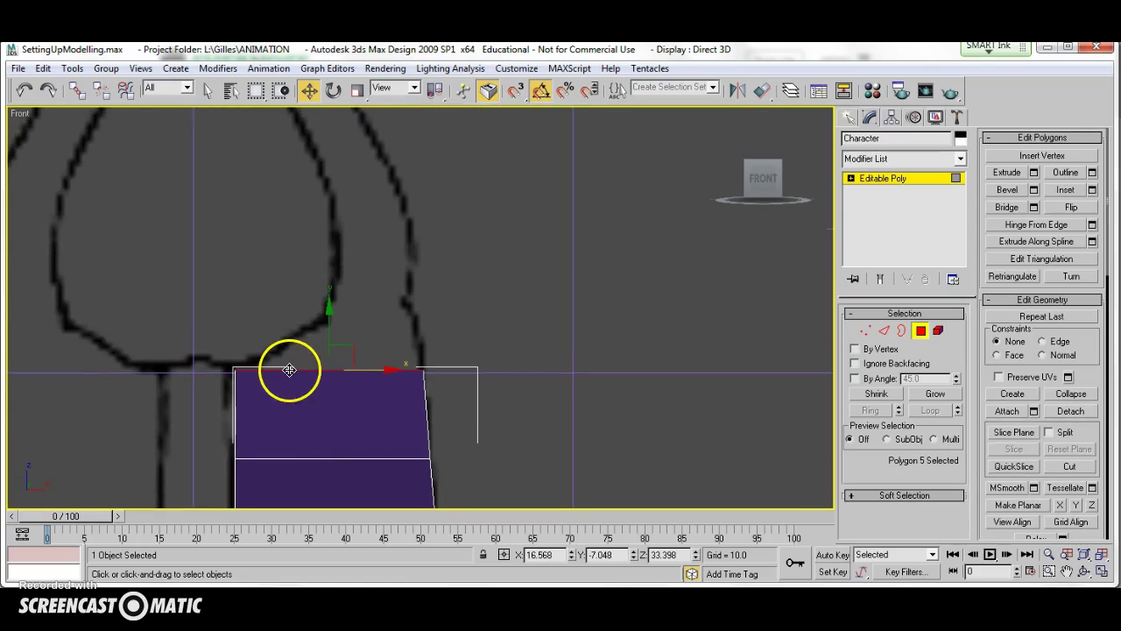
{"action": "middle_click_drag", "start_coordinate": [327, 335], "coordinate": [392, 343]}
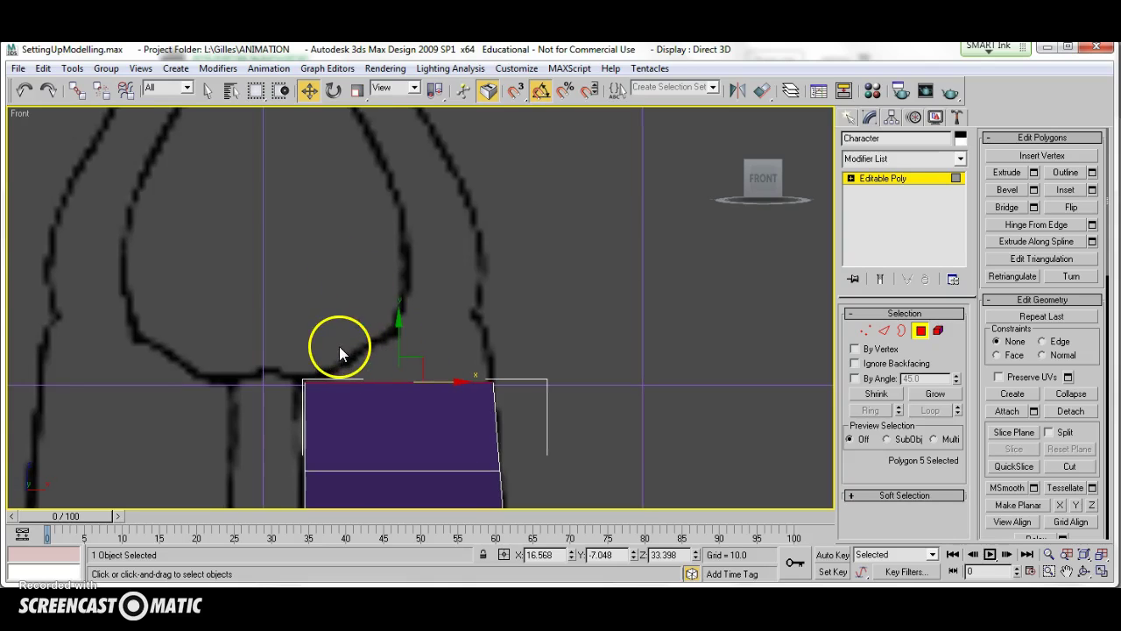
{"action": "scroll", "coordinate": [487, 264], "scroll_direction": "down", "scroll_amount": 5}
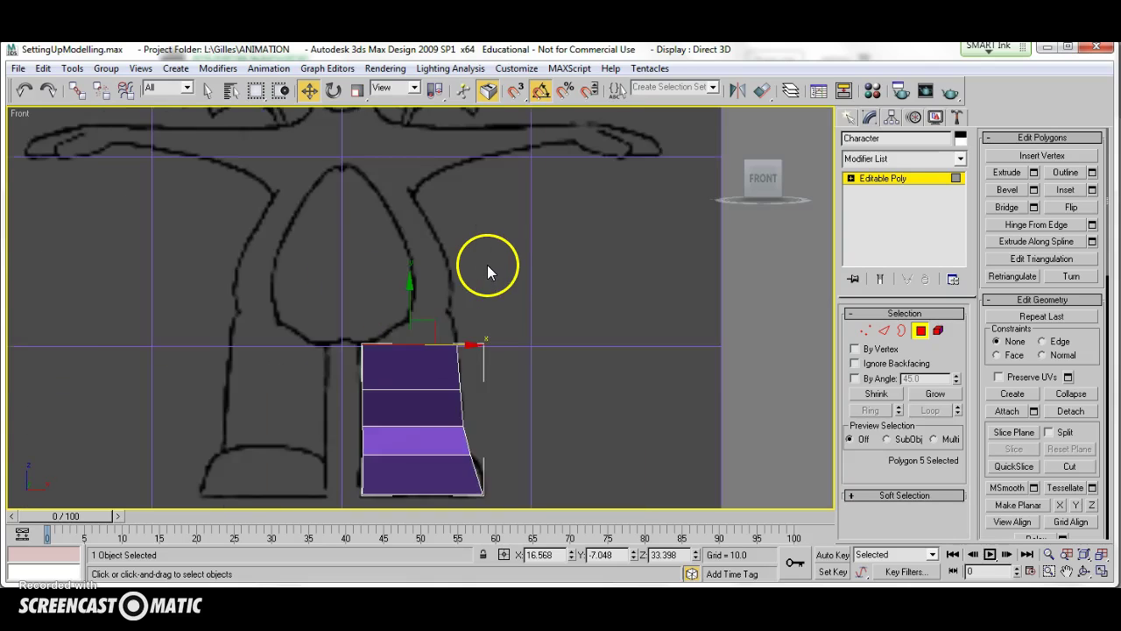
{"action": "middle_click_drag", "start_coordinate": [482, 288], "coordinate": [362, 410]}
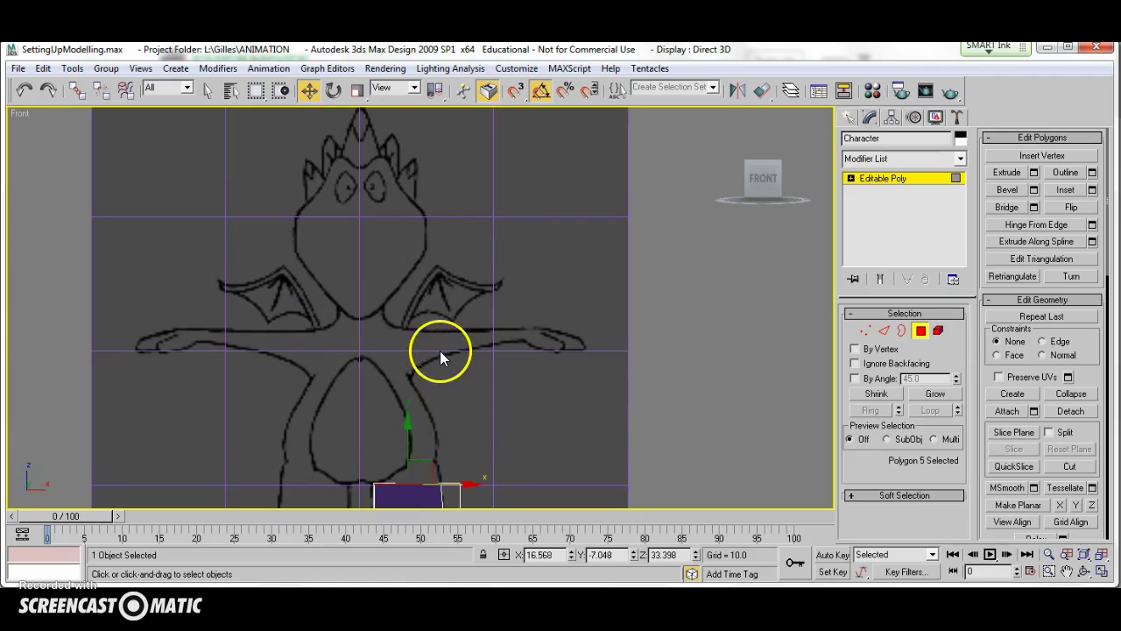
{"action": "middle_click_drag", "start_coordinate": [440, 350], "coordinate": [394, 226]}
{"action": "scroll", "coordinate": [394, 296], "scroll_direction": "up", "scroll_amount": 2}
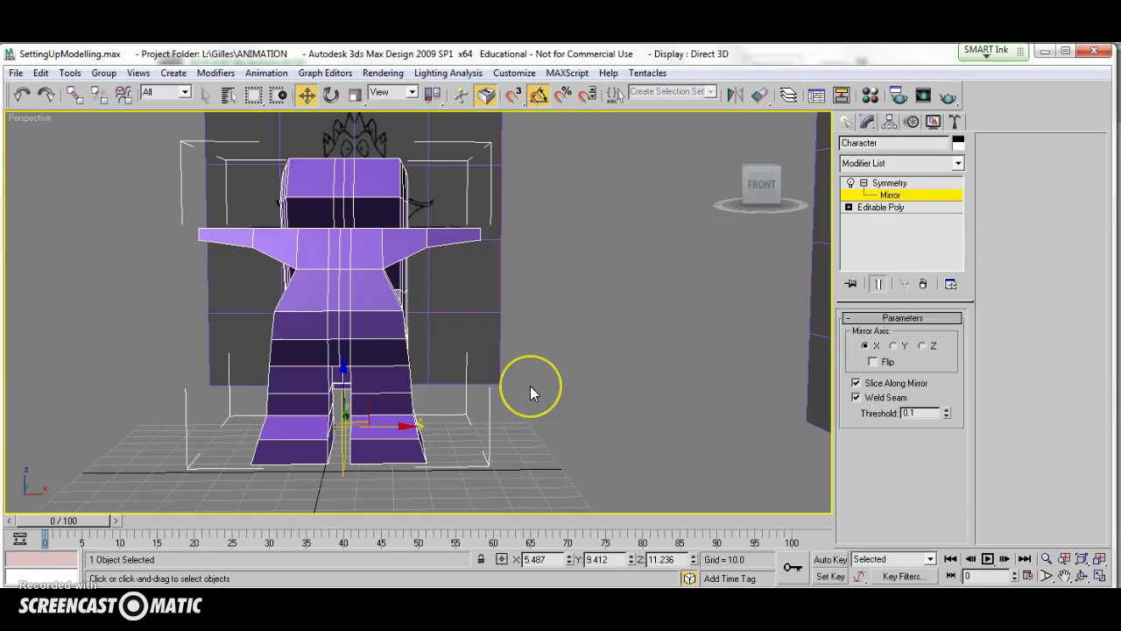
Examine the mirrored dragon model from the side and compare it with the reference drawings in the Left and Front views.
{"action": "middle_click_drag", "start_coordinate": [530, 385], "coordinate": [671, 387], "text": "alt"}
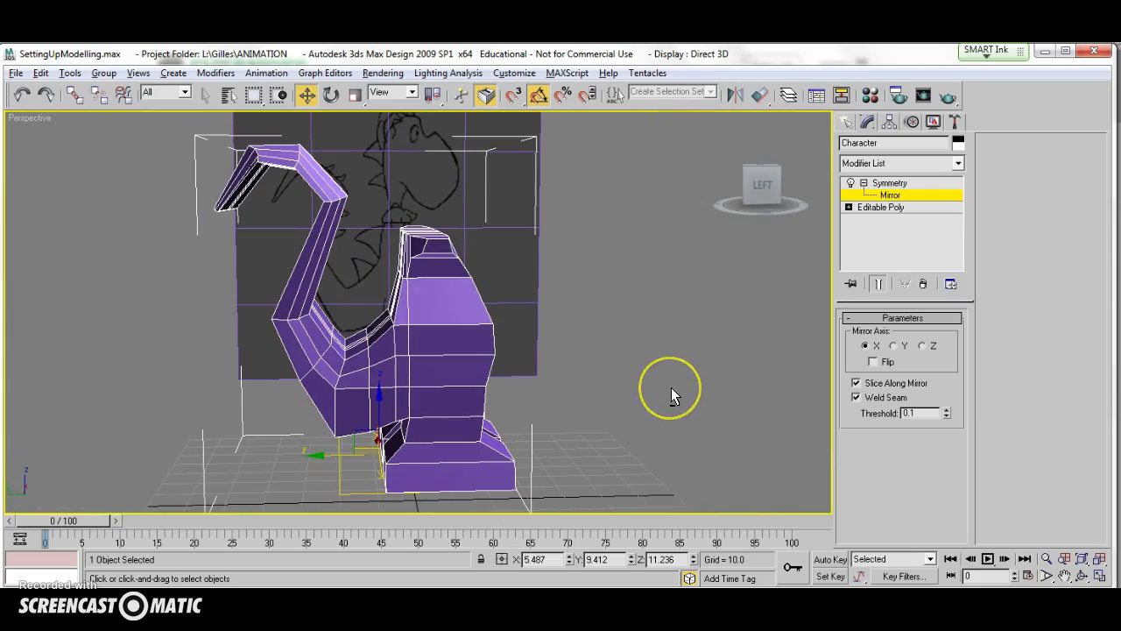
{"action": "scroll", "coordinate": [246, 397], "scroll_direction": "down", "scroll_amount": 2}
{"action": "left_click", "coordinate": [230, 400]}
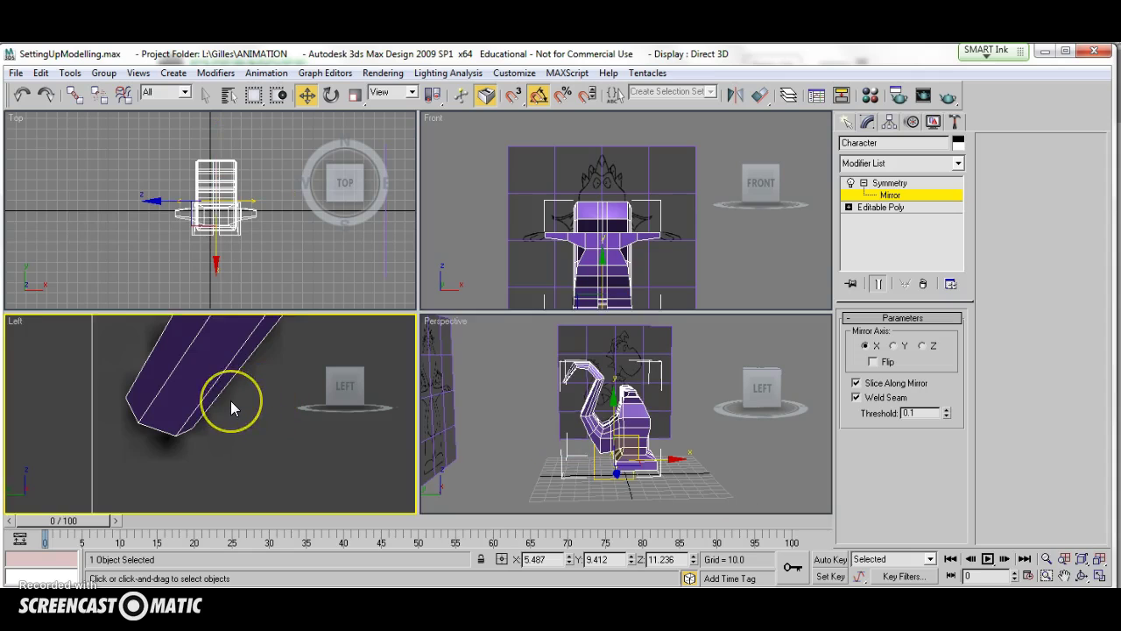
{"action": "scroll", "coordinate": [230, 400], "scroll_direction": "down", "scroll_amount": 9}
{"action": "middle_click_drag", "start_coordinate": [231, 402], "coordinate": [167, 325]}
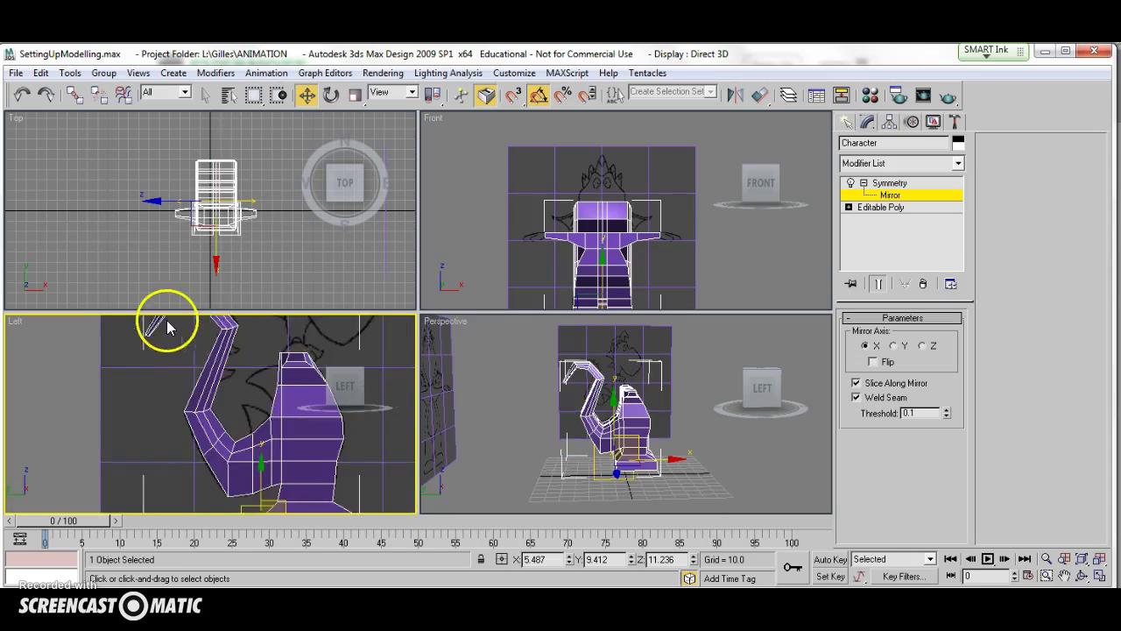
{"action": "scroll", "coordinate": [206, 390], "scroll_direction": "down", "scroll_amount": 3}
{"action": "middle_click_drag", "start_coordinate": [208, 392], "coordinate": [223, 456]}
{"action": "left_click_drag", "start_coordinate": [248, 405], "coordinate": [221, 408]}
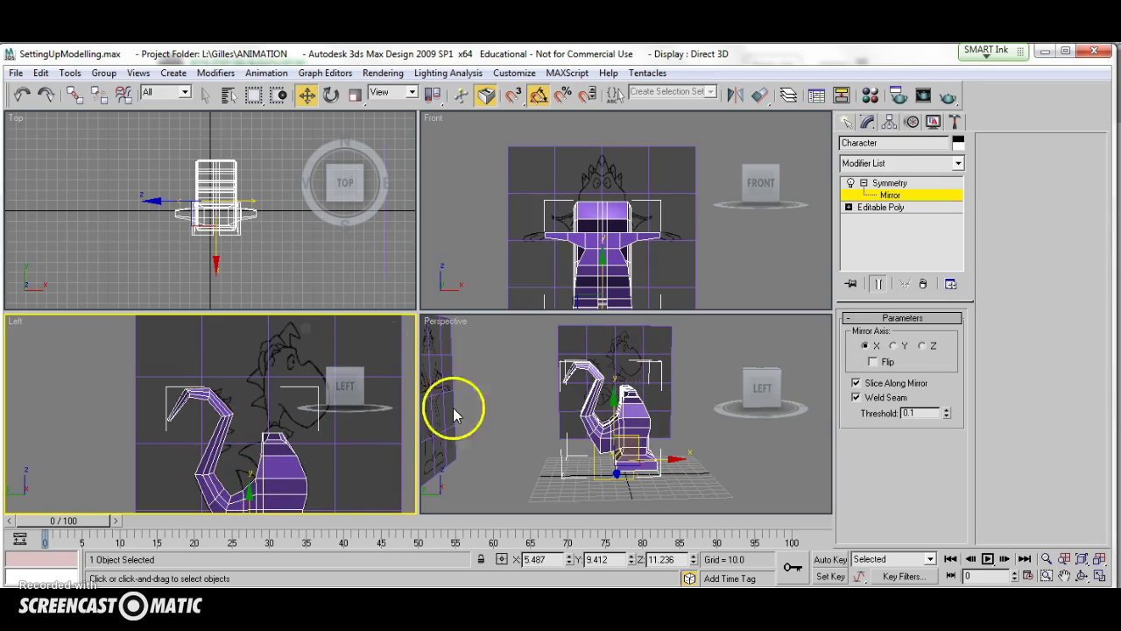
{"action": "scroll", "coordinate": [657, 227], "scroll_direction": "up", "scroll_amount": 2}
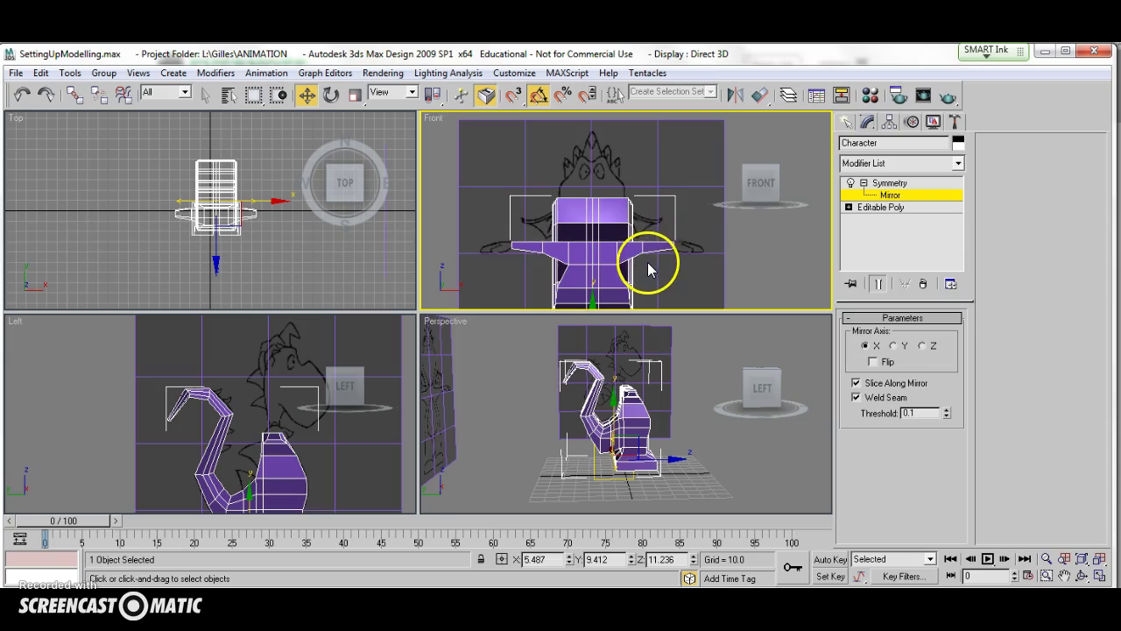
{"action": "scroll", "coordinate": [648, 262], "scroll_direction": "up", "scroll_amount": 2}
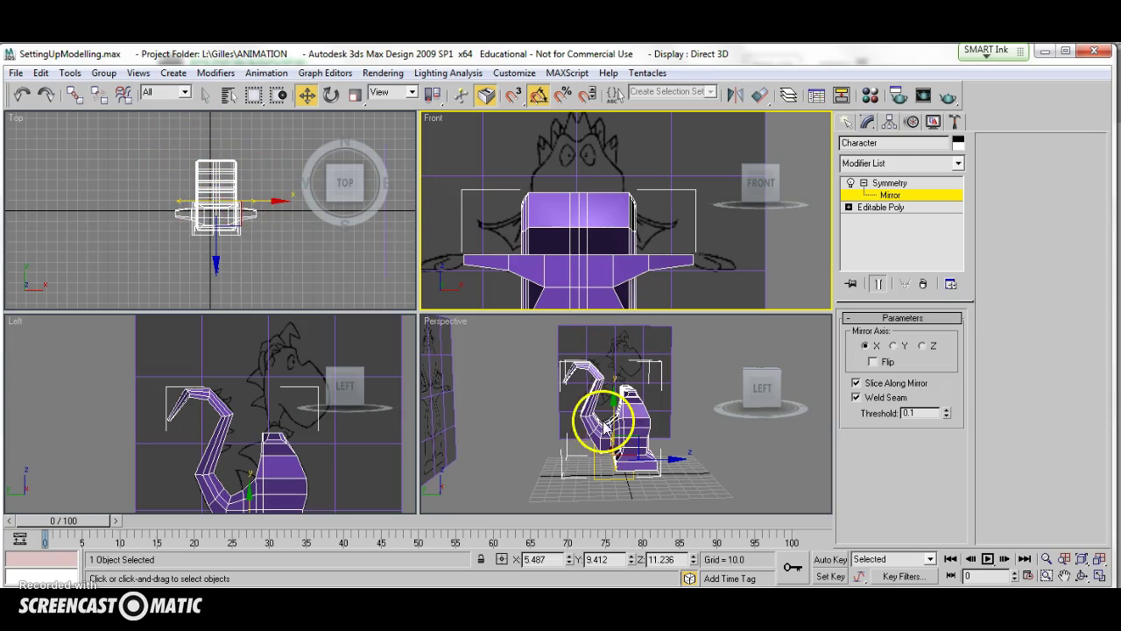
Turn off the Symmetry modifier on the character in the enlarged Perspective view so only the modelled half is displayed.
{"action": "right_click", "coordinate": [480, 421]}
{"action": "key", "text": "alt+w"}
{"action": "middle_click_drag", "start_coordinate": [504, 397], "coordinate": [515, 347], "text": "alt"}
{"action": "scroll", "coordinate": [416, 379], "scroll_direction": "up", "scroll_amount": 4}
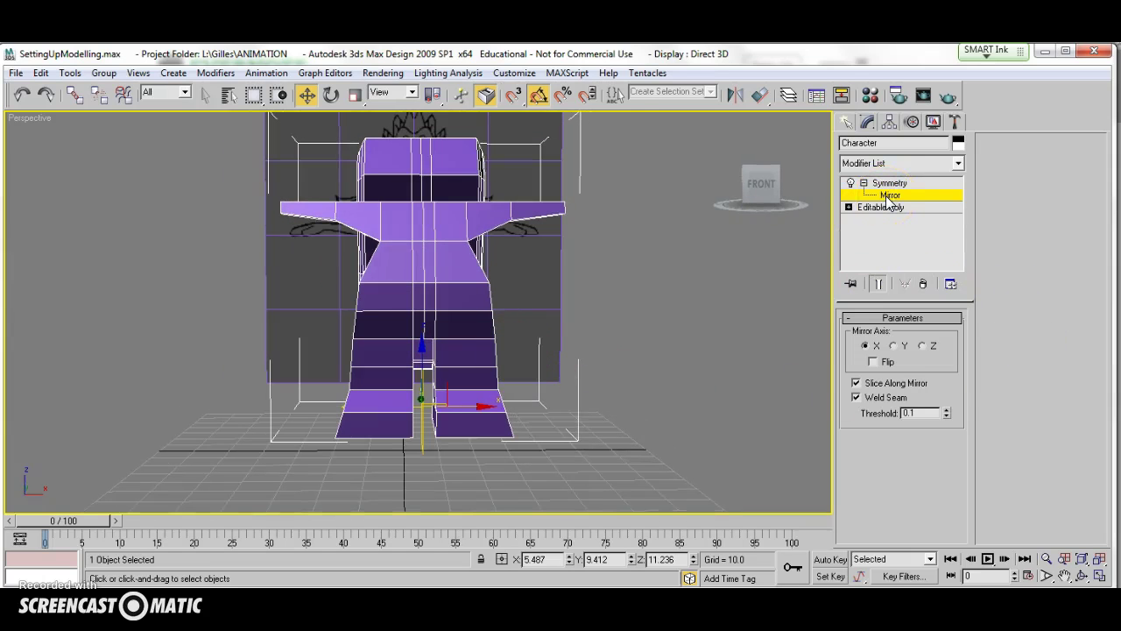
{"action": "left_click", "coordinate": [863, 183]}
{"action": "left_click", "coordinate": [864, 183]}
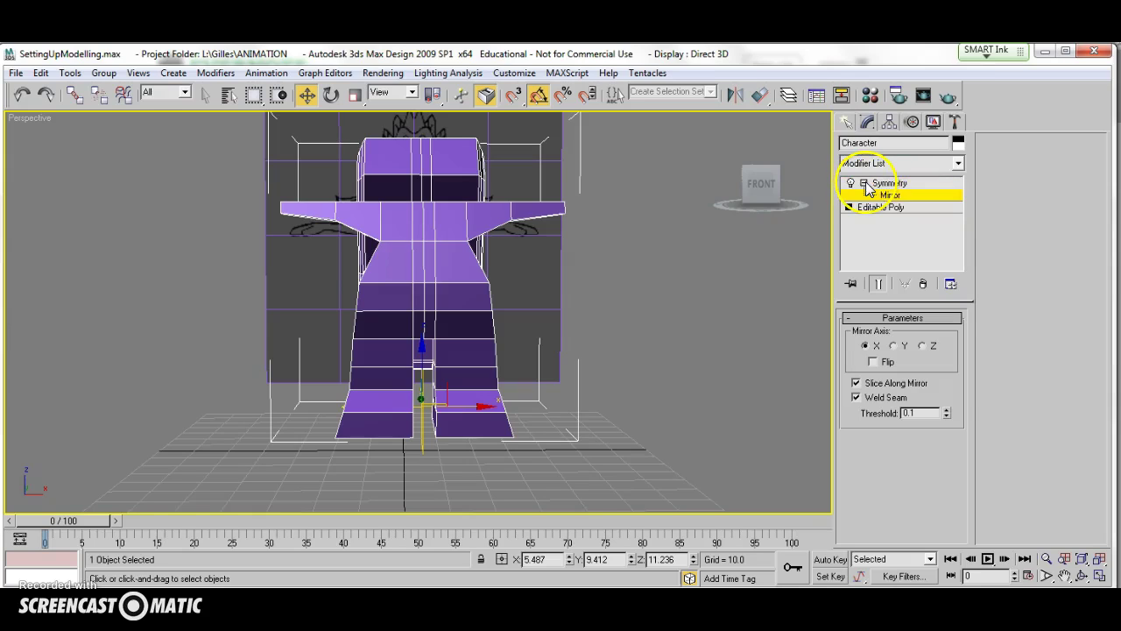
{"action": "left_click", "coordinate": [884, 194]}
{"action": "left_click", "coordinate": [864, 183]}
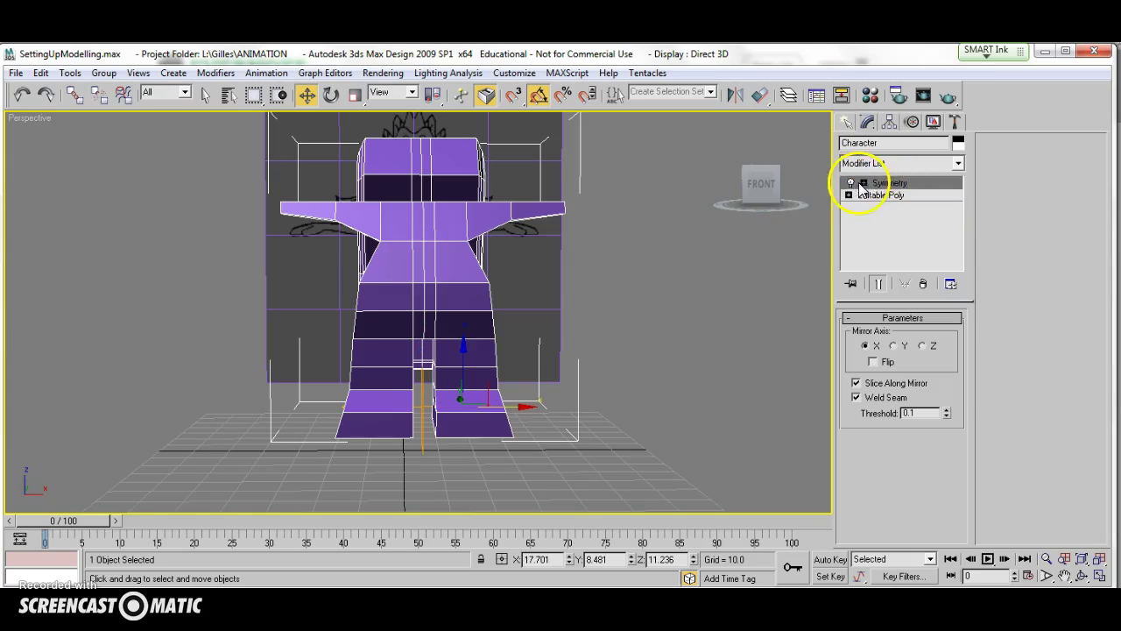
{"action": "left_click", "coordinate": [849, 182]}
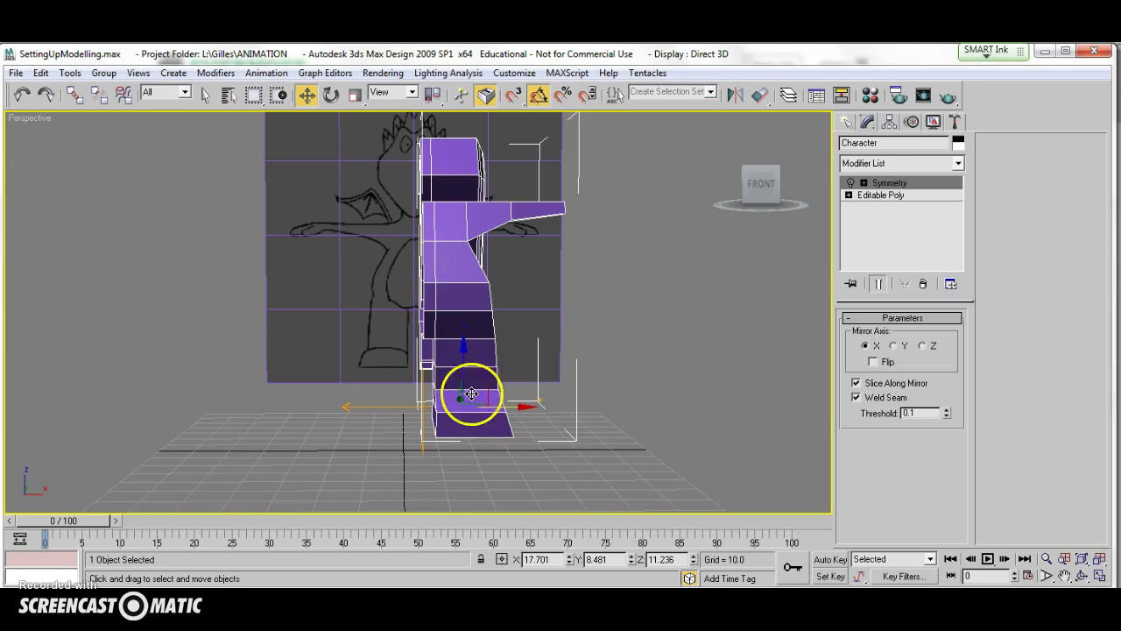
Inspect the half model's open centre side, tail and leg from several angles in the Perspective view.
{"action": "mouse_move", "coordinate": [458, 328]}
{"action": "middle_mouse_down", "text": "alt"}
{"action": "mouse_move", "coordinate": [365, 332]}
{"action": "mouse_move", "coordinate": [548, 338]}
{"action": "mouse_move", "coordinate": [446, 333]}
{"action": "middle_mouse_up", "text": "alt"}
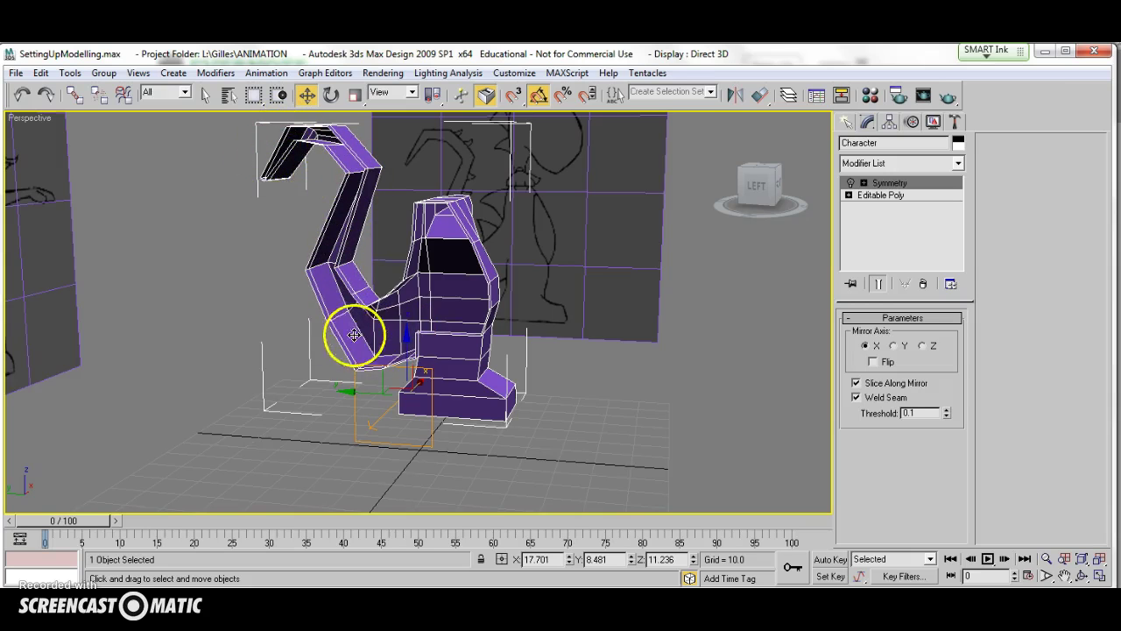
{"action": "middle_click_drag", "start_coordinate": [464, 342], "coordinate": [368, 329], "text": "alt"}
{"action": "scroll", "coordinate": [403, 337], "scroll_direction": "up", "scroll_amount": 3}
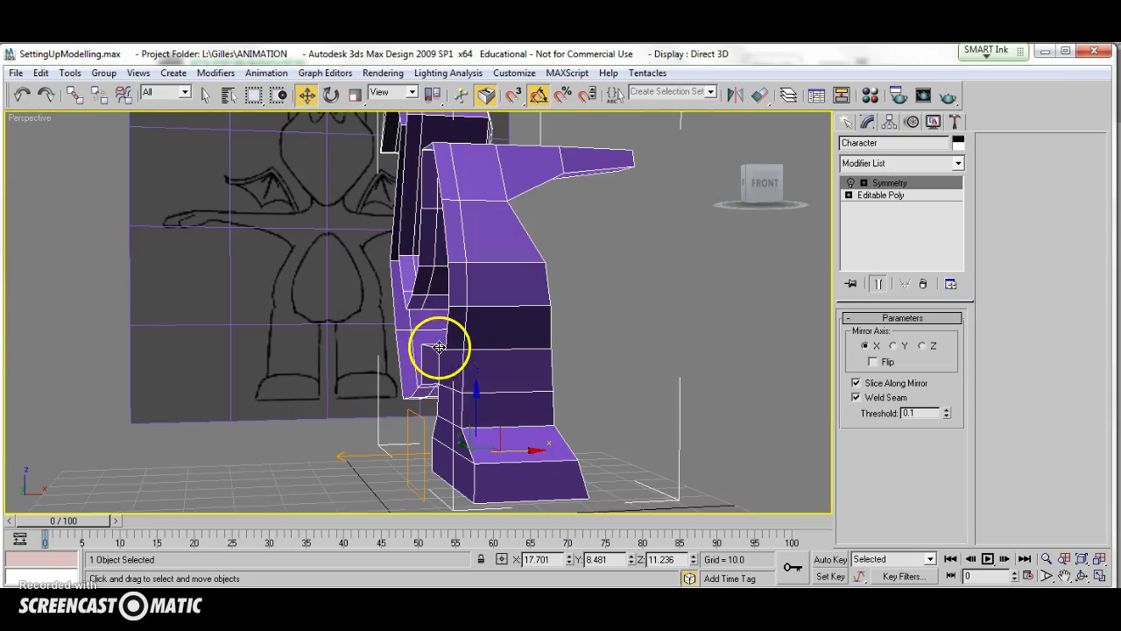
{"action": "scroll", "coordinate": [493, 370], "scroll_direction": "up", "scroll_amount": 2}
{"action": "middle_click_drag", "start_coordinate": [483, 373], "coordinate": [482, 370], "text": "alt"}
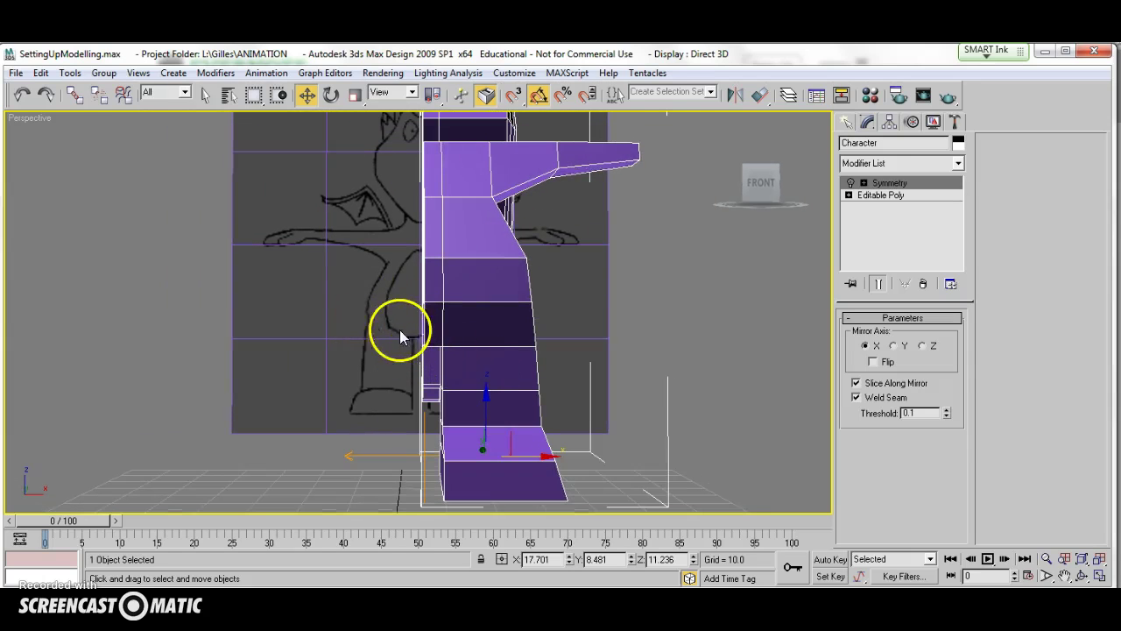
{"action": "middle_click_drag", "start_coordinate": [437, 333], "coordinate": [445, 336], "text": "alt"}
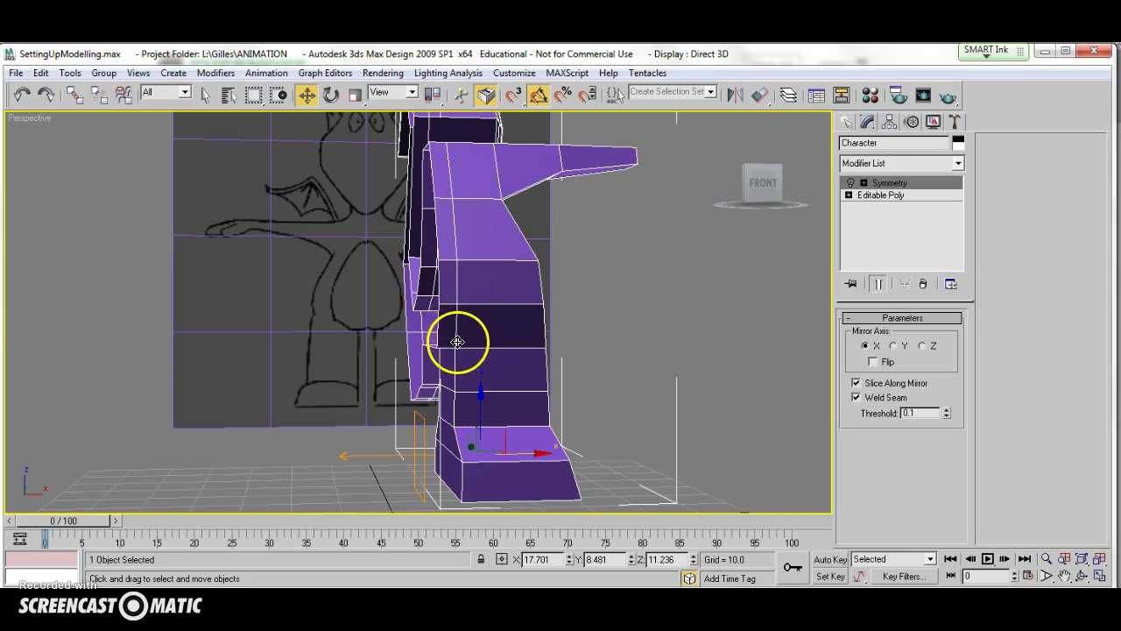
{"action": "middle_click_drag", "start_coordinate": [482, 358], "coordinate": [465, 365], "text": "alt"}
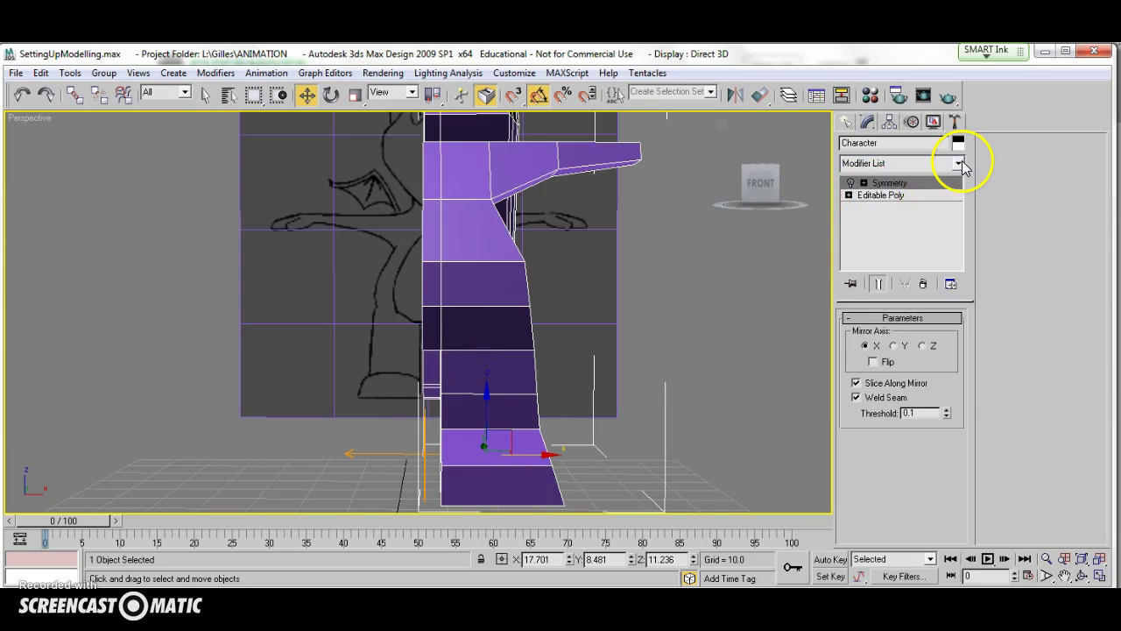
Look up Symmetry among the available modifiers without adding it, and turn the character's existing Symmetry modifier back on.
{"action": "left_click", "coordinate": [959, 163]}
{"action": "left_click_drag", "start_coordinate": [961, 234], "coordinate": [951, 492]}
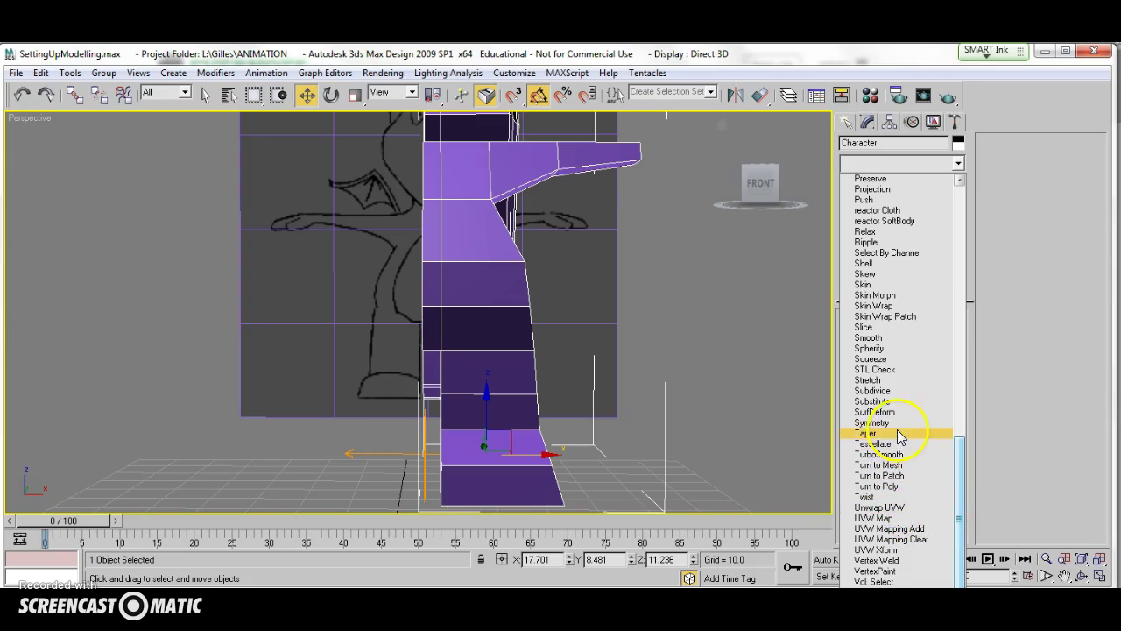
{"action": "key", "text": "Return"}
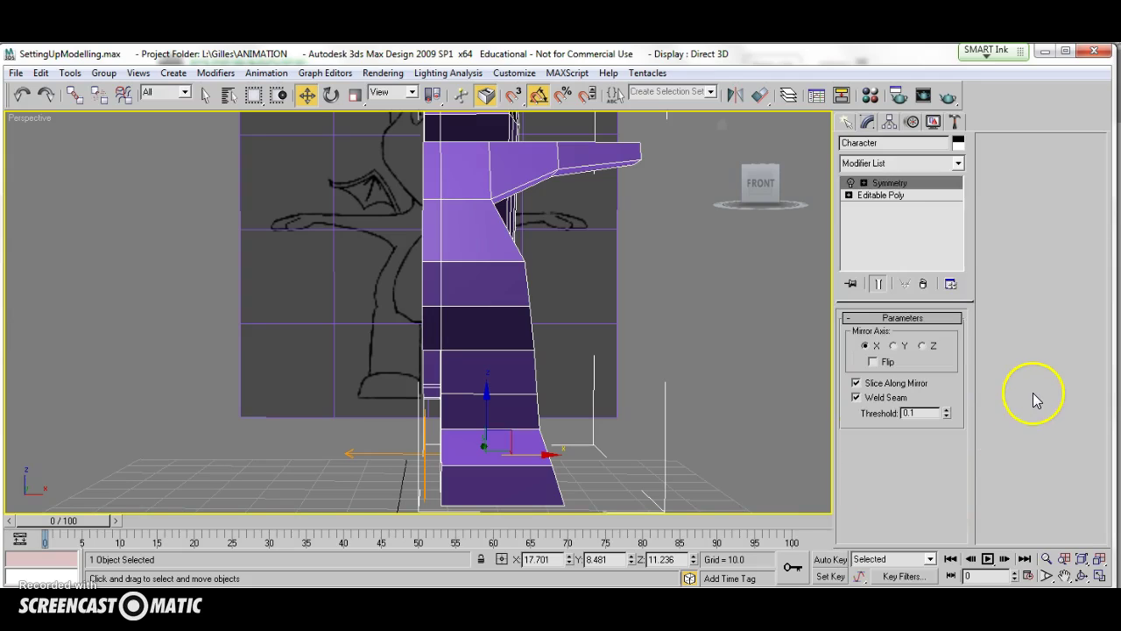
{"action": "left_click", "coordinate": [850, 182]}
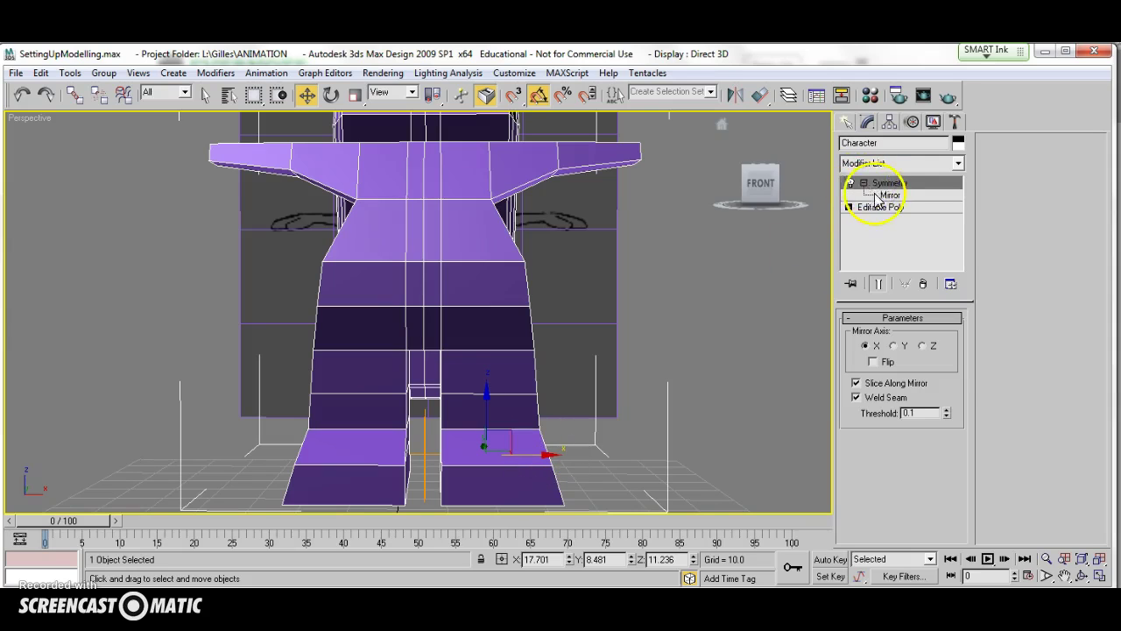
Try shifting the Symmetry modifier's mirror plane along X into the modelled half, with and without the Flip option.
{"action": "left_click", "coordinate": [888, 194]}
{"action": "left_click_drag", "start_coordinate": [458, 452], "coordinate": [521, 445]}
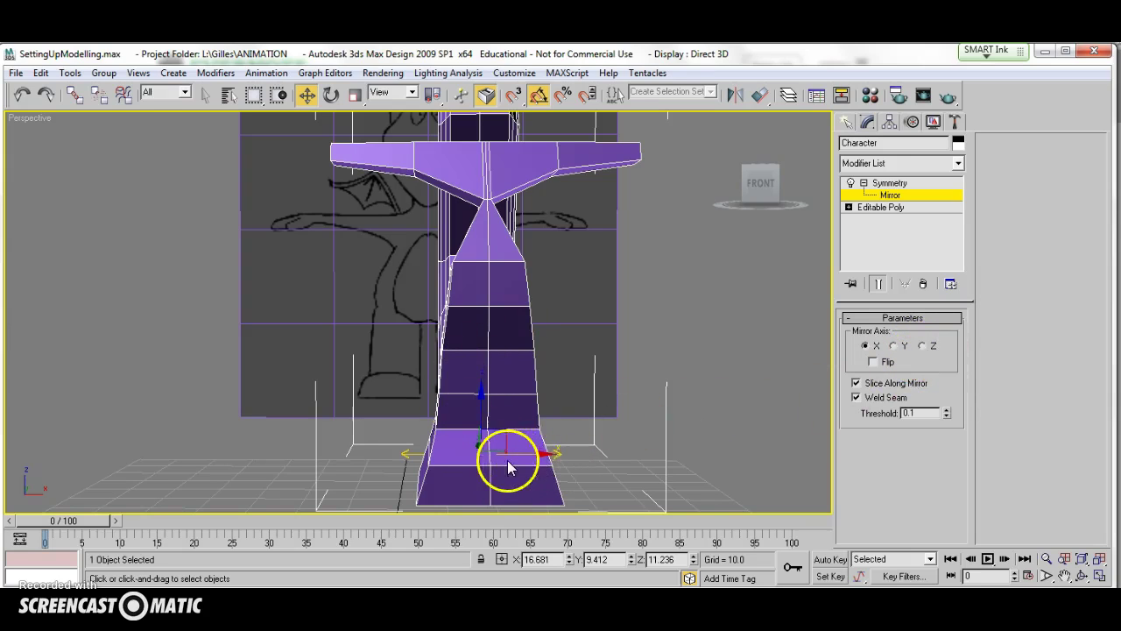
{"action": "left_click", "coordinate": [872, 362]}
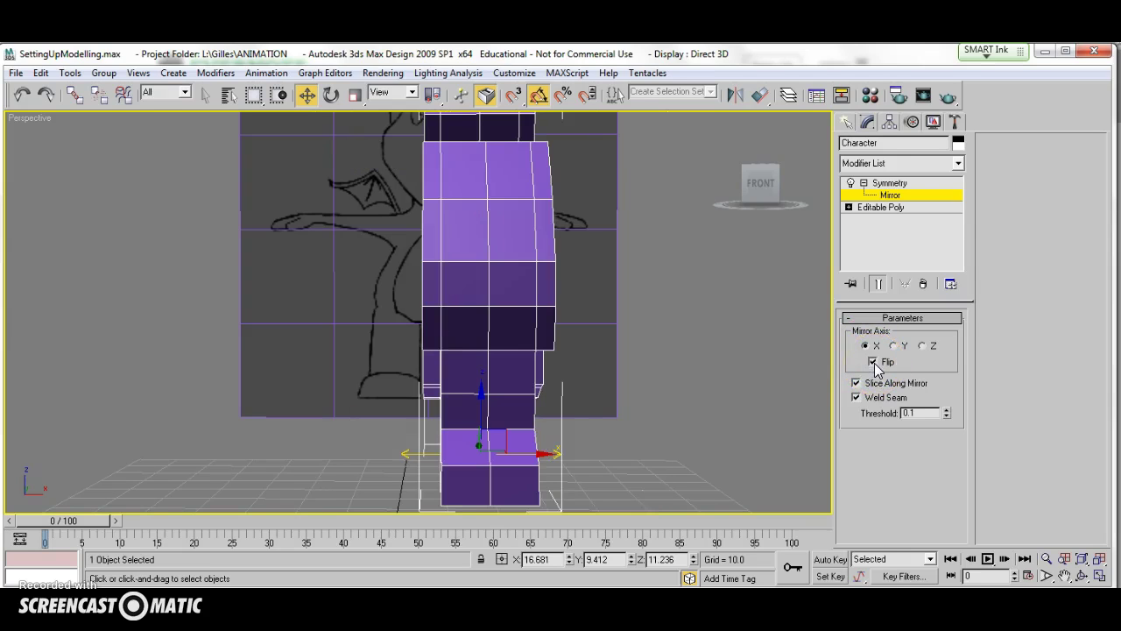
{"action": "left_click_drag", "start_coordinate": [535, 453], "coordinate": [573, 444]}
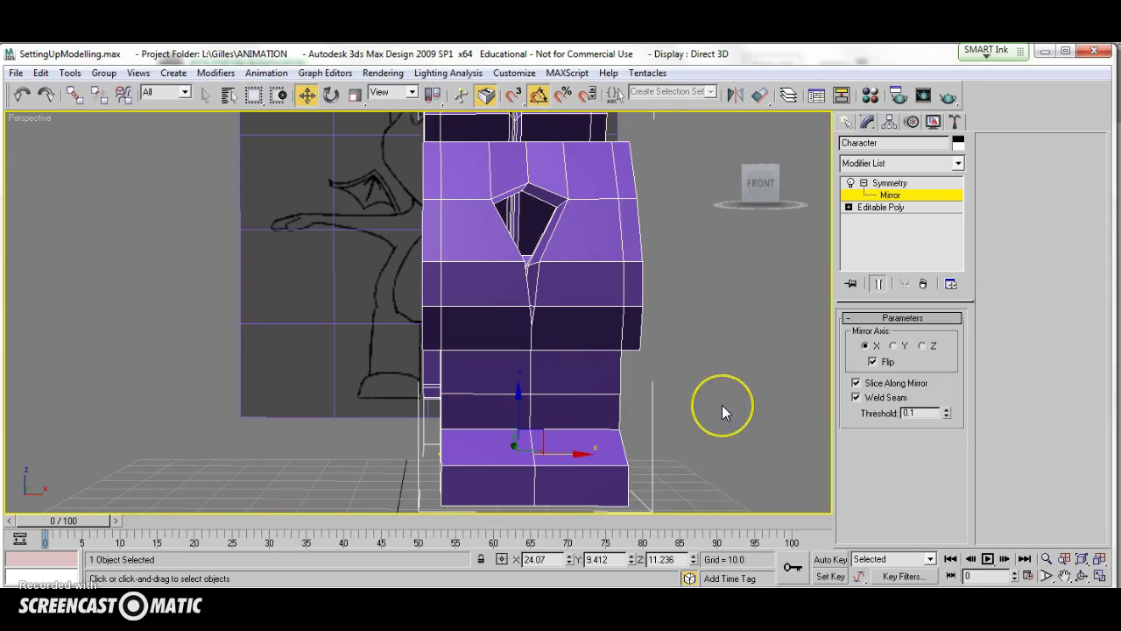
{"action": "key", "text": "ctrl+z"}
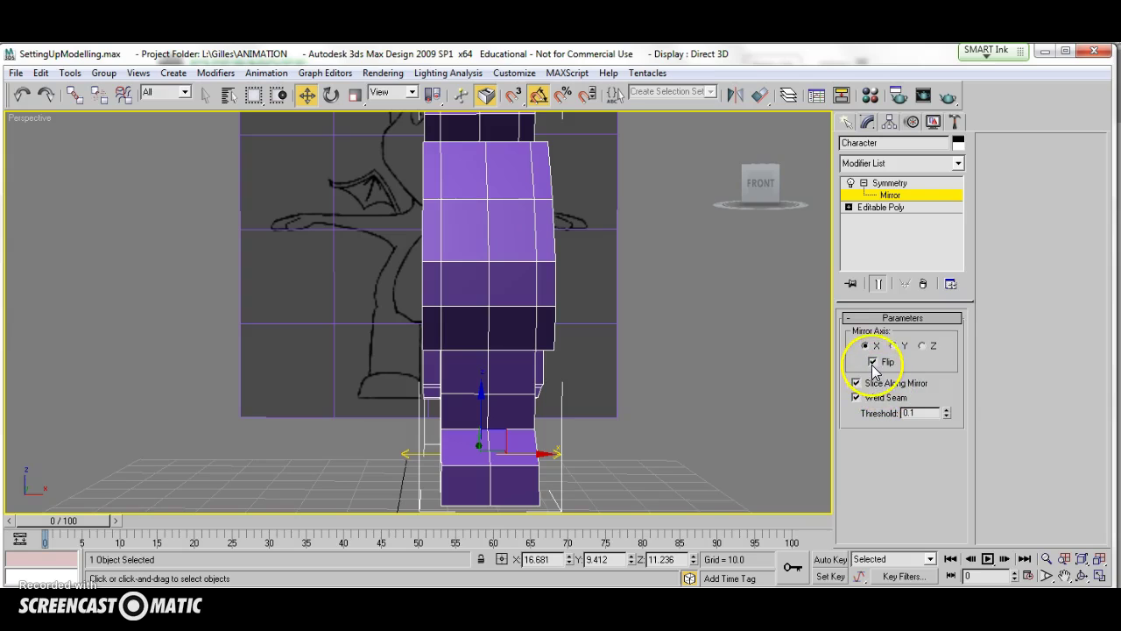
{"action": "left_click", "coordinate": [872, 362]}
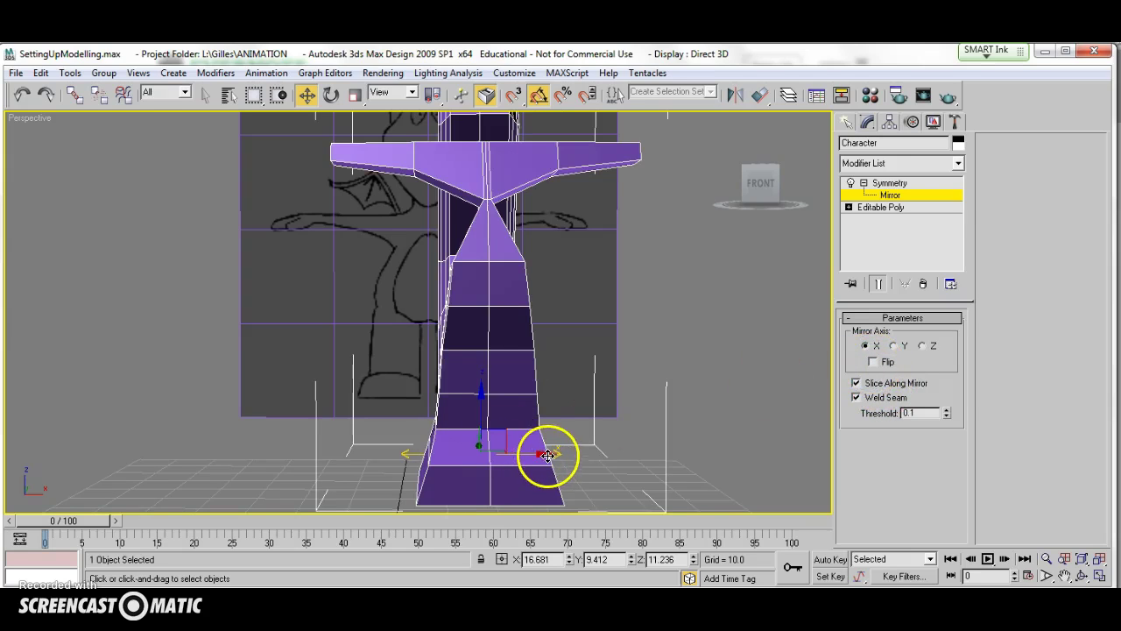
Move the mirror plane back along X to the body's centre at about 5.3 and leave the Mirror sub-object.
{"action": "left_click_drag", "start_coordinate": [535, 456], "coordinate": [479, 446]}
{"action": "middle_click_drag", "start_coordinate": [481, 405], "coordinate": [485, 430]}
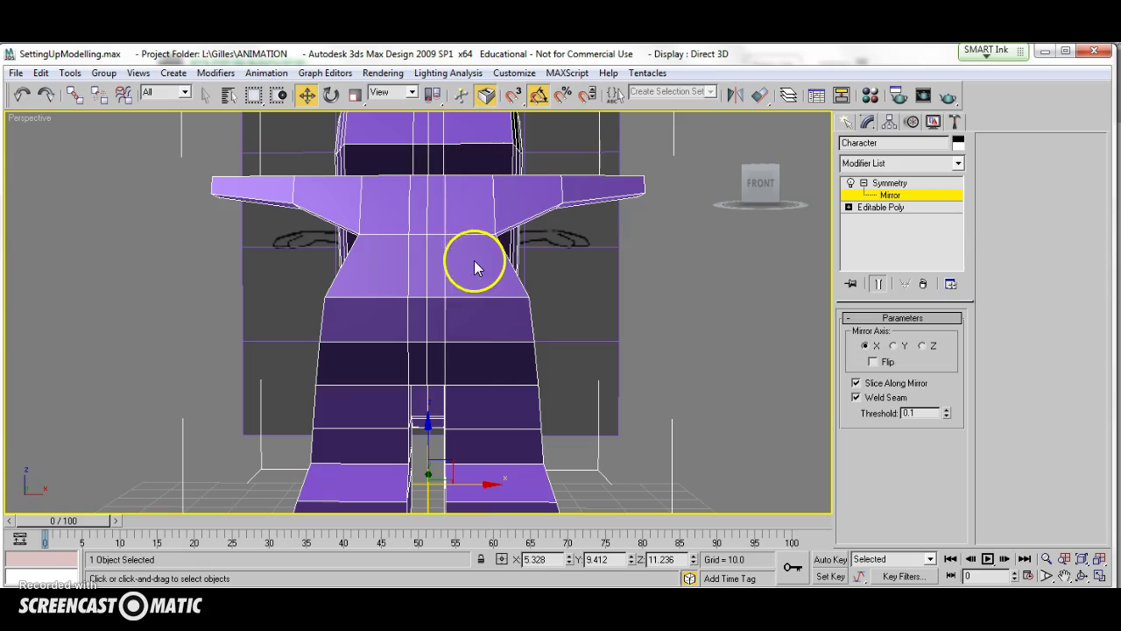
{"action": "left_click", "coordinate": [863, 183]}
{"action": "left_click", "coordinate": [883, 184]}
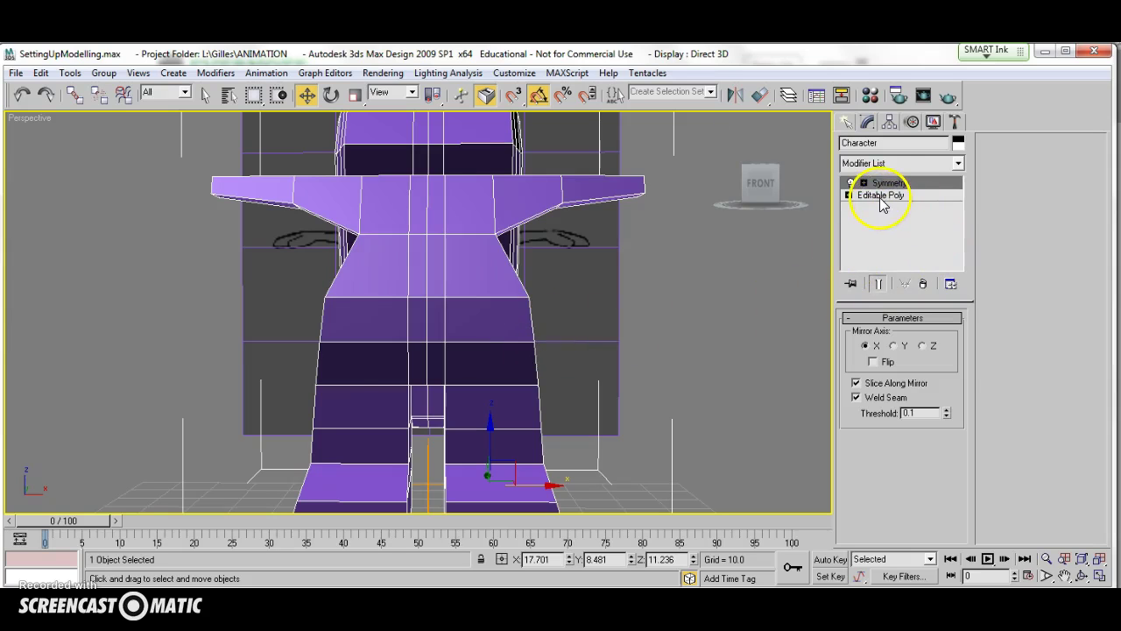
Return to the Editable Poly level to work on the half model, toggling the end-result display on and off.
{"action": "left_click", "coordinate": [881, 195]}
{"action": "middle_click_drag", "start_coordinate": [616, 244], "coordinate": [602, 321]}
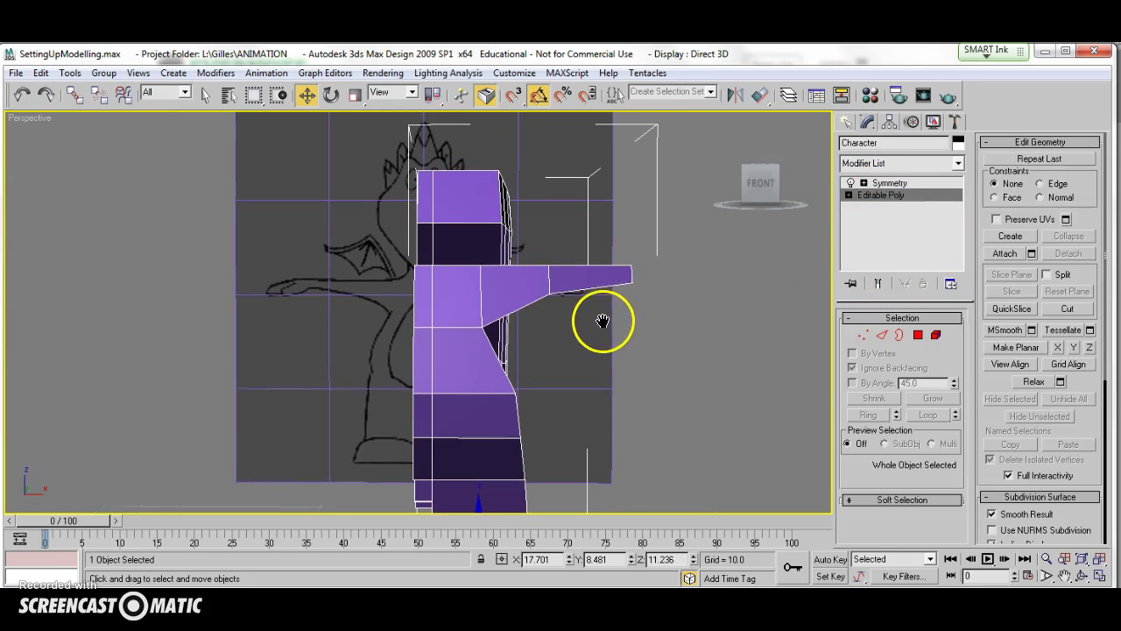
{"action": "left_click", "coordinate": [879, 285]}
{"action": "left_click", "coordinate": [878, 285]}
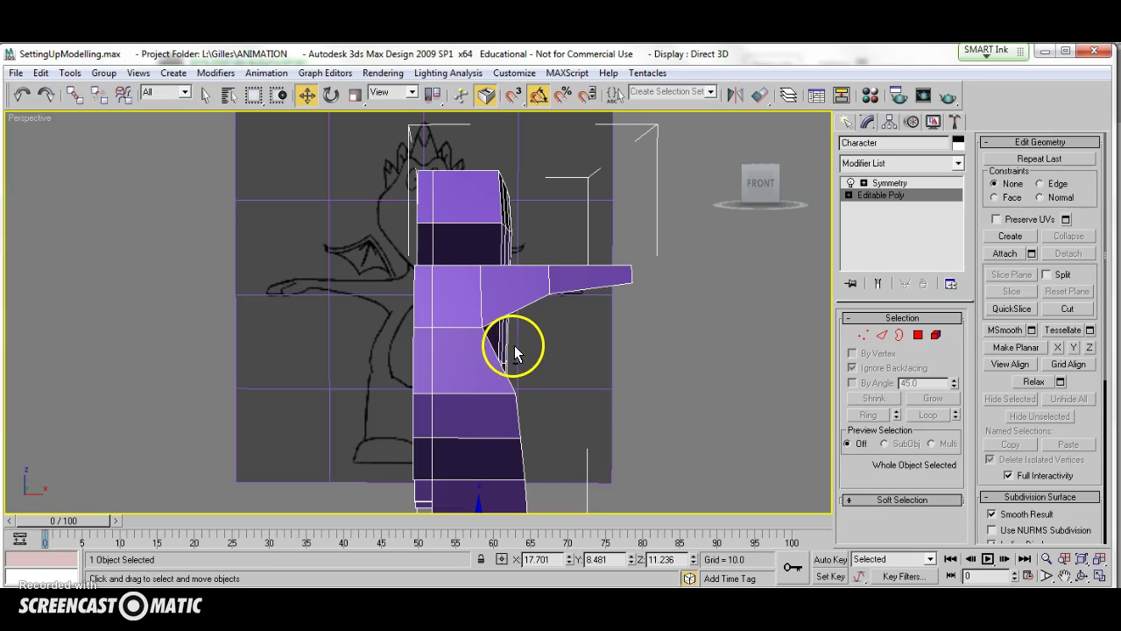
Extrude the small polygon on top of the body beside the centre by 26.143 and lower its end to Z about 75.57.
{"action": "middle_click_drag", "start_coordinate": [476, 363], "coordinate": [462, 398], "text": "alt"}
{"action": "key", "text": "4"}
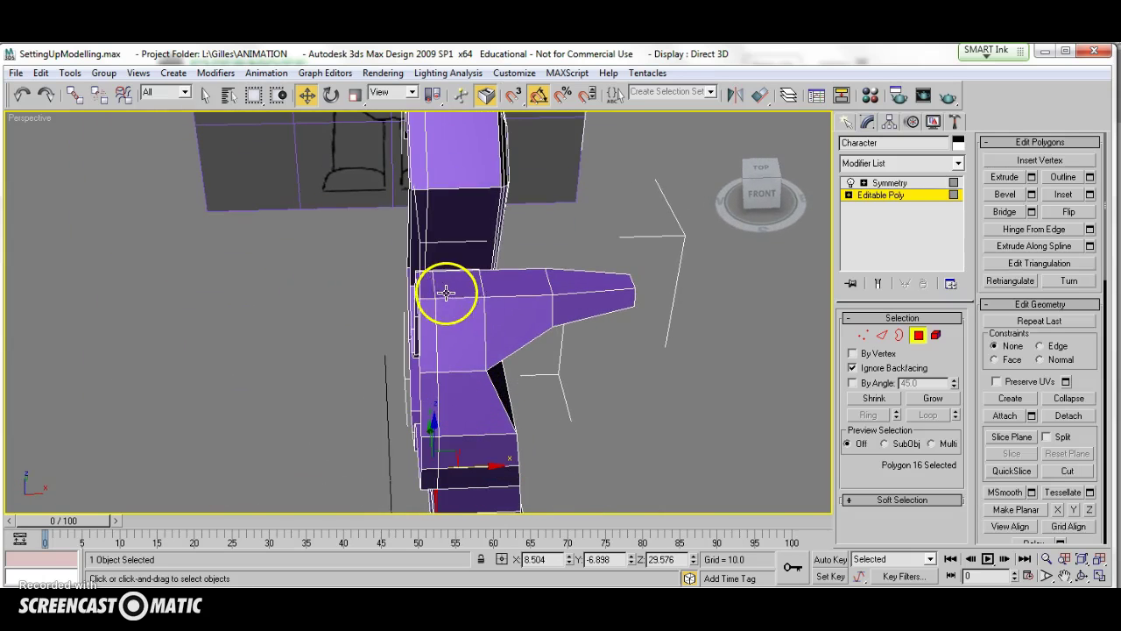
{"action": "left_click", "coordinate": [428, 289]}
{"action": "middle_click_drag", "start_coordinate": [464, 330], "coordinate": [458, 286], "text": "alt"}
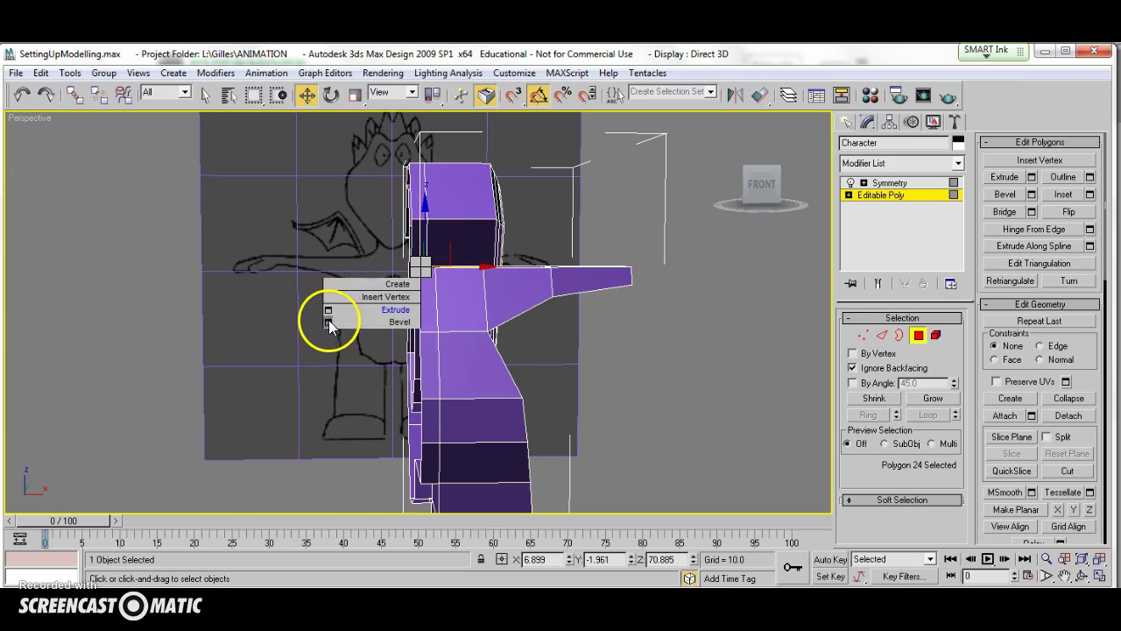
{"action": "left_click", "coordinate": [328, 312]}
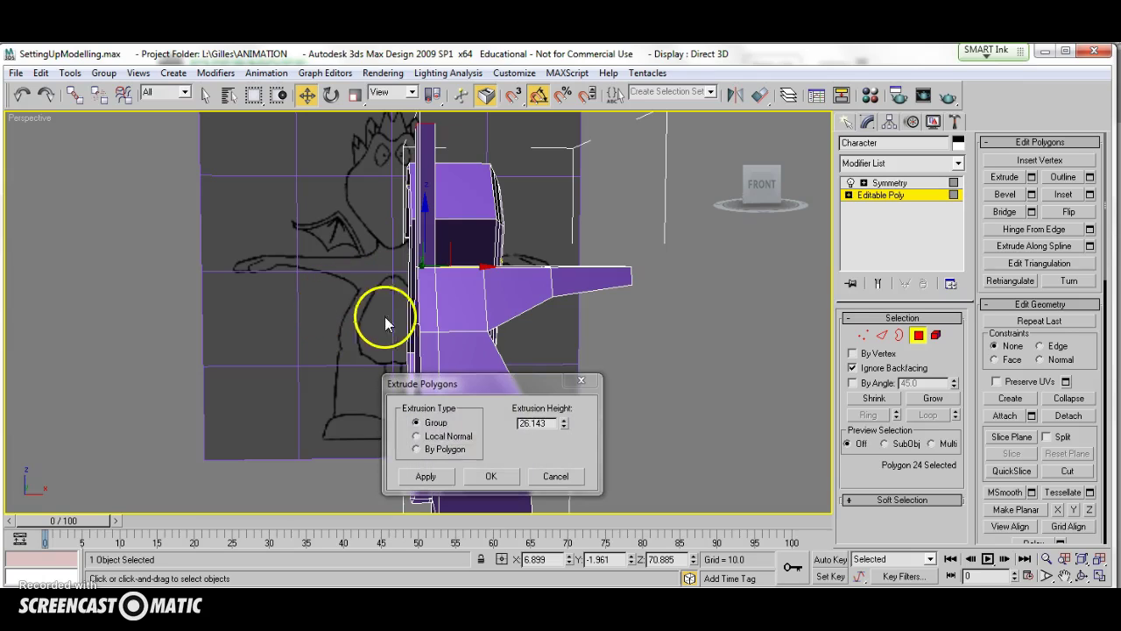
{"action": "left_click", "coordinate": [490, 480]}
{"action": "middle_click_drag", "start_coordinate": [506, 250], "coordinate": [473, 284], "text": "alt"}
{"action": "left_click_drag", "start_coordinate": [407, 184], "coordinate": [409, 297]}
{"action": "middle_click_drag", "start_coordinate": [436, 377], "coordinate": [430, 348], "text": "alt"}
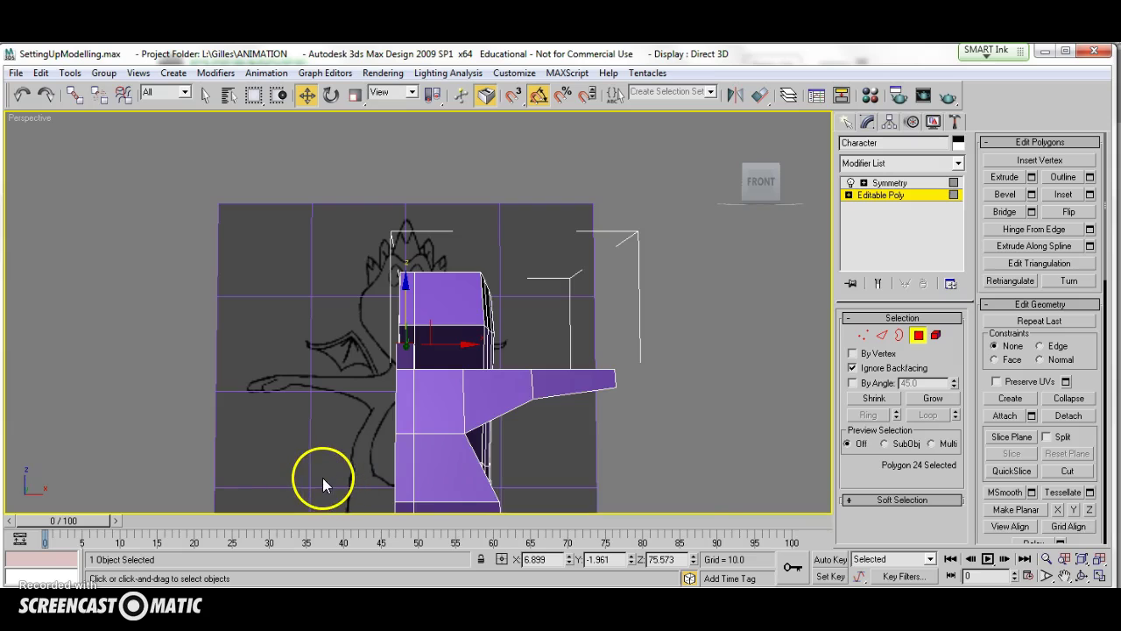
Examine the neck, head, tail and body against the side reference drawing in the enlarged Left view.
{"action": "key", "text": "alt+w"}
{"action": "scroll", "coordinate": [304, 406], "scroll_direction": "up", "scroll_amount": 5}
{"action": "middle_click_drag", "start_coordinate": [306, 405], "coordinate": [143, 433]}
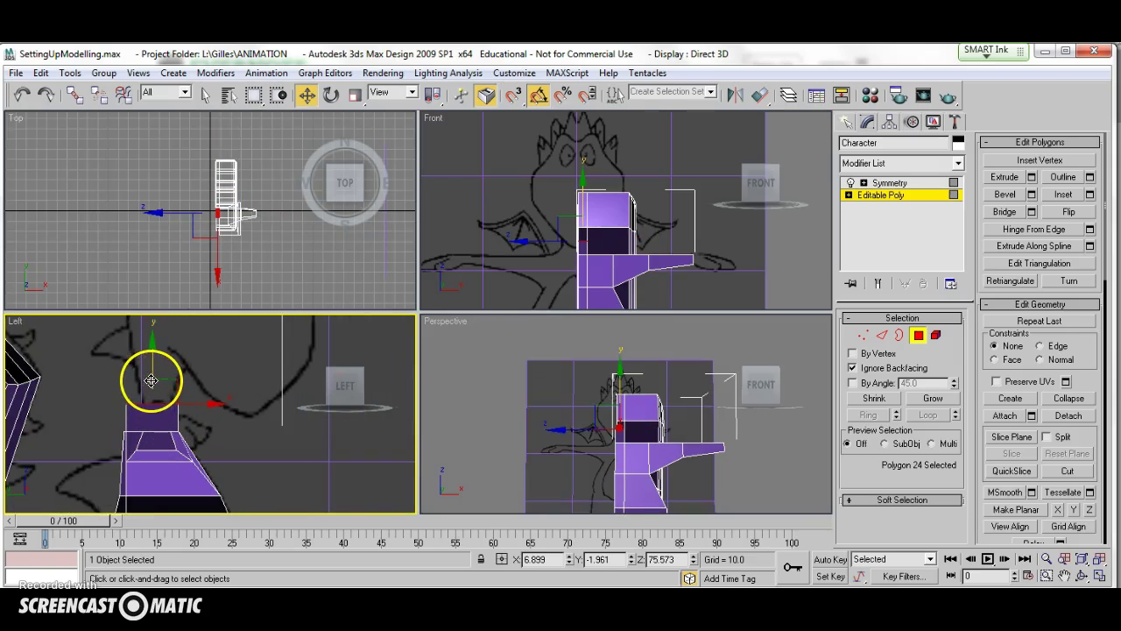
{"action": "key", "text": "alt+w"}
{"action": "middle_click_drag", "start_coordinate": [285, 306], "coordinate": [293, 382]}
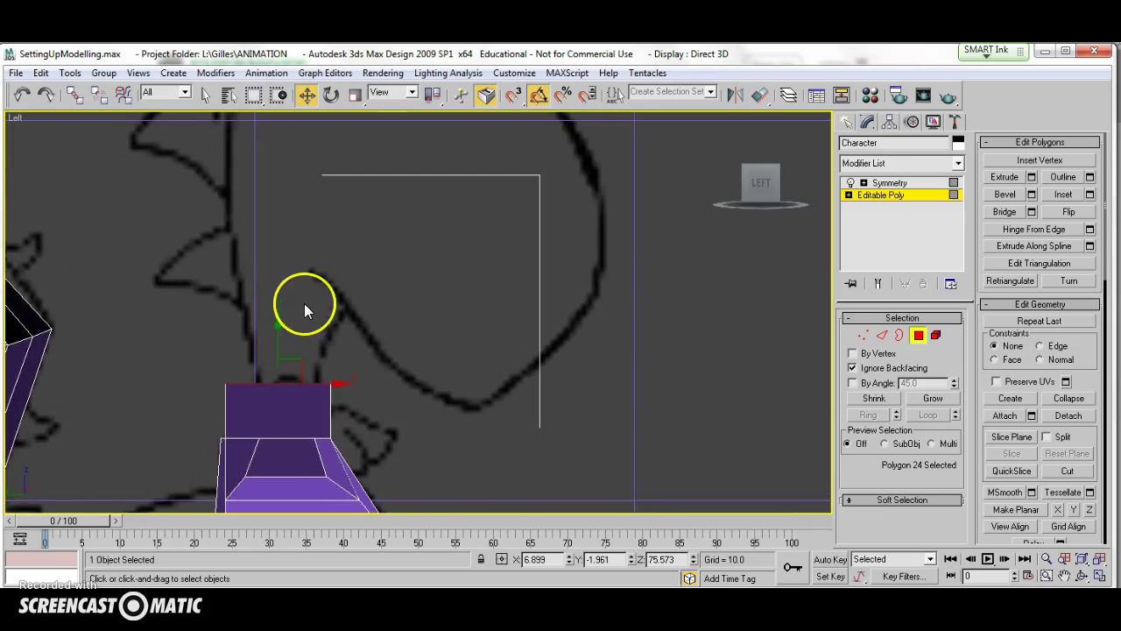
{"action": "middle_click_drag", "start_coordinate": [303, 308], "coordinate": [272, 416]}
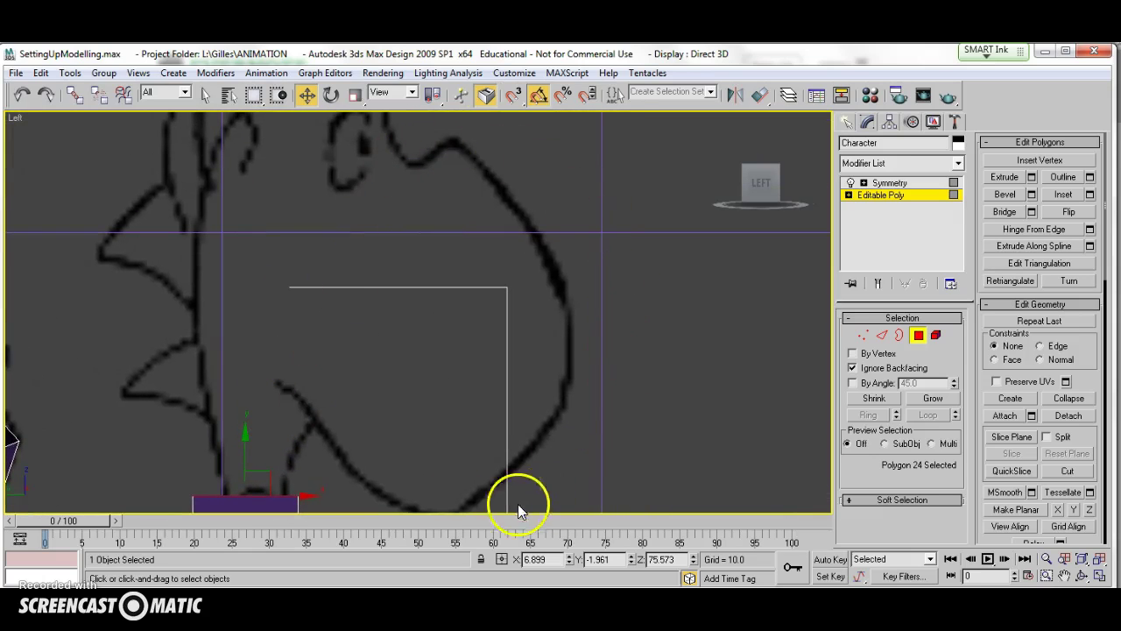
{"action": "scroll", "coordinate": [543, 285], "scroll_direction": "down", "scroll_amount": 2}
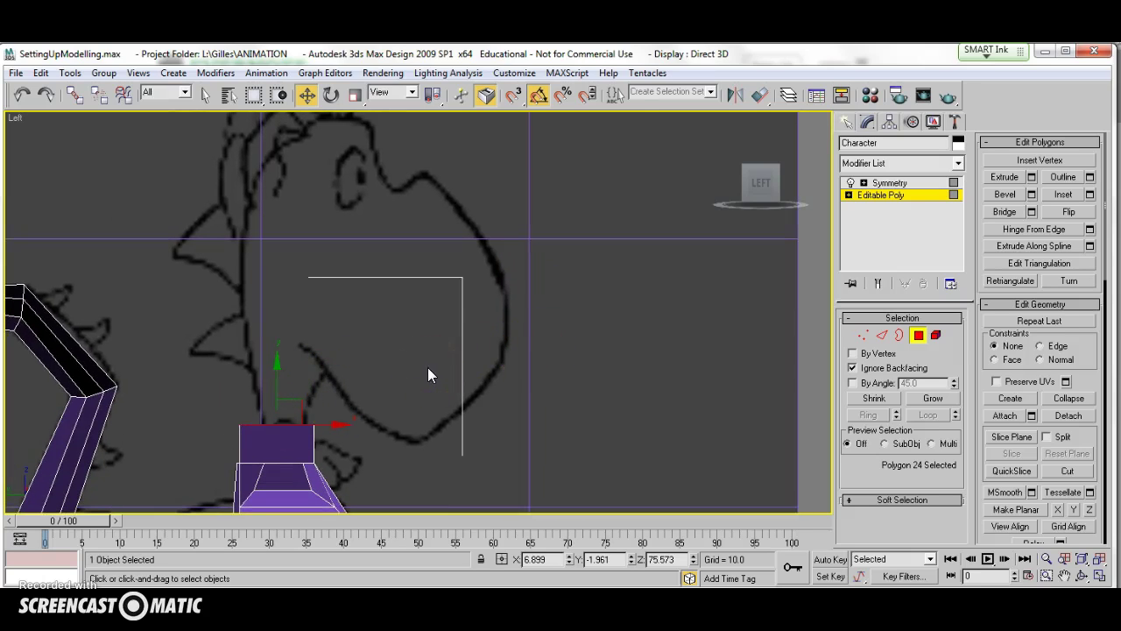
{"action": "scroll", "coordinate": [421, 383], "scroll_direction": "down", "scroll_amount": 1}
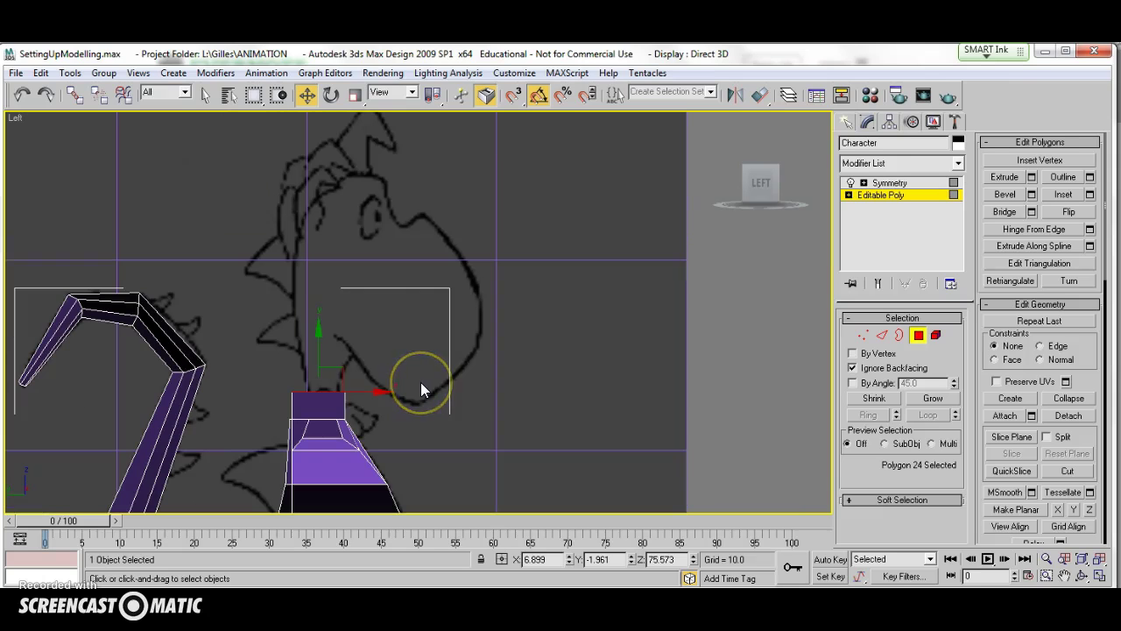
{"action": "middle_click_drag", "start_coordinate": [593, 425], "coordinate": [596, 295]}
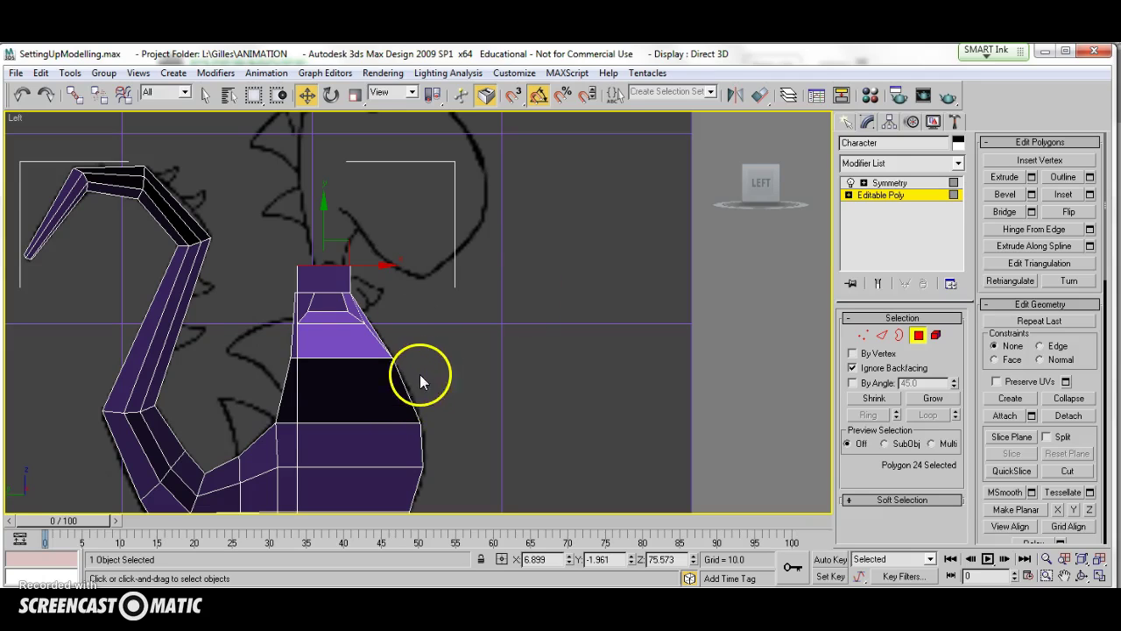
{"action": "middle_click_drag", "start_coordinate": [421, 395], "coordinate": [408, 303]}
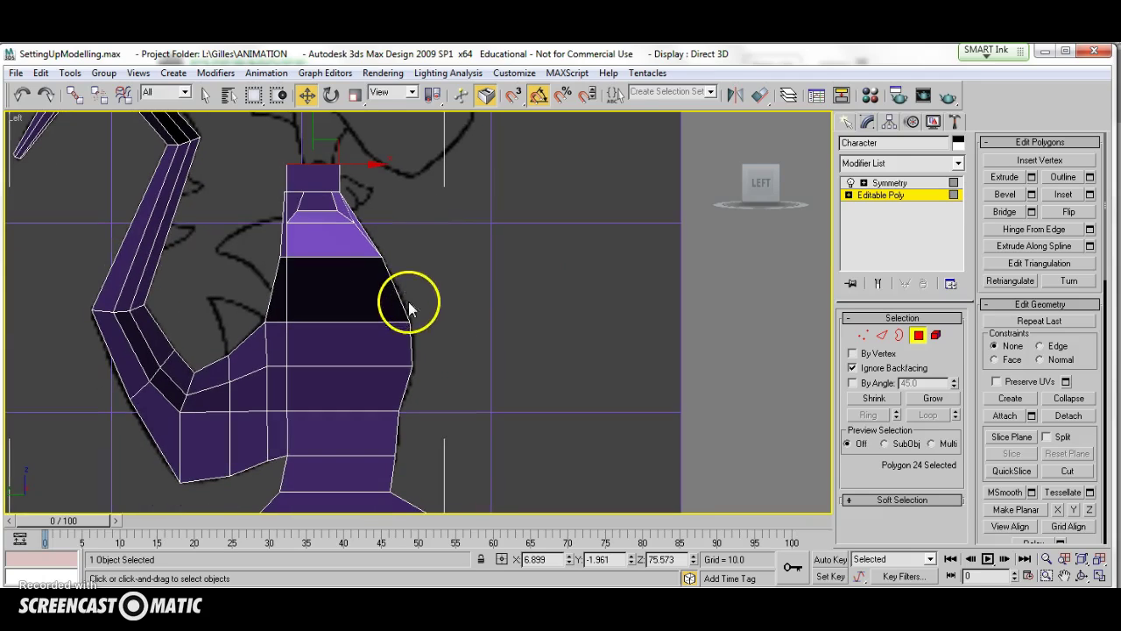
Connect the foot's vertical side edges with one segment, using pinch 0 and slide 0, in the Left view.
{"action": "left_click", "coordinate": [908, 197]}
{"action": "middle_click_drag", "start_coordinate": [529, 395], "coordinate": [525, 239]}
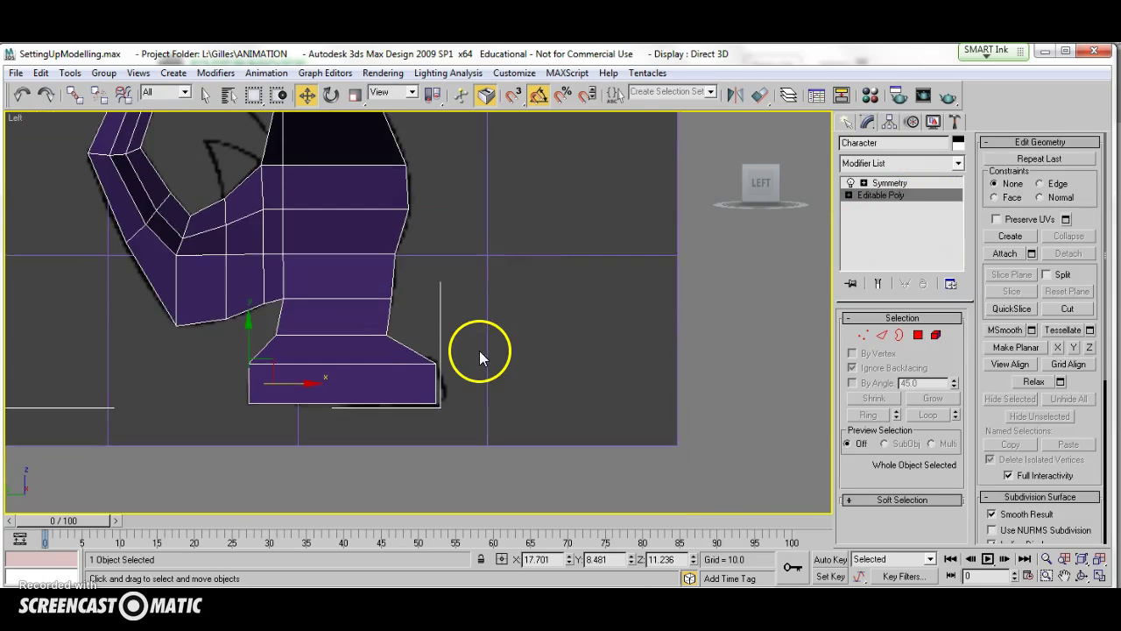
{"action": "scroll", "coordinate": [479, 355], "scroll_direction": "up", "scroll_amount": 2}
{"action": "scroll", "coordinate": [493, 370], "scroll_direction": "up", "scroll_amount": 2}
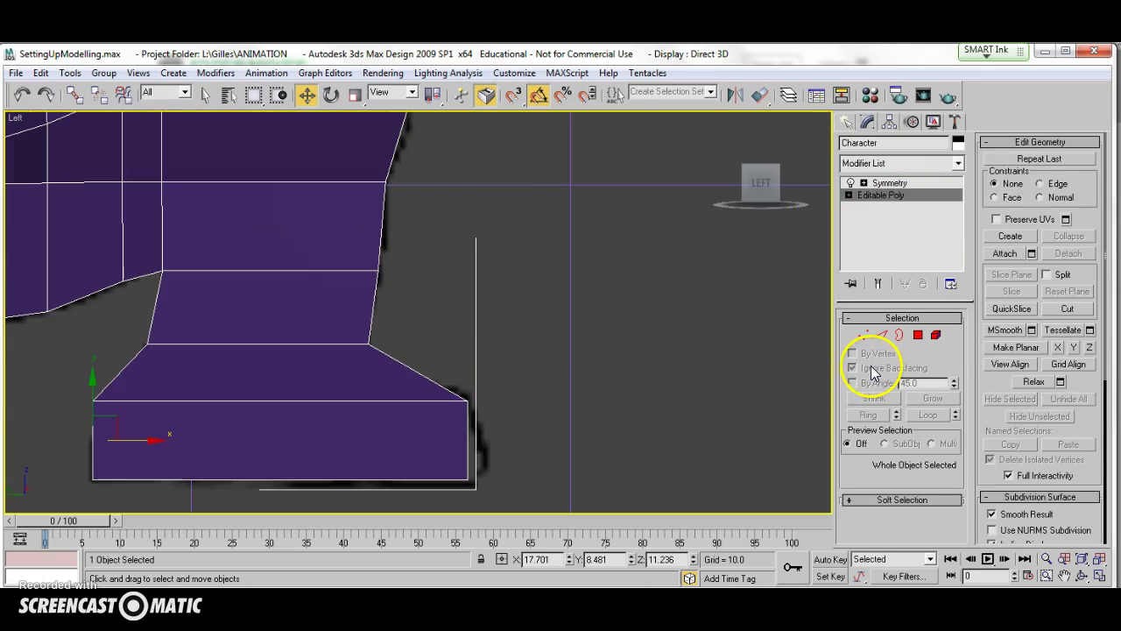
{"action": "left_click", "coordinate": [882, 335]}
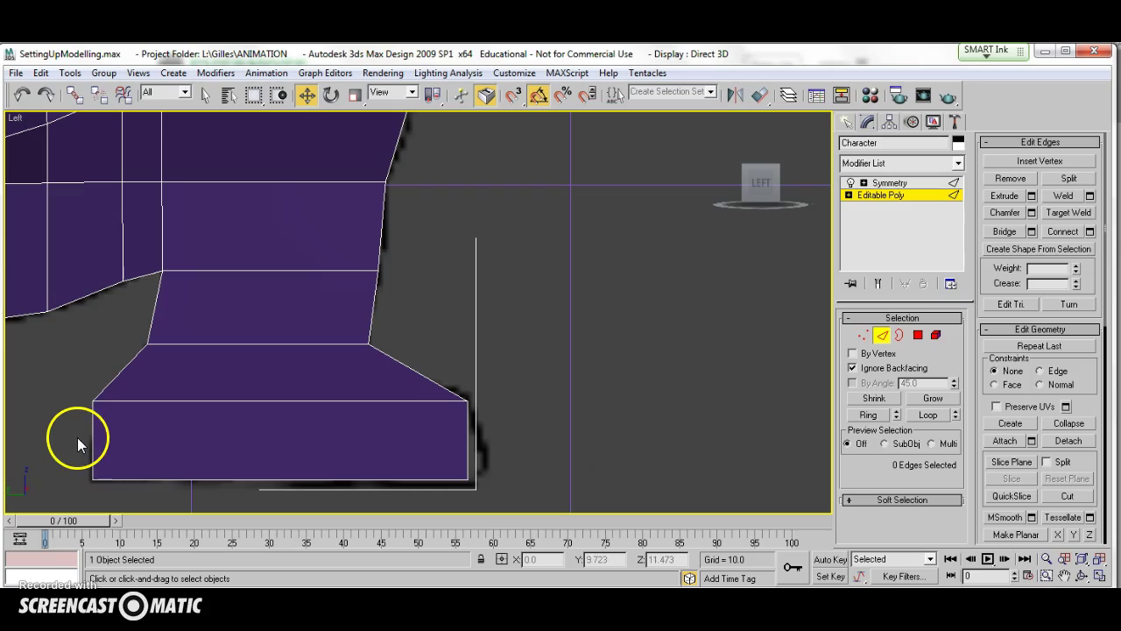
{"action": "left_click_drag", "start_coordinate": [68, 432], "coordinate": [518, 436]}
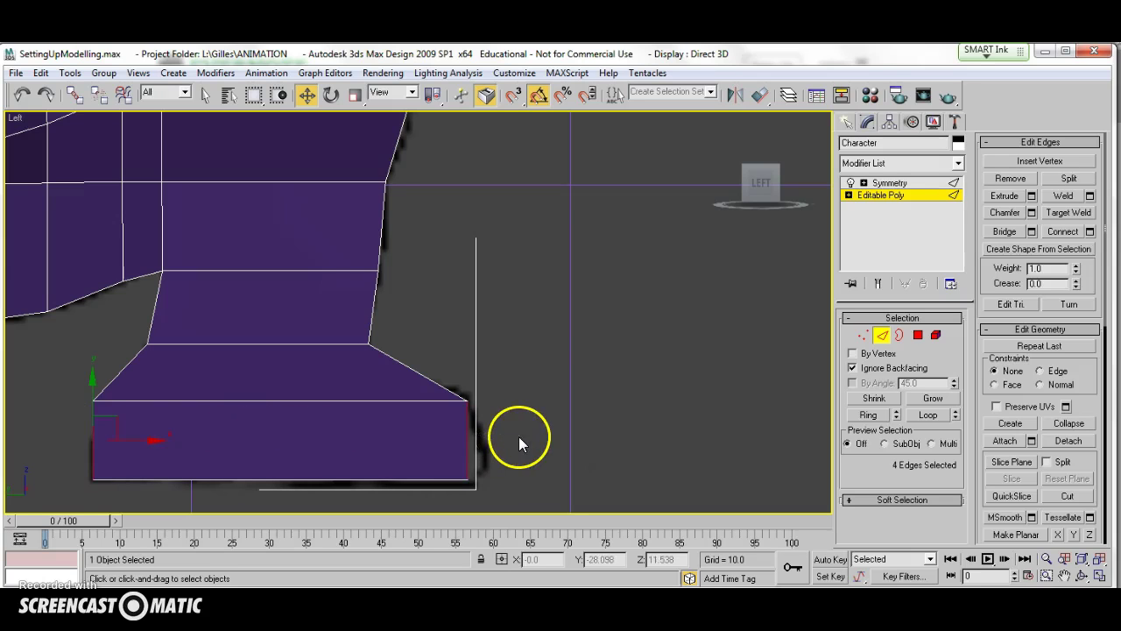
{"action": "right_click", "coordinate": [465, 430]}
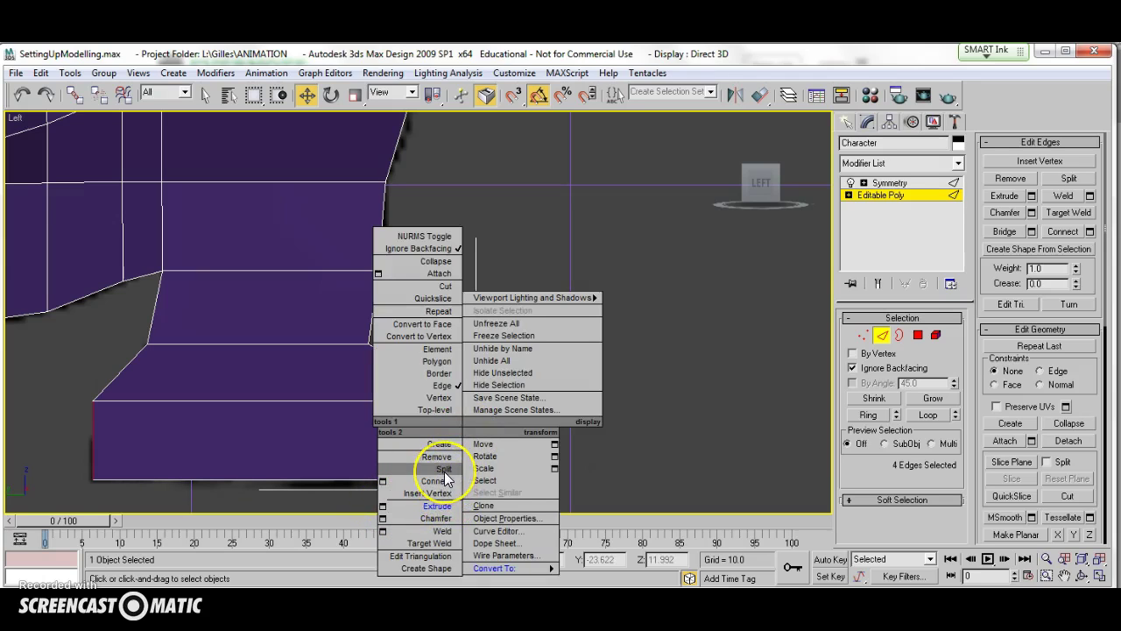
{"action": "left_click", "coordinate": [382, 481]}
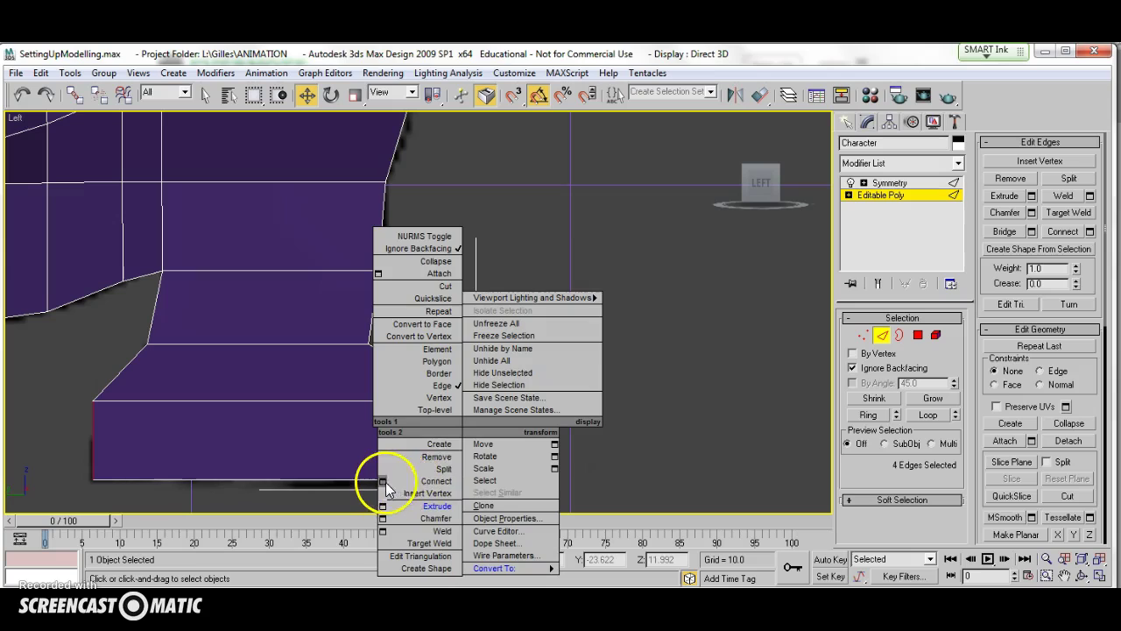
{"action": "left_click", "coordinate": [488, 490]}
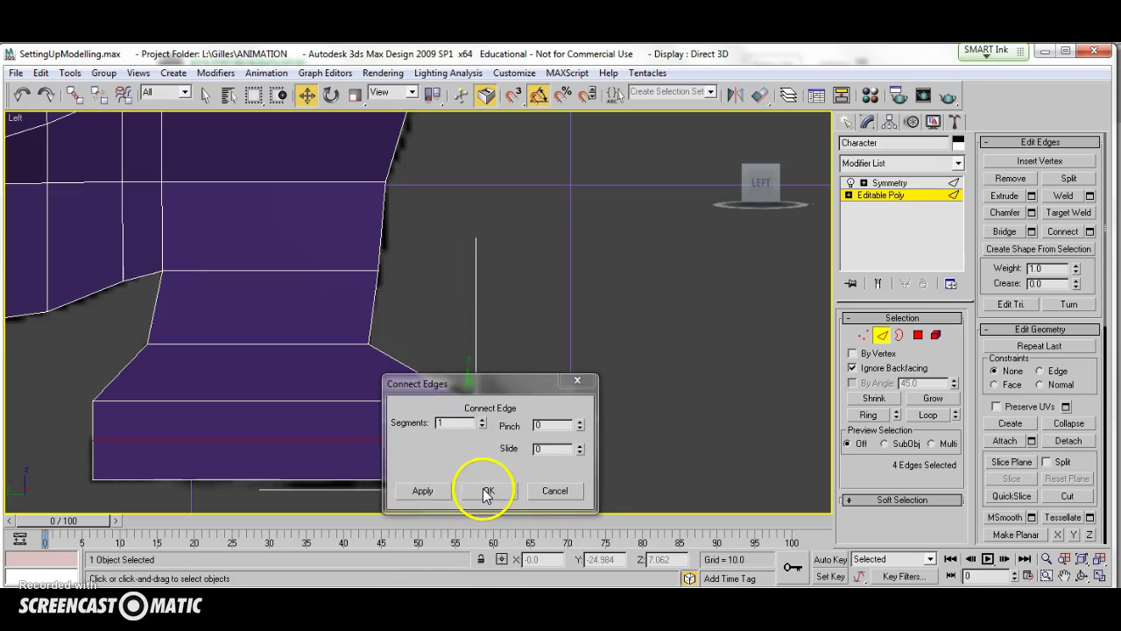
{"action": "left_click", "coordinate": [488, 489]}
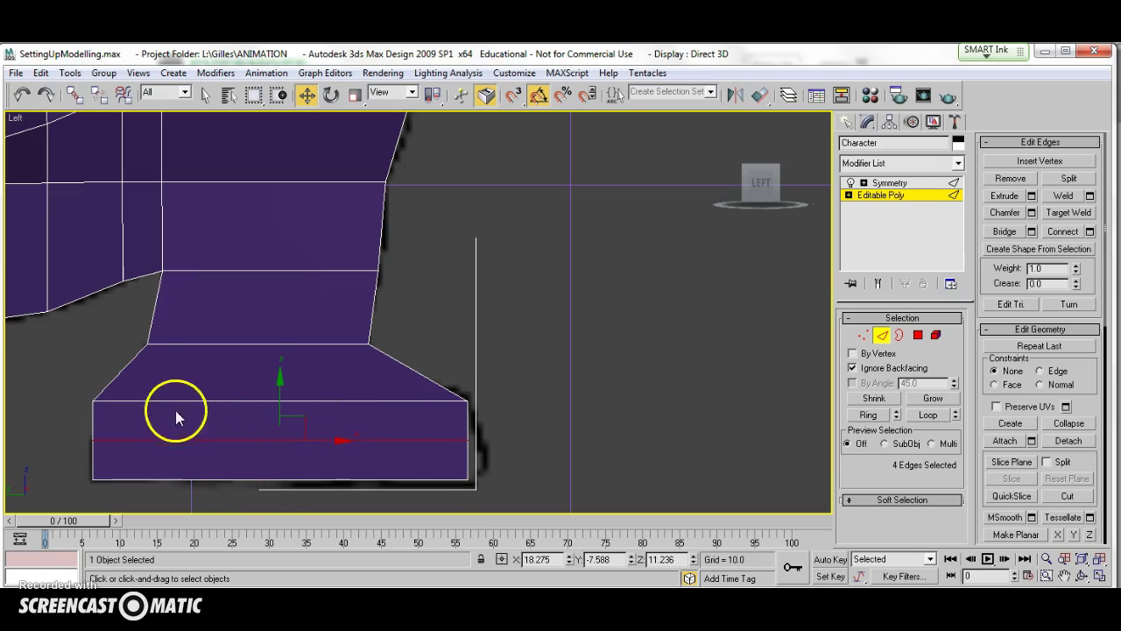
Move the foot's new middle front vertices forward and the upper heel vertices inward to follow the side reference outline.
{"action": "key", "text": "1"}
{"action": "left_click", "coordinate": [468, 440]}
{"action": "left_click_drag", "start_coordinate": [492, 439], "coordinate": [510, 441]}
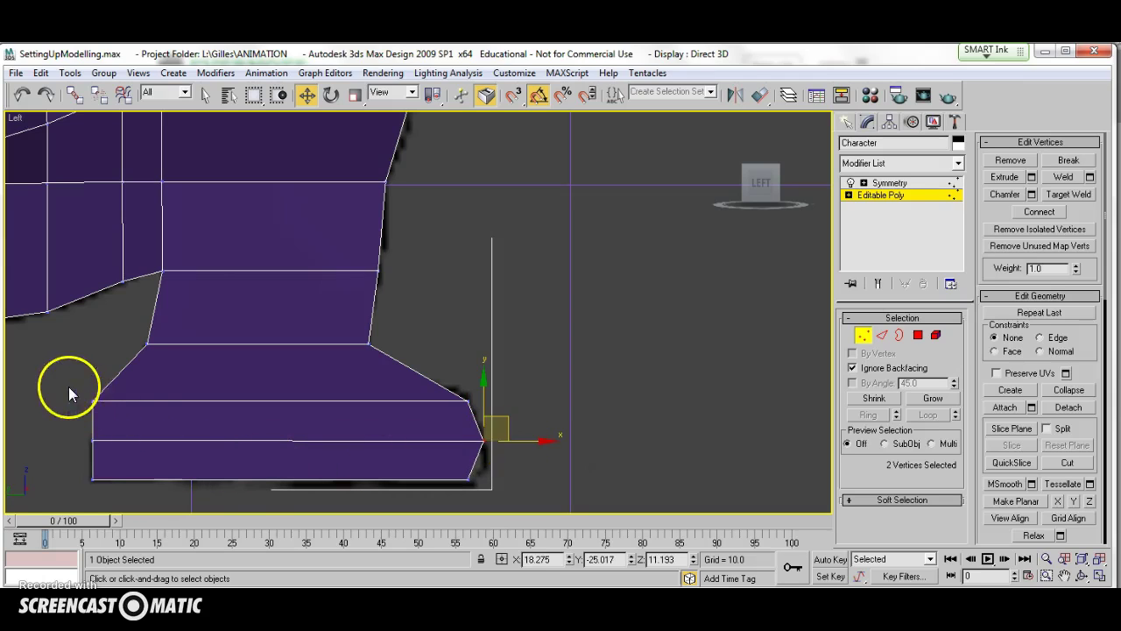
{"action": "left_click_drag", "start_coordinate": [121, 414], "coordinate": [157, 400]}
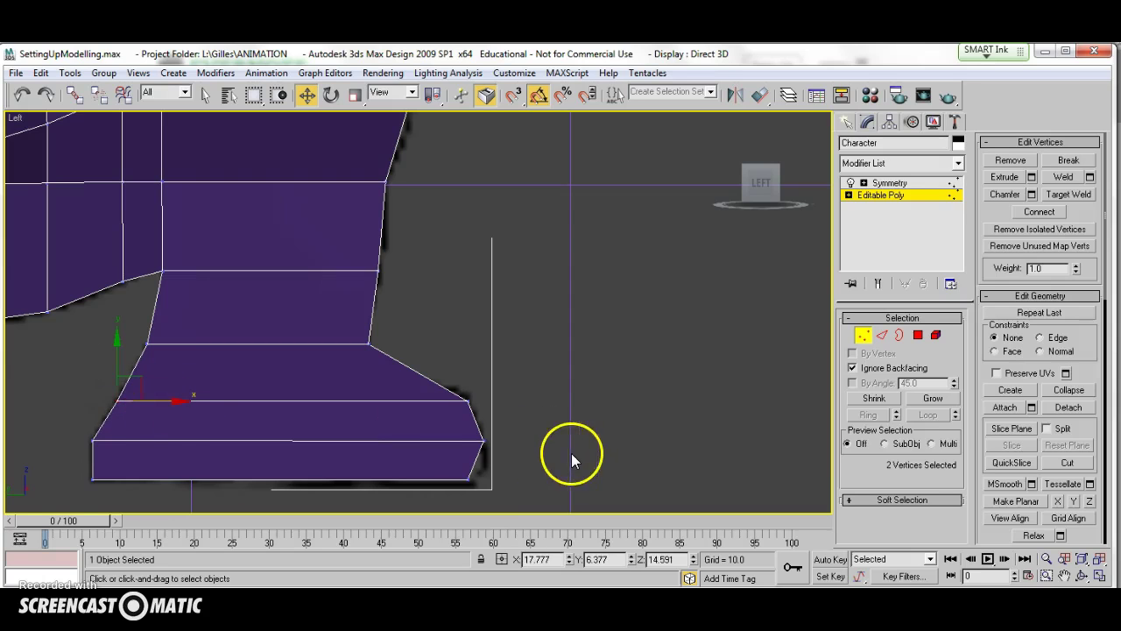
In the Front view, move the foot's middle outer and inner vertices outward to match the reference outline, and leave vertex editing.
{"action": "key", "text": "alt+w"}
{"action": "right_click", "coordinate": [601, 232]}
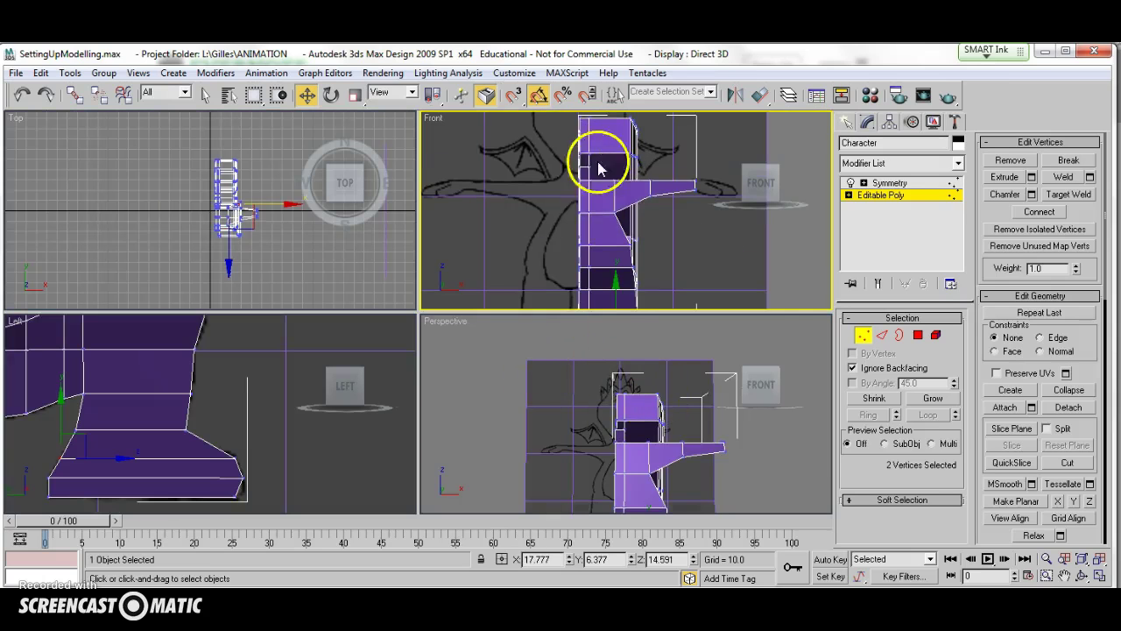
{"action": "key", "text": "alt+w"}
{"action": "scroll", "coordinate": [518, 332], "scroll_direction": "up", "scroll_amount": 4}
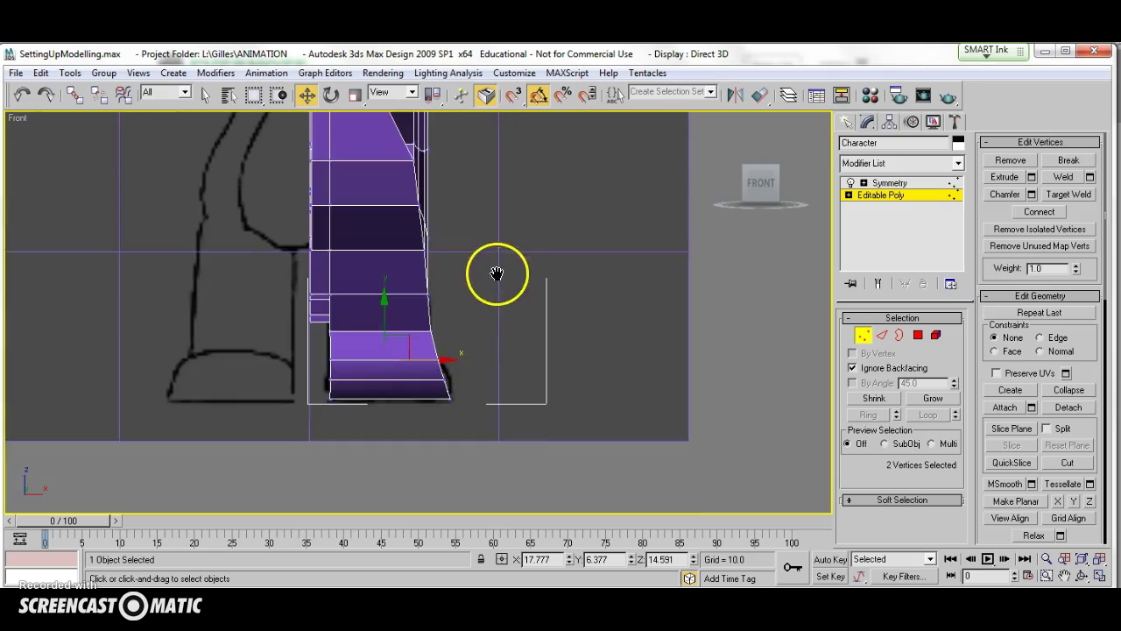
{"action": "scroll", "coordinate": [493, 363], "scroll_direction": "up", "scroll_amount": 1}
{"action": "middle_click_drag", "start_coordinate": [495, 363], "coordinate": [482, 268]}
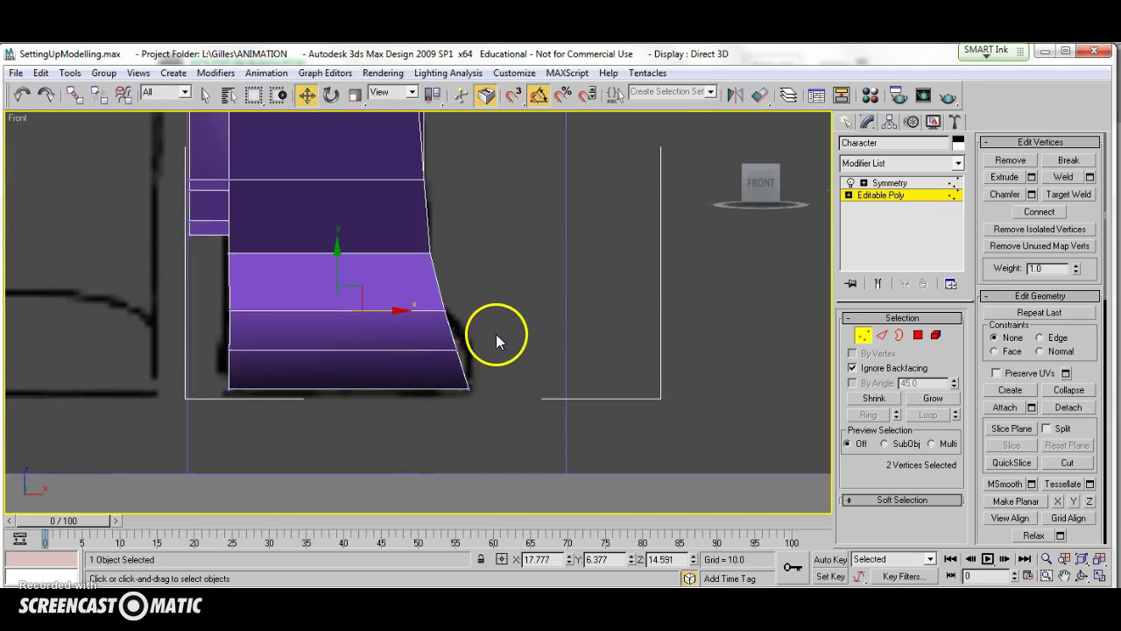
{"action": "middle_click_drag", "start_coordinate": [497, 335], "coordinate": [483, 285]}
{"action": "middle_click_drag", "start_coordinate": [478, 325], "coordinate": [468, 292]}
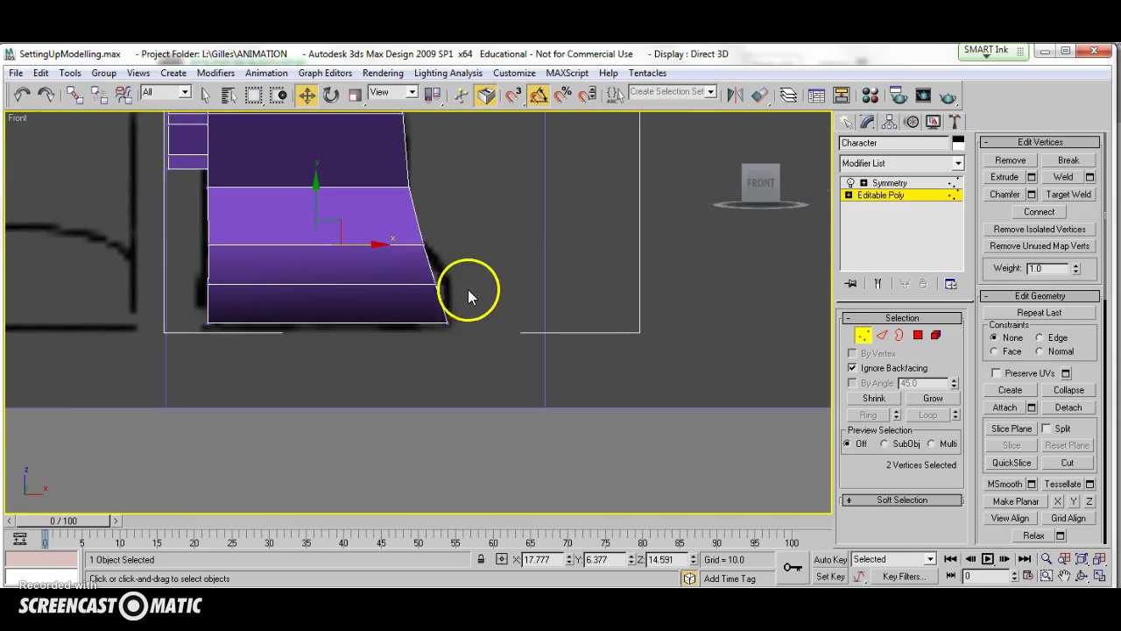
{"action": "left_click_drag", "start_coordinate": [426, 299], "coordinate": [479, 282]}
{"action": "left_click_drag", "start_coordinate": [196, 293], "coordinate": [243, 284]}
{"action": "middle_click_drag", "start_coordinate": [408, 283], "coordinate": [420, 338]}
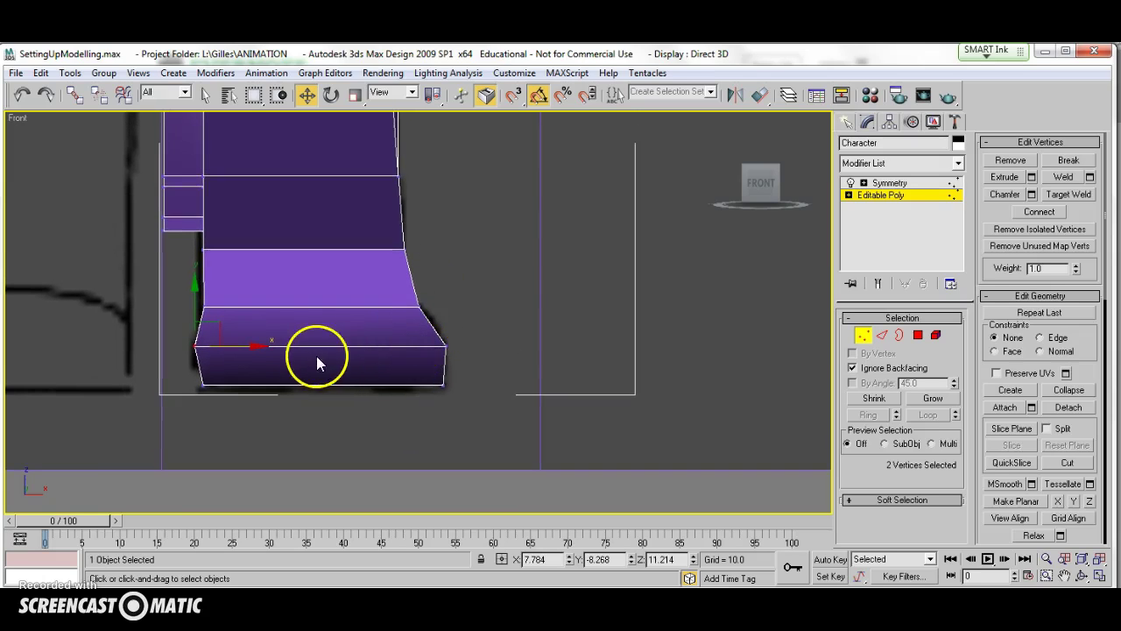
{"action": "scroll", "coordinate": [330, 359], "scroll_direction": "down", "scroll_amount": 2}
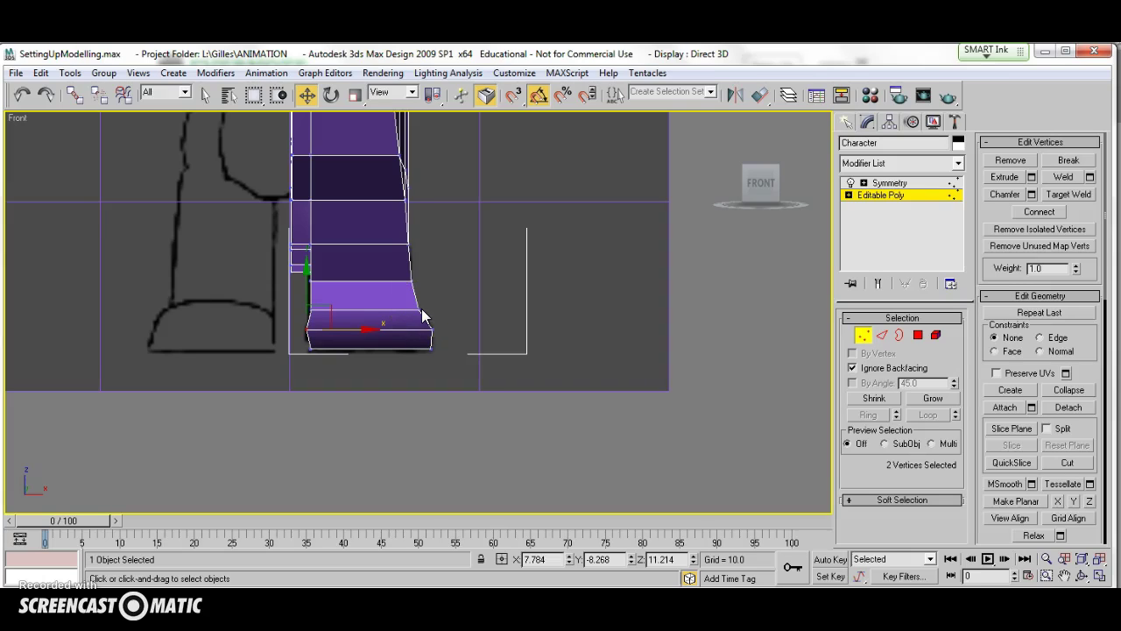
{"action": "left_click", "coordinate": [991, 252]}
{"action": "left_click", "coordinate": [886, 194]}
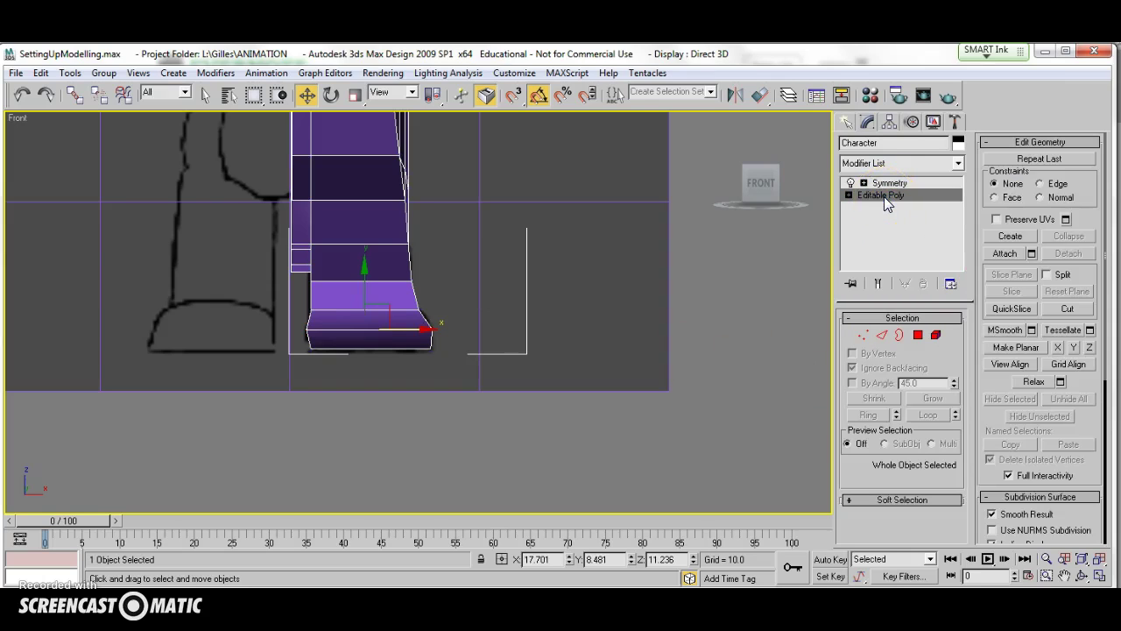